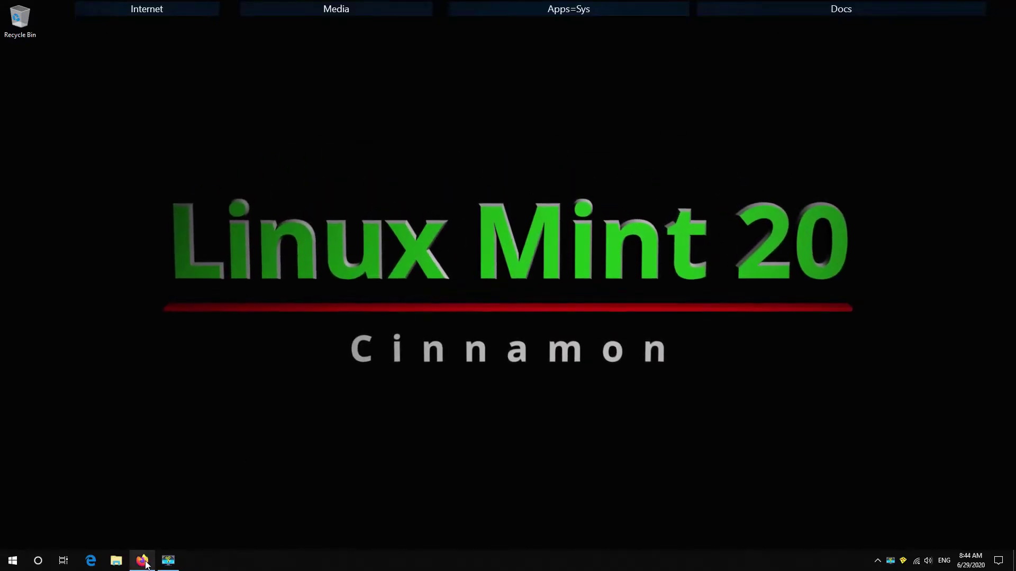
Step: Open the Linux Mint 20 Cinnamon release announcement from the Cinnamon Edition slide on linuxmint.com
left_click(146, 564)
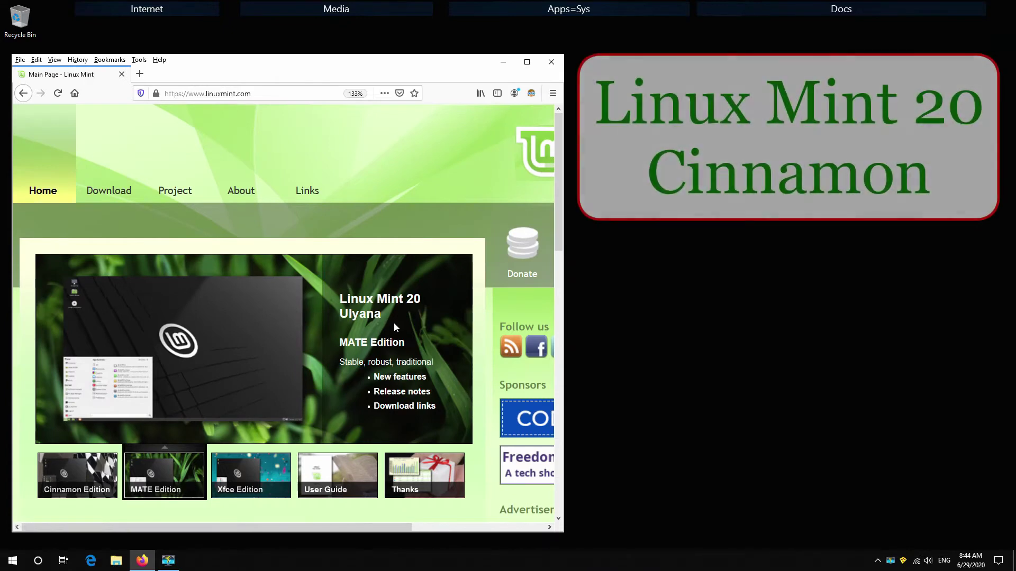
left_click(74, 481)
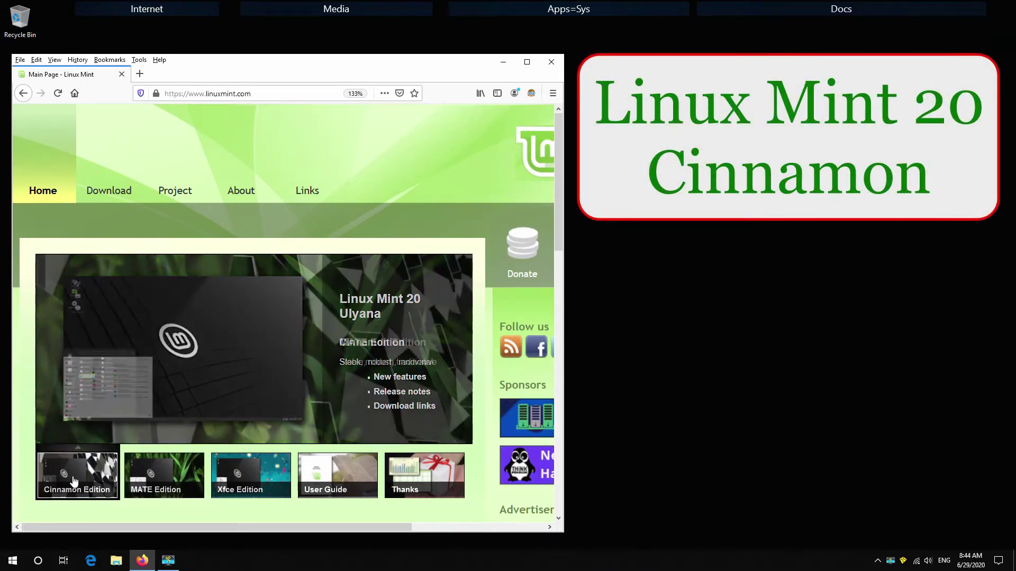
left_click(381, 306)
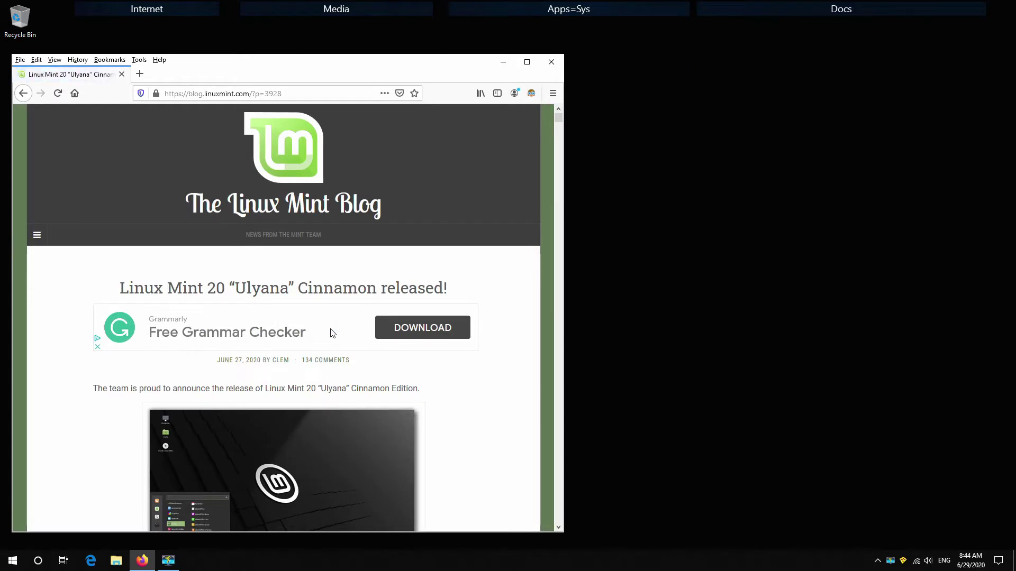
Step: Highlight the post title, then scroll down and highlight the system requirements list
left_click_drag(247, 290, 444, 289)
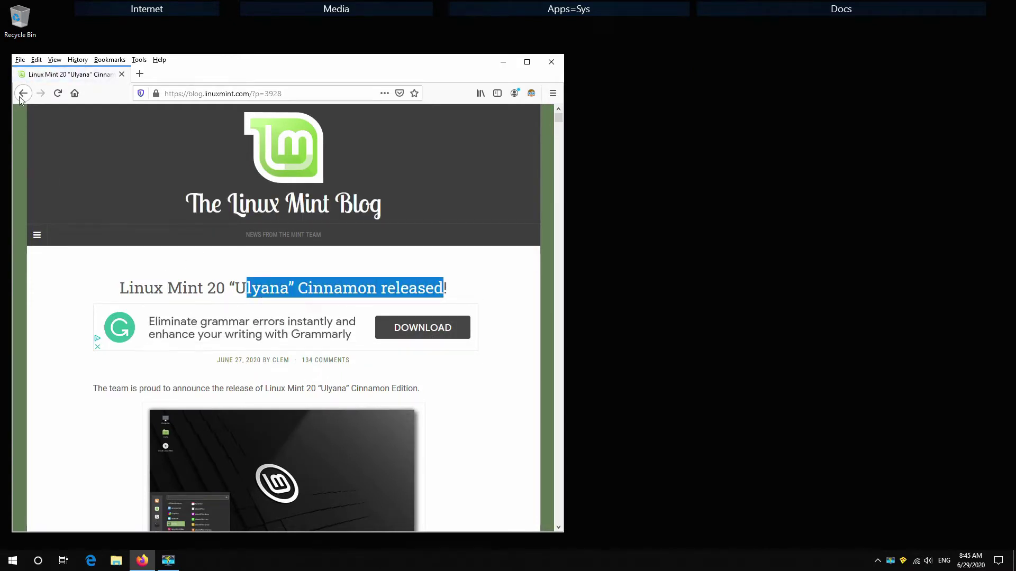
scroll(110, 354, "down", 1)
scroll(113, 358, "down", 3)
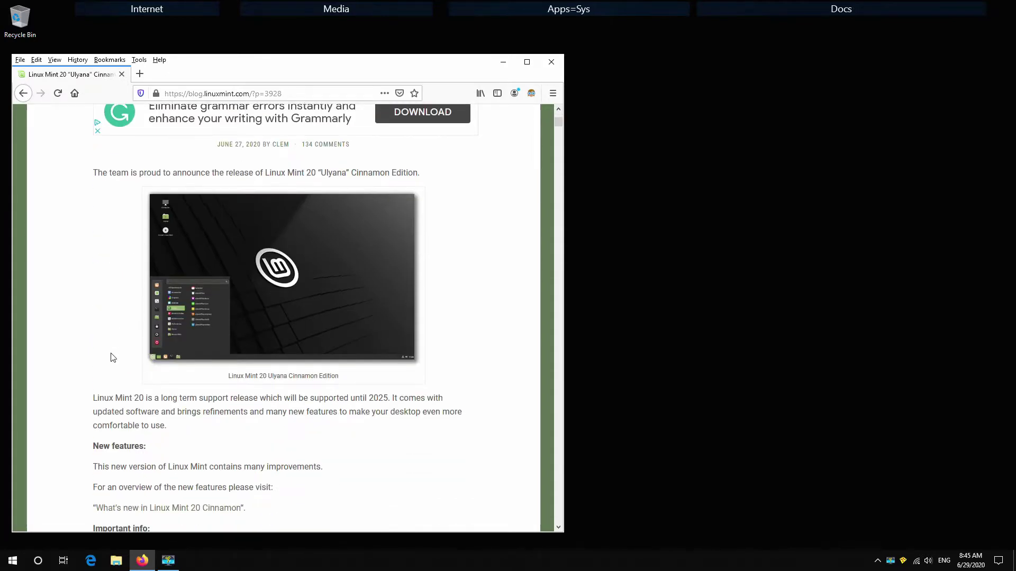
scroll(113, 358, "down", 4)
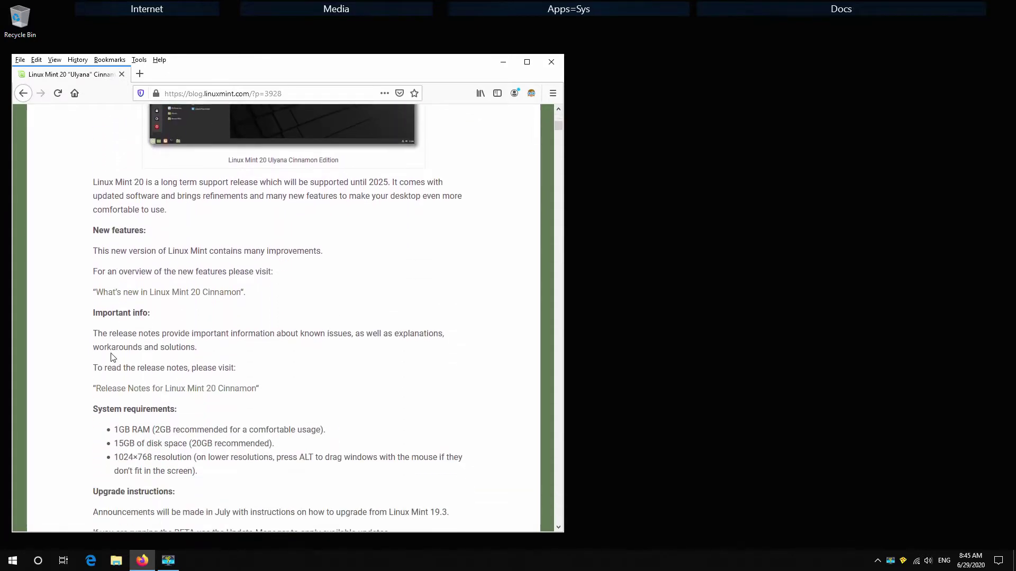
scroll(112, 359, "down", 2)
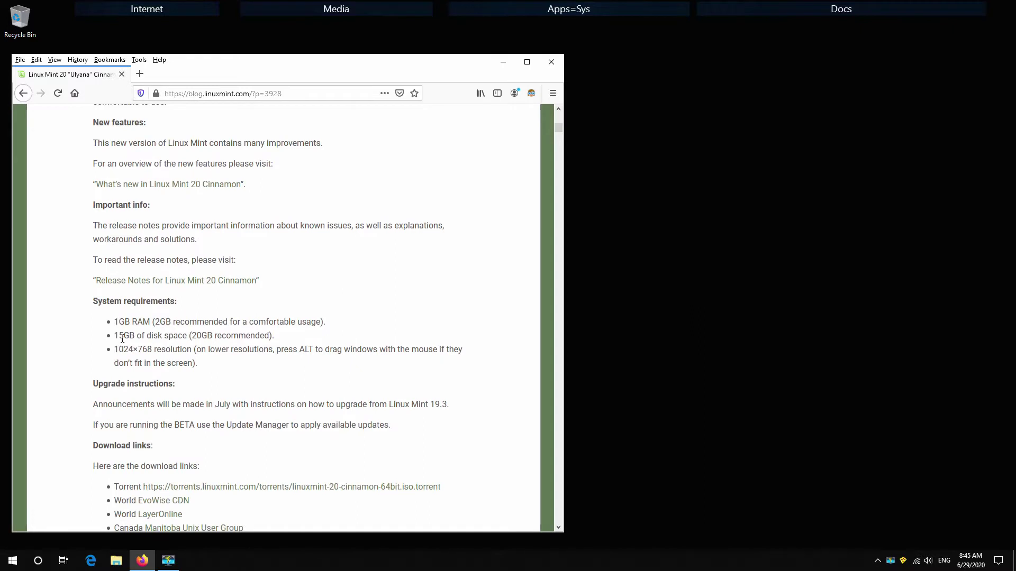
left_click_drag(116, 321, 390, 366)
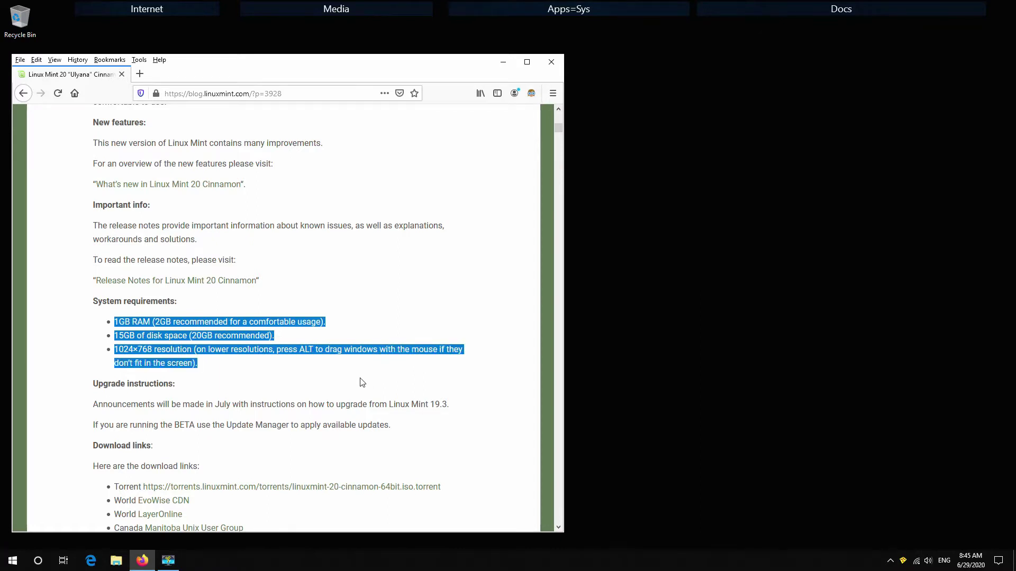
left_click(314, 307)
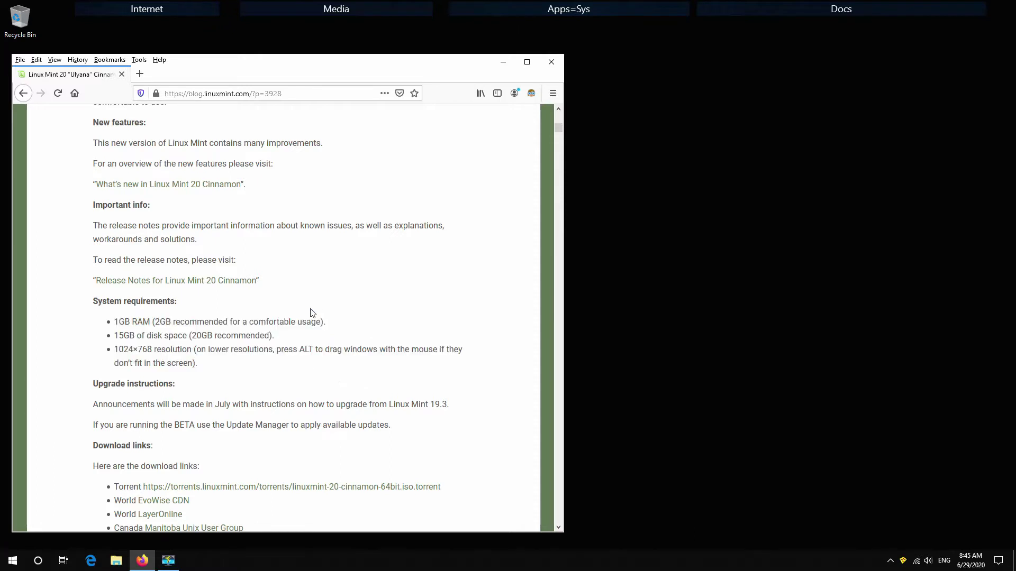
Step: Open the Release Notes for Linux Mint 20 Cinnamon and scroll to Known issues
left_click(188, 287)
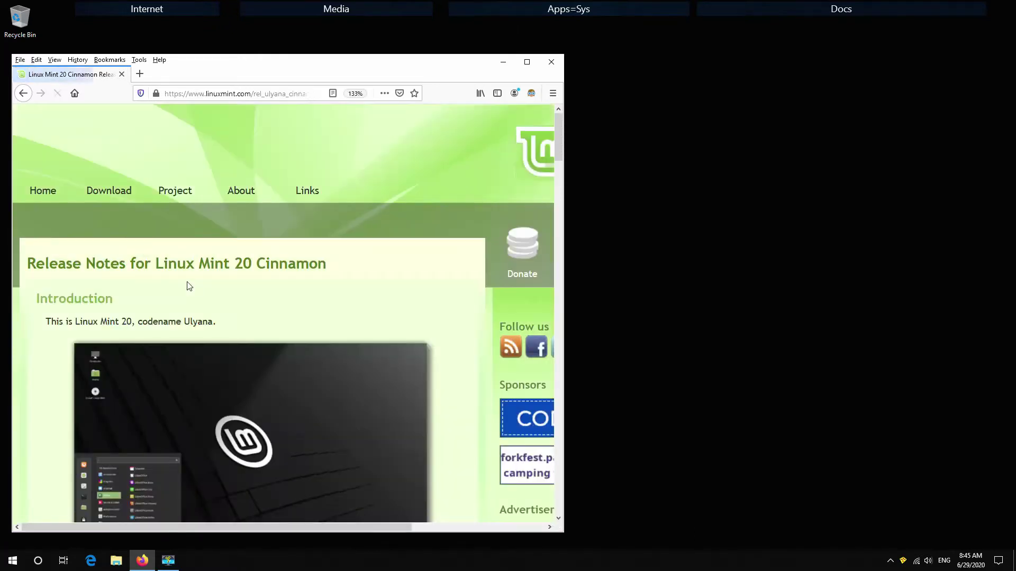
scroll(189, 286, "down", 5)
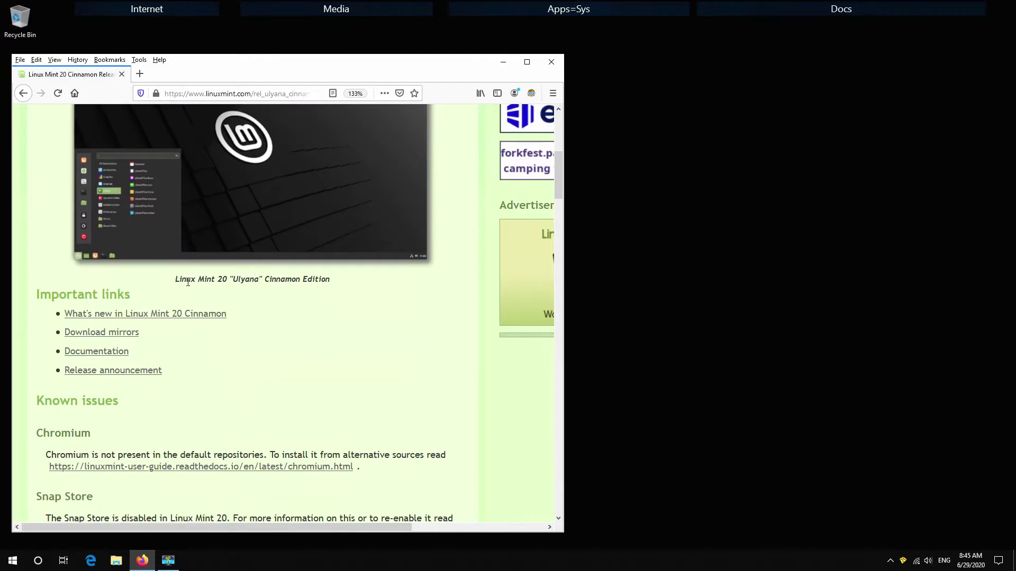
scroll(188, 284, "down", 1)
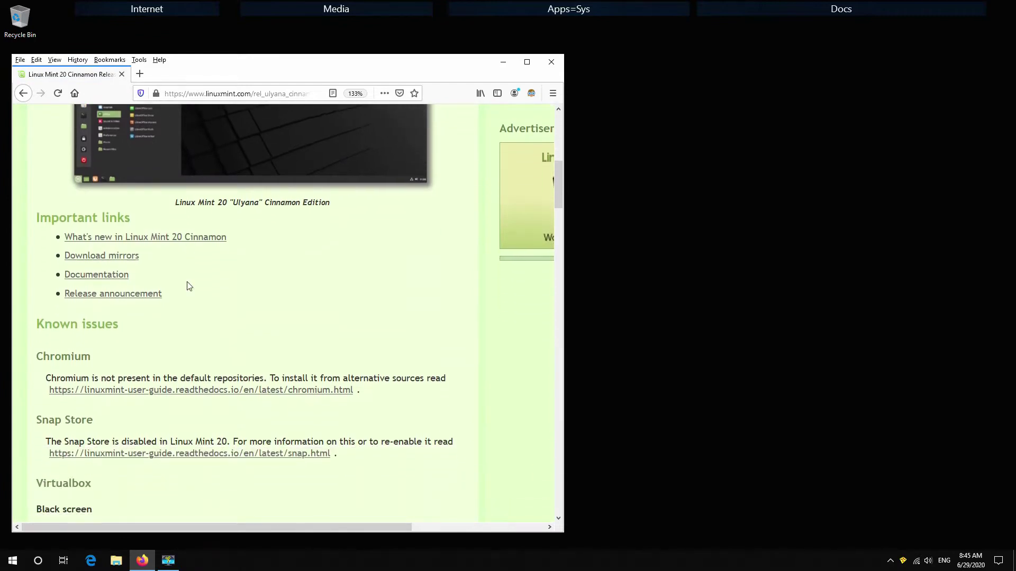
scroll(189, 286, "down", 2)
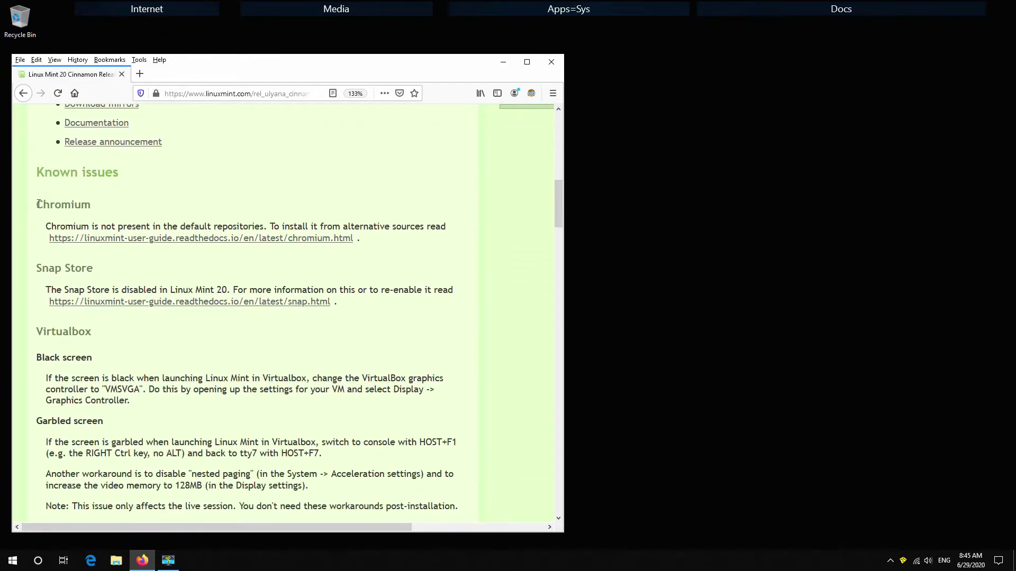
Step: Highlight the Chromium, Snap Store disabled and Virtualbox black screen known issues
left_click_drag(38, 204, 264, 225)
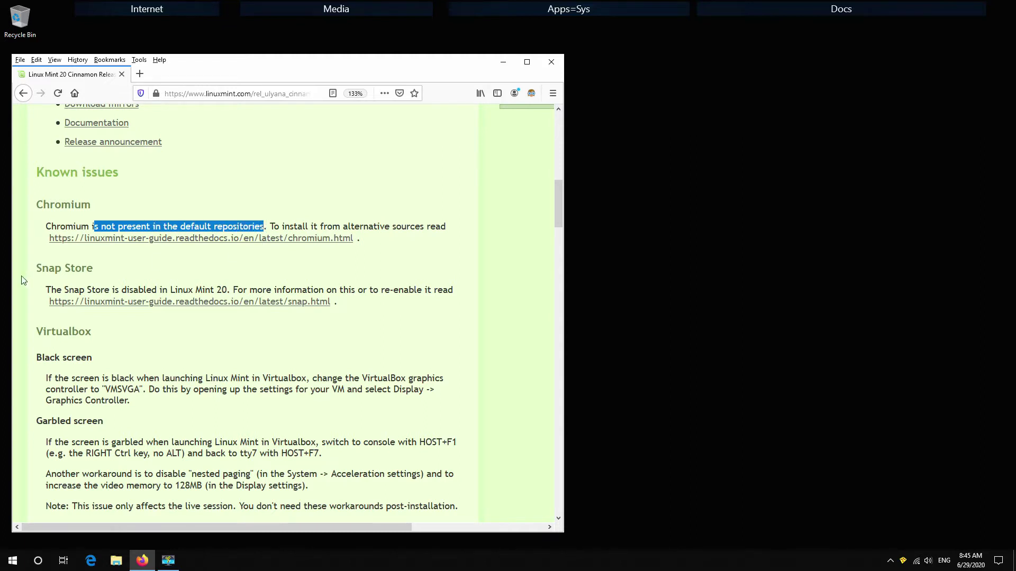
left_click_drag(38, 269, 89, 275)
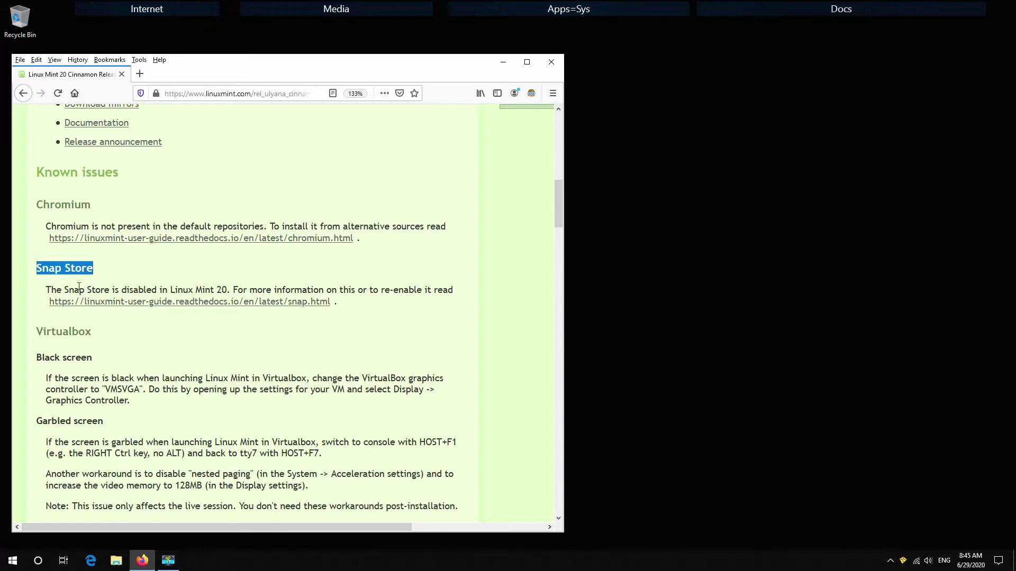
left_click_drag(111, 289, 228, 286)
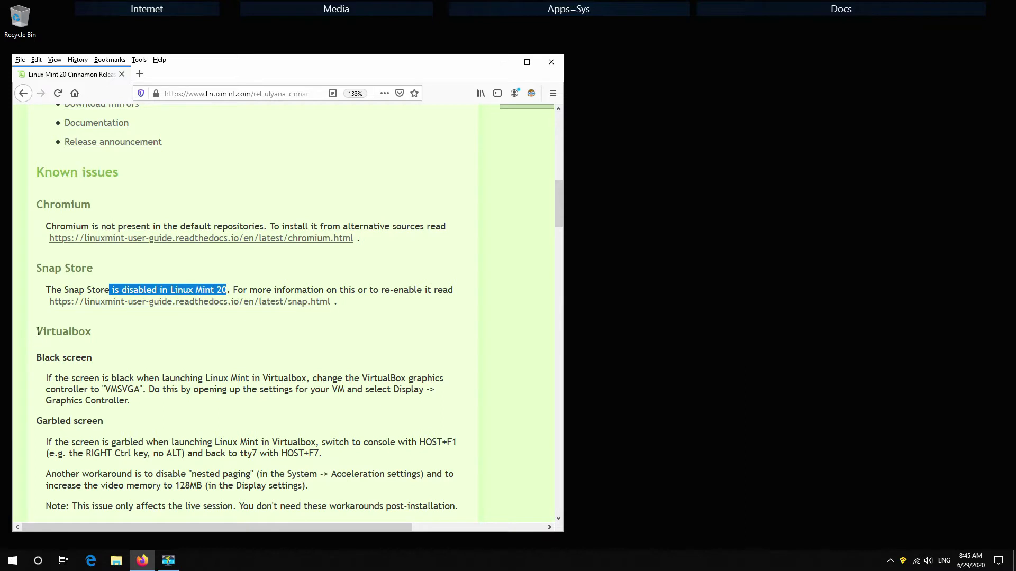
left_click_drag(38, 332, 96, 339)
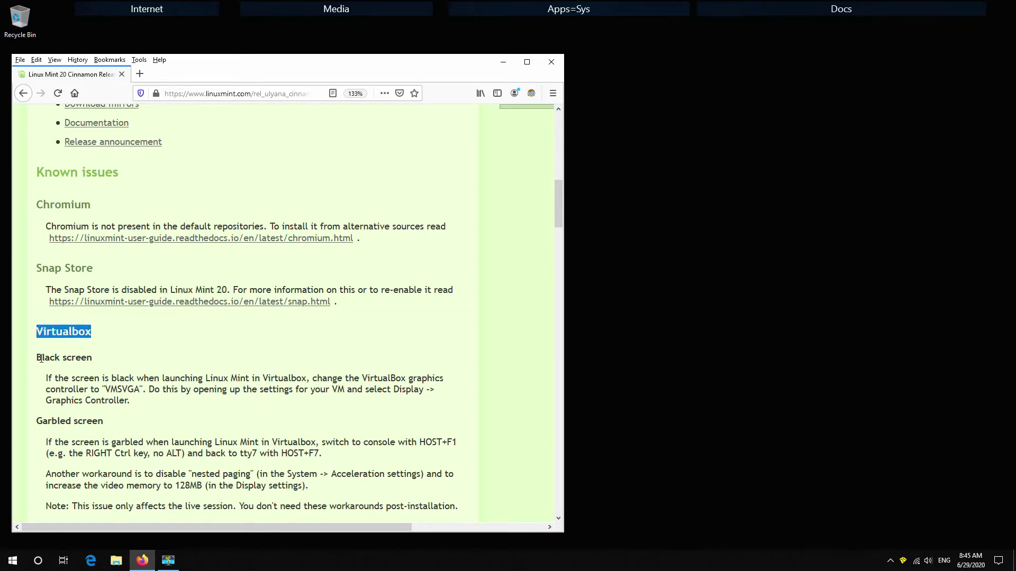
left_click_drag(46, 381, 145, 394)
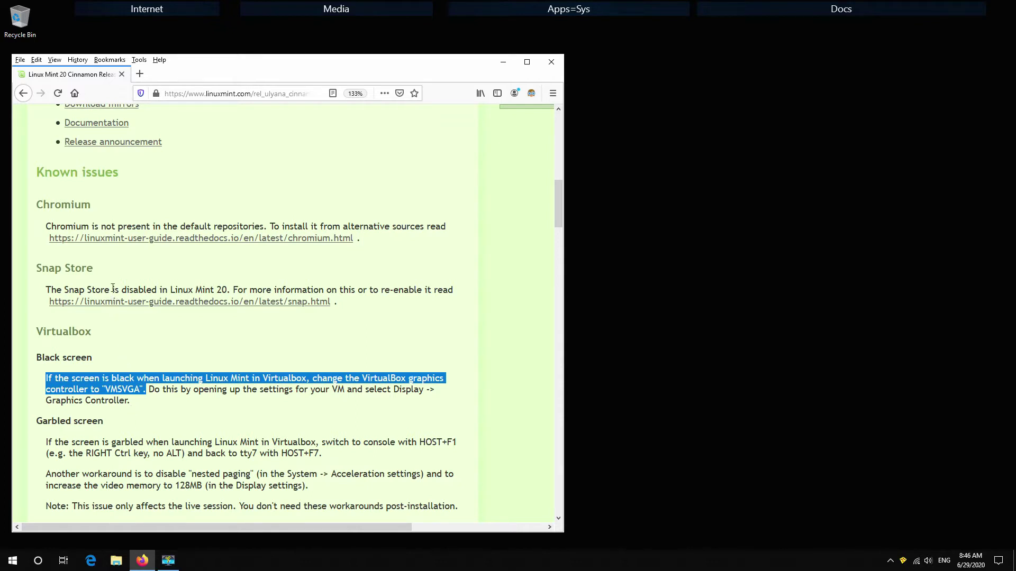
left_click(90, 347)
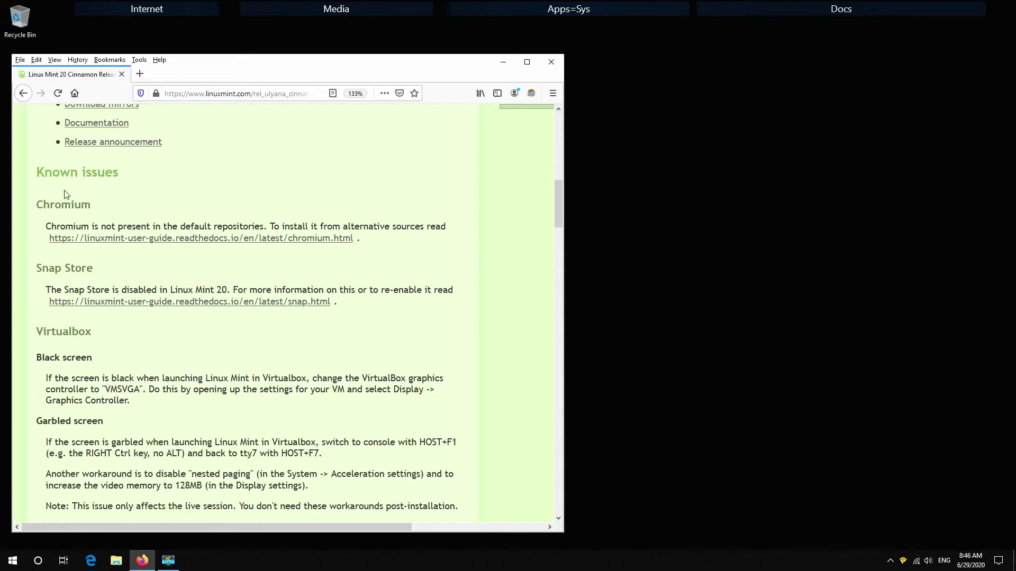
scroll(51, 163, "up", 4)
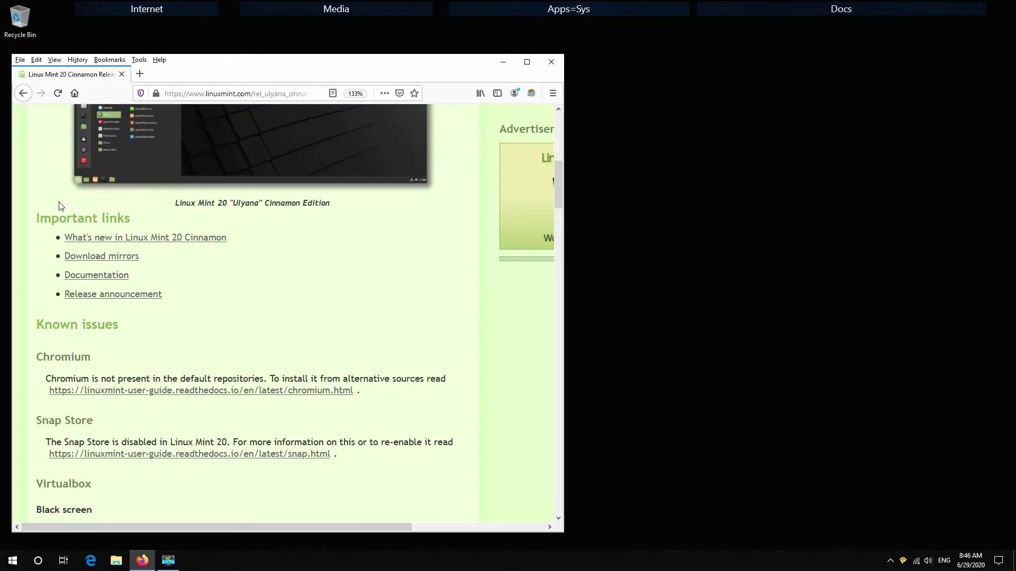
Step: Open the Cinnamon (64-bit) download page from the editions list and review its mirrors
left_click(103, 259)
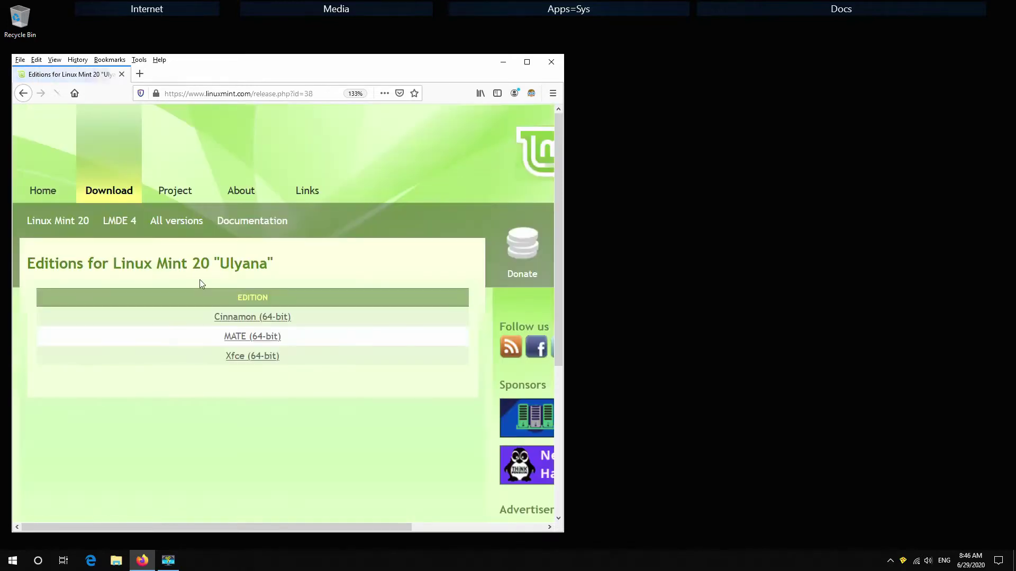
left_click(247, 318)
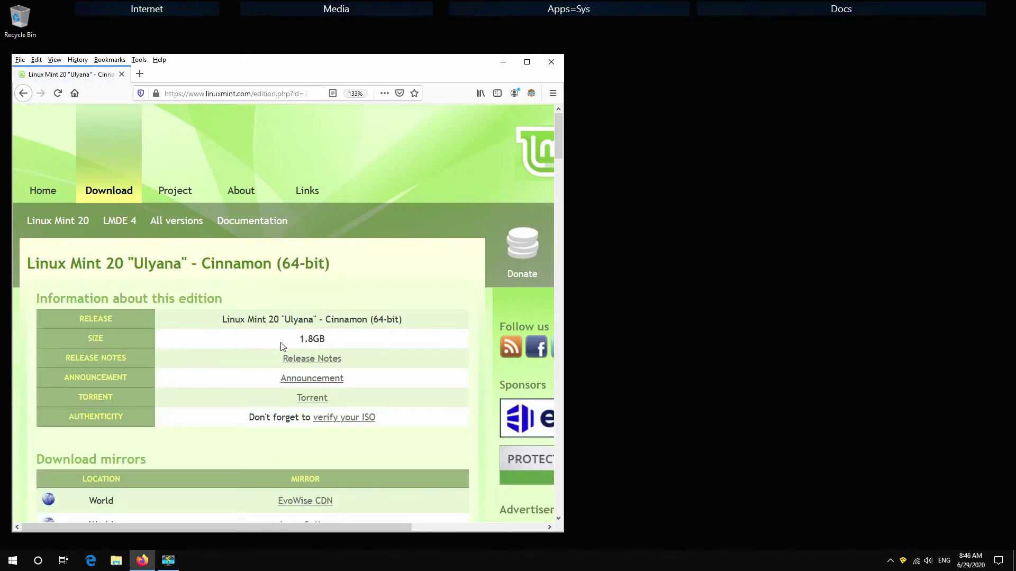
left_click_drag(222, 319, 378, 319)
scroll(256, 383, "down", 5)
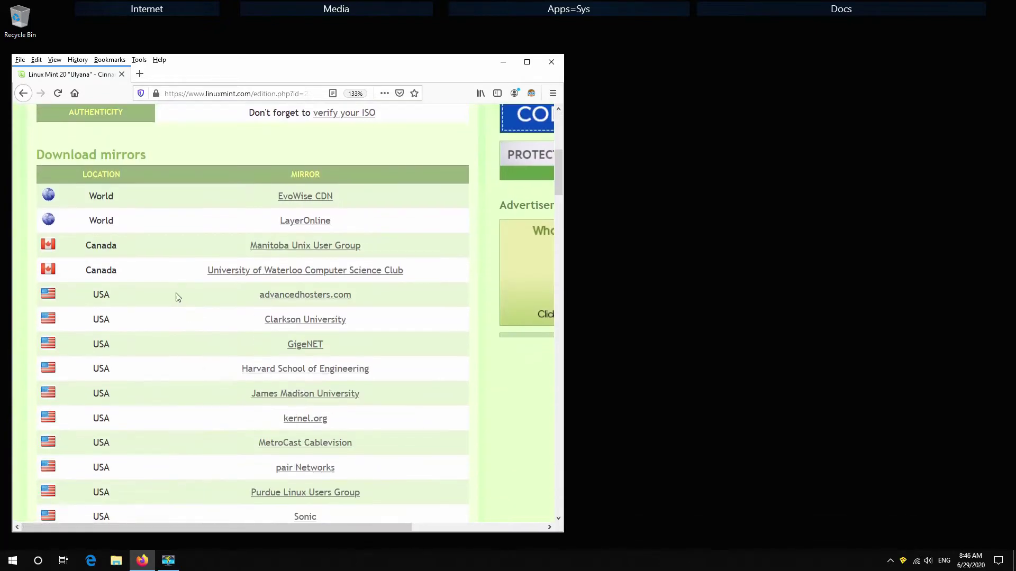
scroll(210, 320, "up", 5)
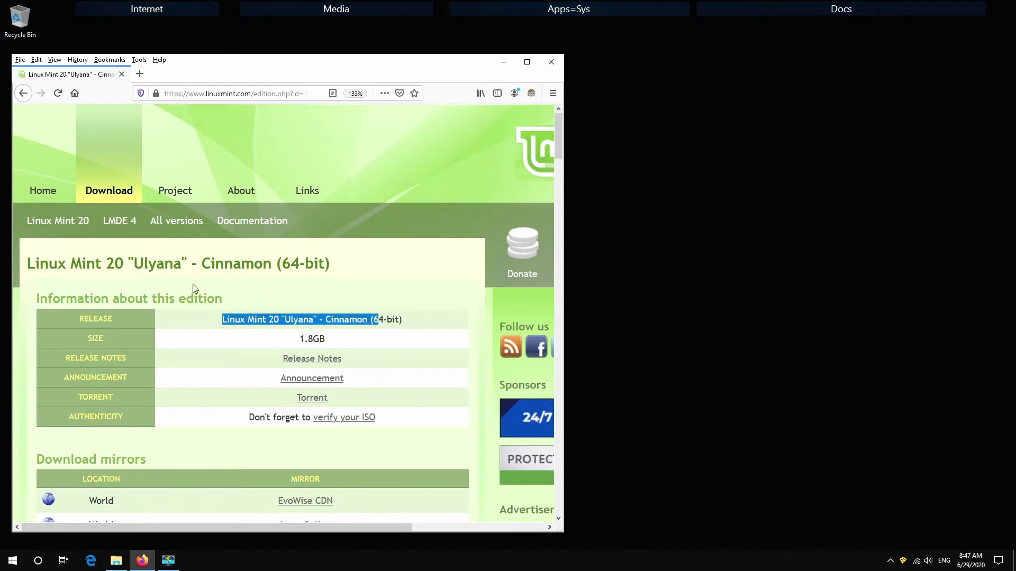
Step: Open the English Installation Guide from the Linux Mint Documentation page
left_click(241, 222)
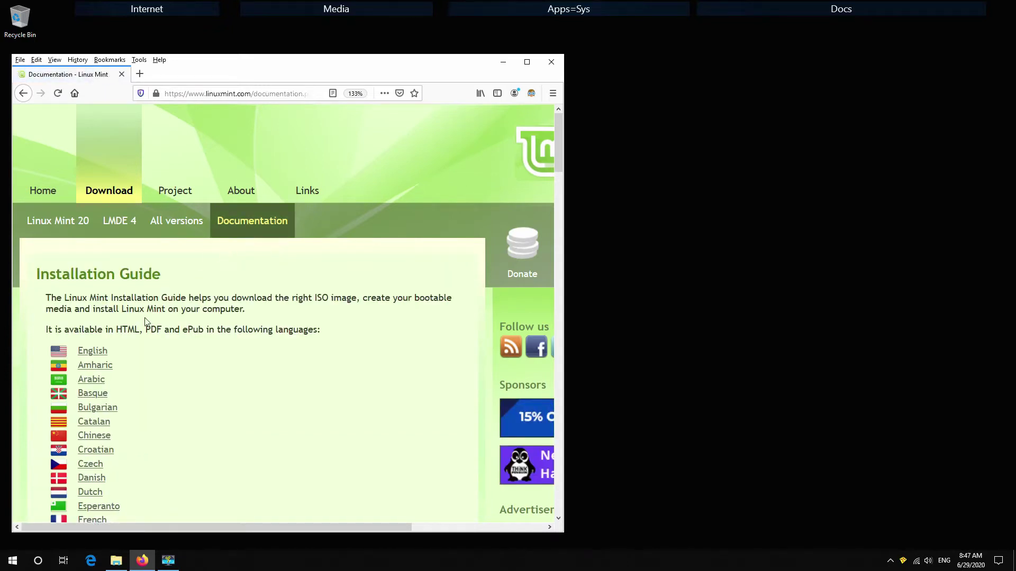
left_click(93, 351)
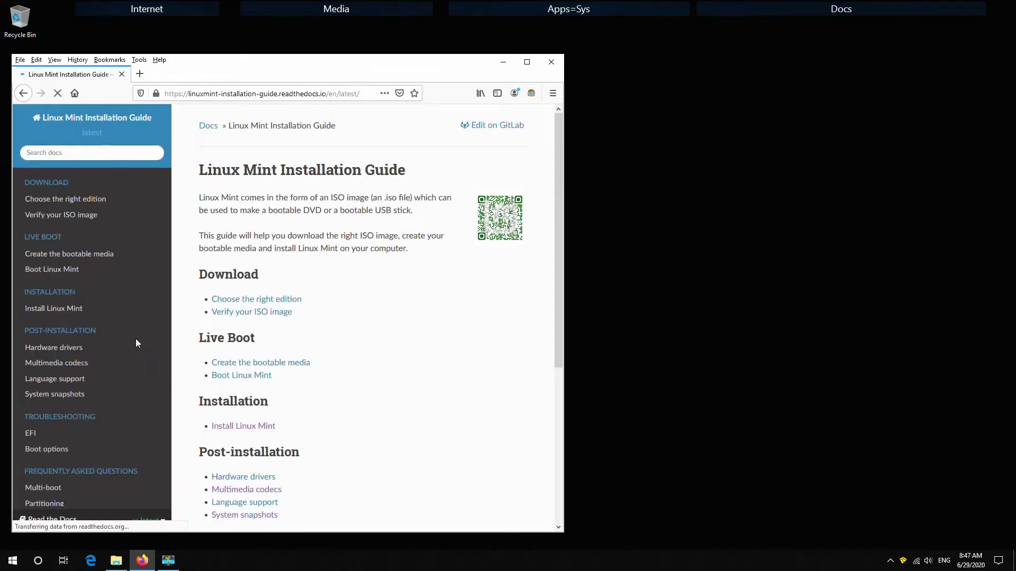
scroll(313, 335, "down", 2)
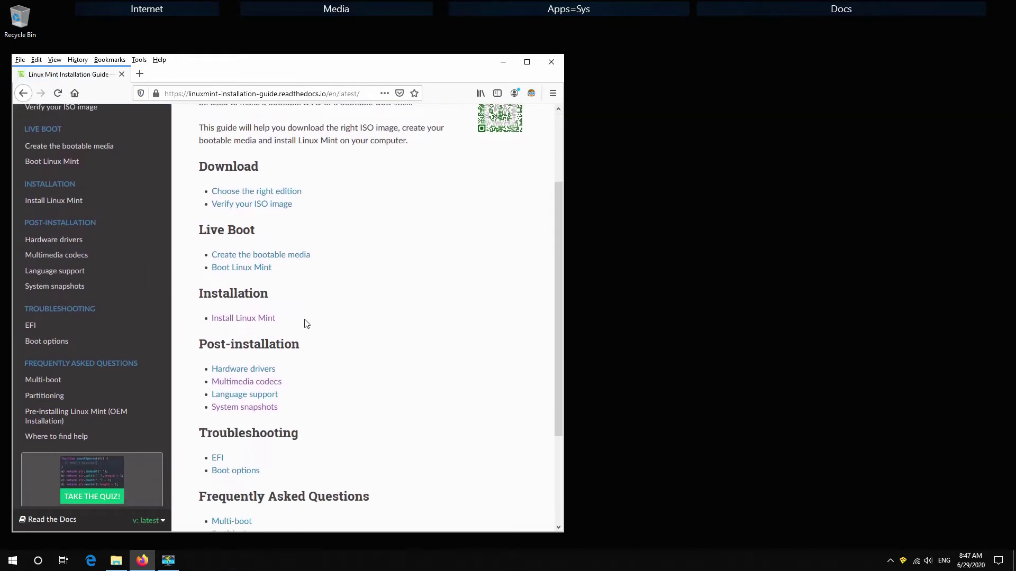
Step: Open 'Create the bootable media' and highlight the bootable USB instructions
left_click(278, 259)
scroll(338, 277, "down", 2)
left_click_drag(203, 192, 328, 210)
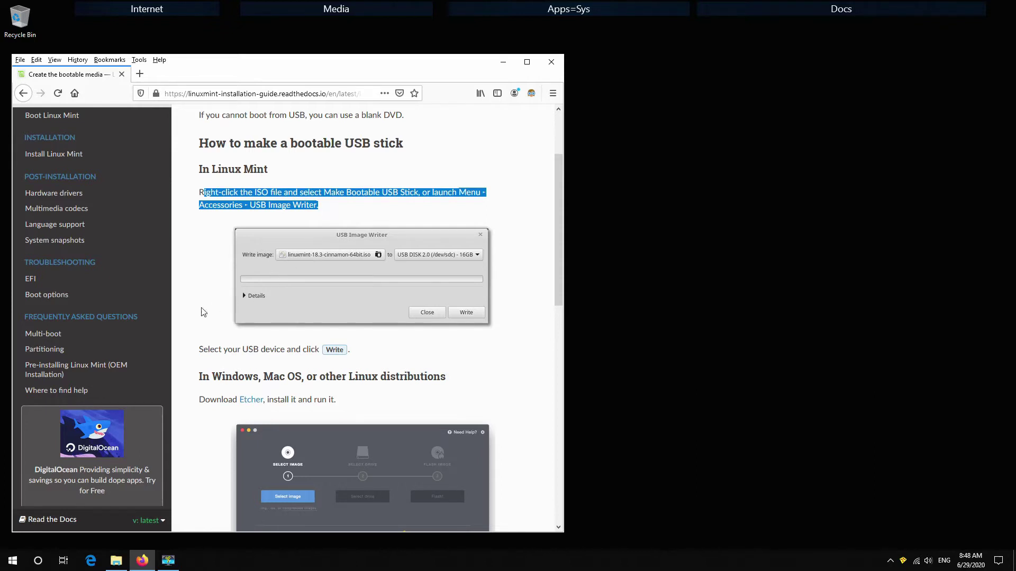
scroll(206, 310, "down", 3)
Step: Download the balenaEtcher 1.5.100 installer for Windows (x86|x64) from the Etcher website
left_click(251, 238)
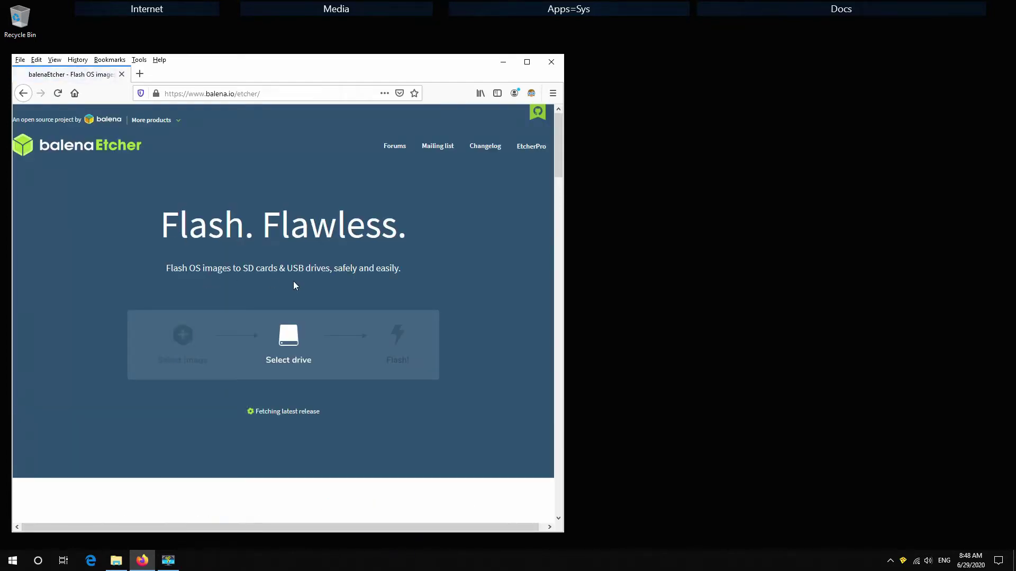
scroll(284, 332, "down", 2)
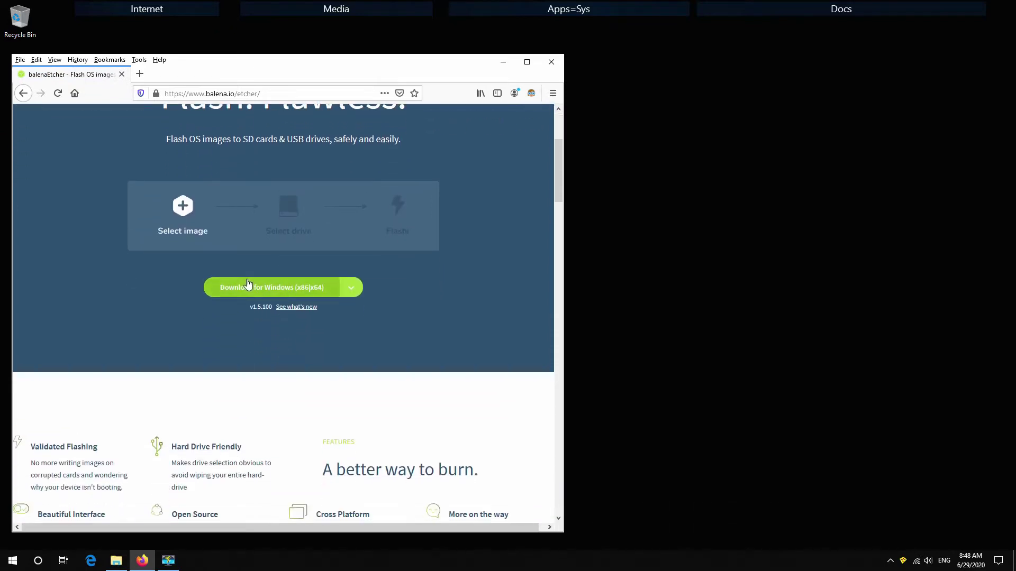
left_click(281, 289)
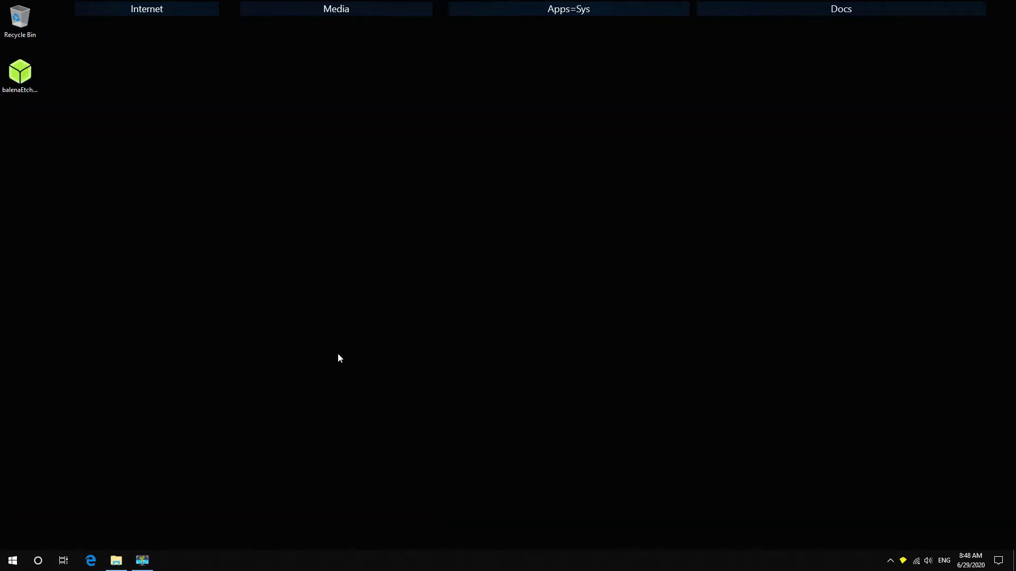
Step: Install balenaEtcher and flash the Linux Mint ISO to the Kingston USB drive
double_click(24, 79)
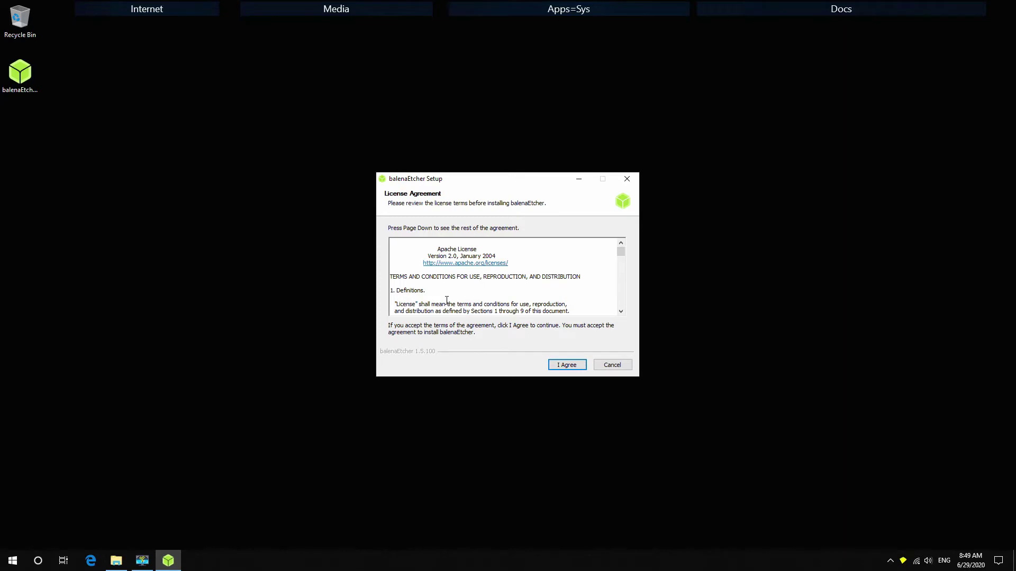
left_click(574, 366)
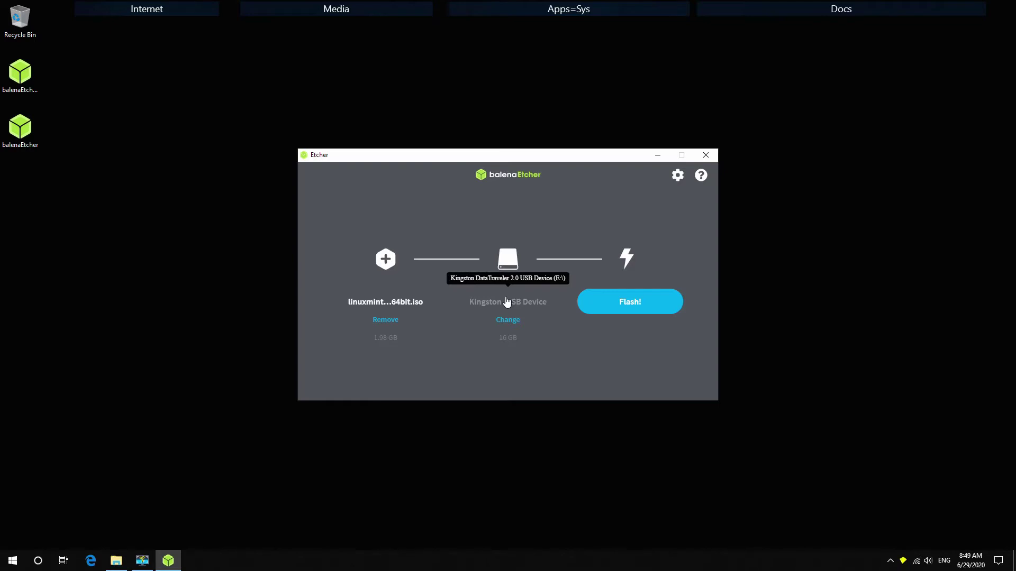
left_click(629, 305)
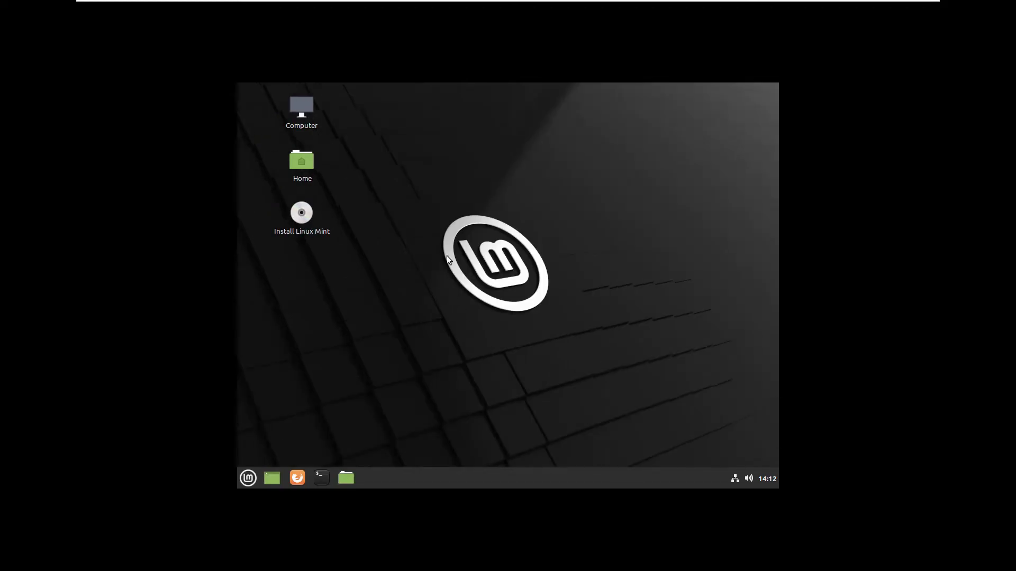
Step: Dismiss the desktop context menu and search the application menu for 'display'
right_click(402, 179)
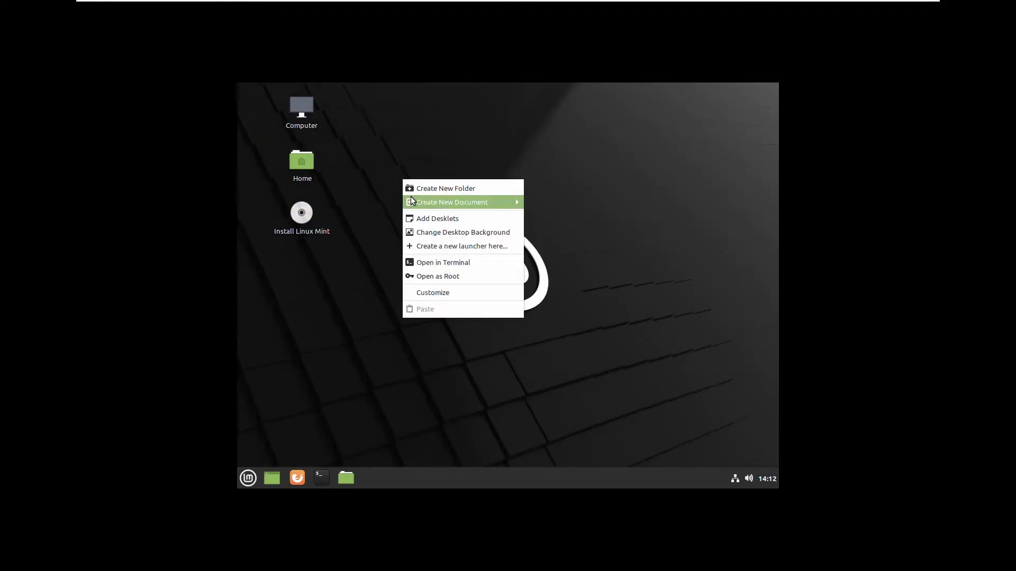
mouse_move(410, 197)
left_click(372, 285)
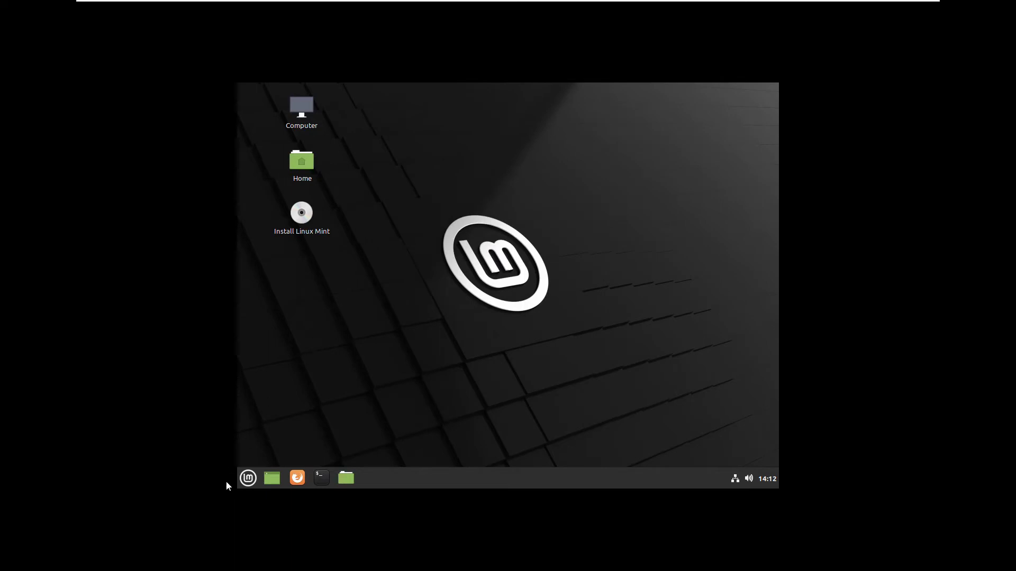
left_click(248, 478)
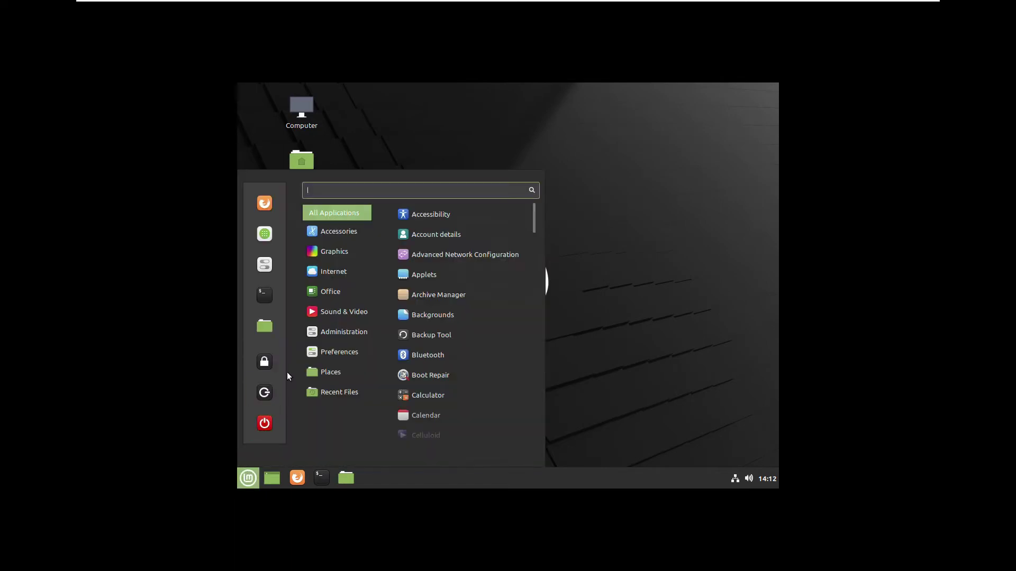
mouse_move(354, 347)
type("d")
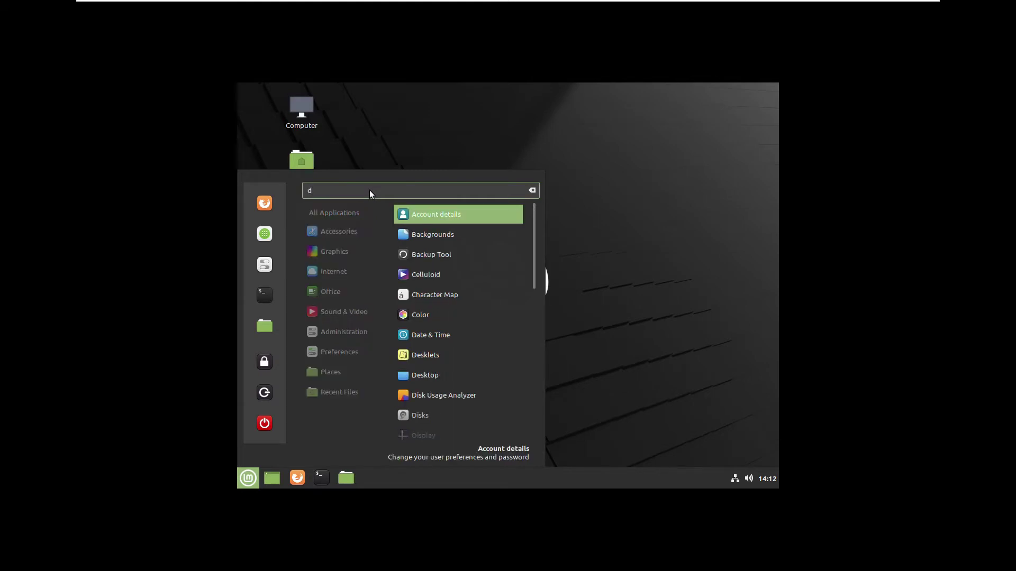
type("isplay")
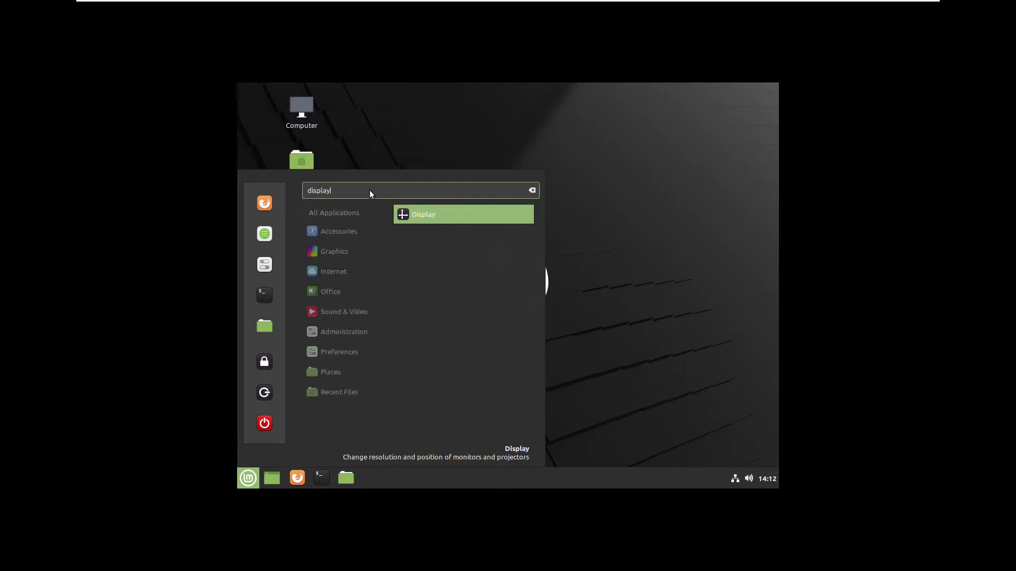
Step: Set the screen resolution to 1280 x 1024 (5:4), keep it, and close Display settings
left_click(426, 217)
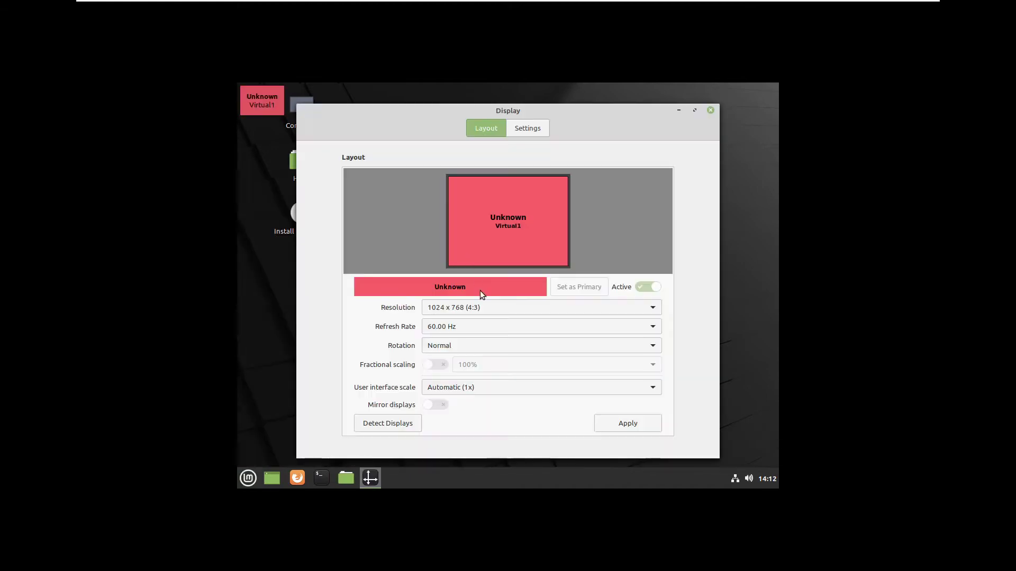
left_click(489, 306)
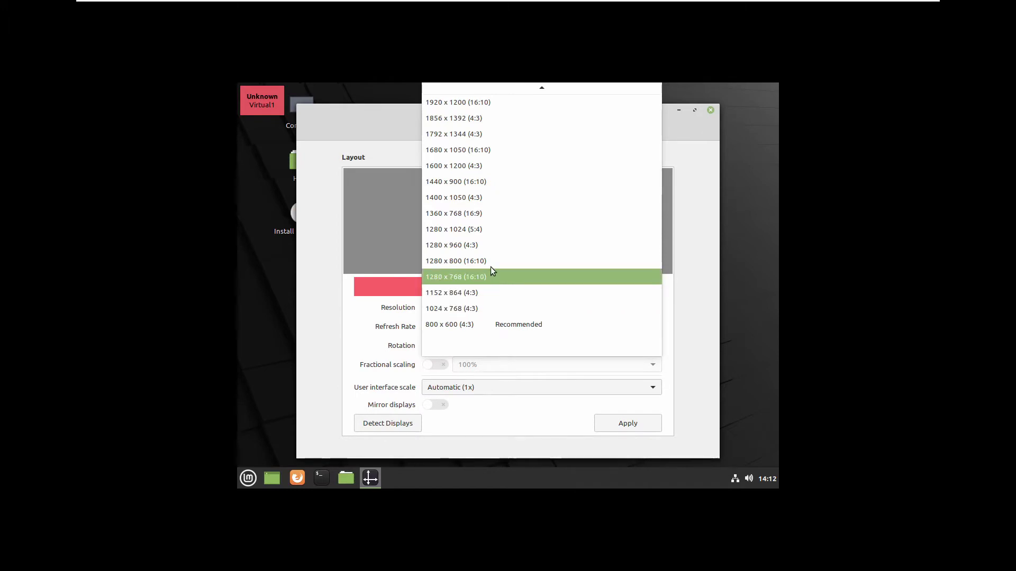
left_click(490, 228)
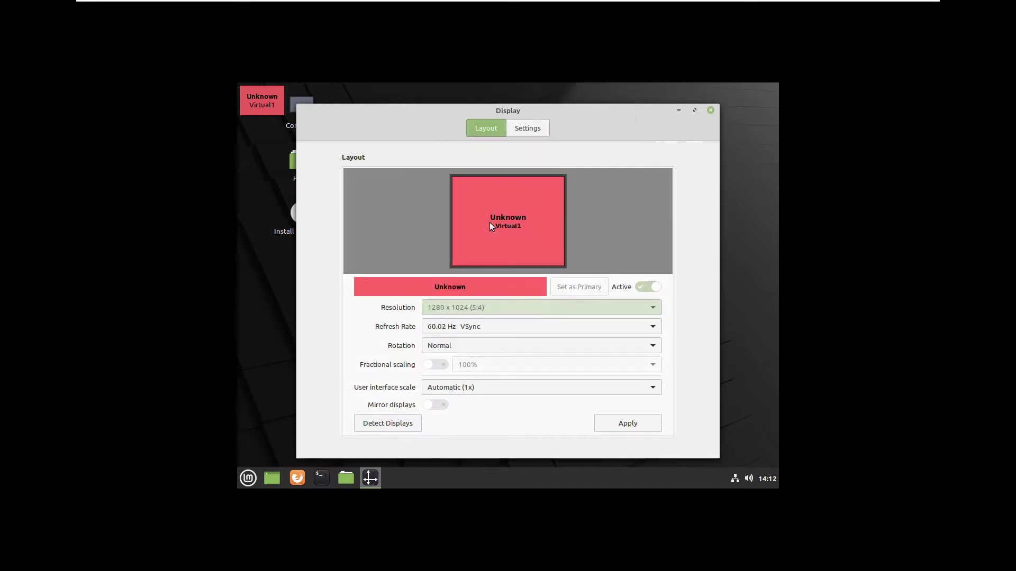
left_click(623, 424)
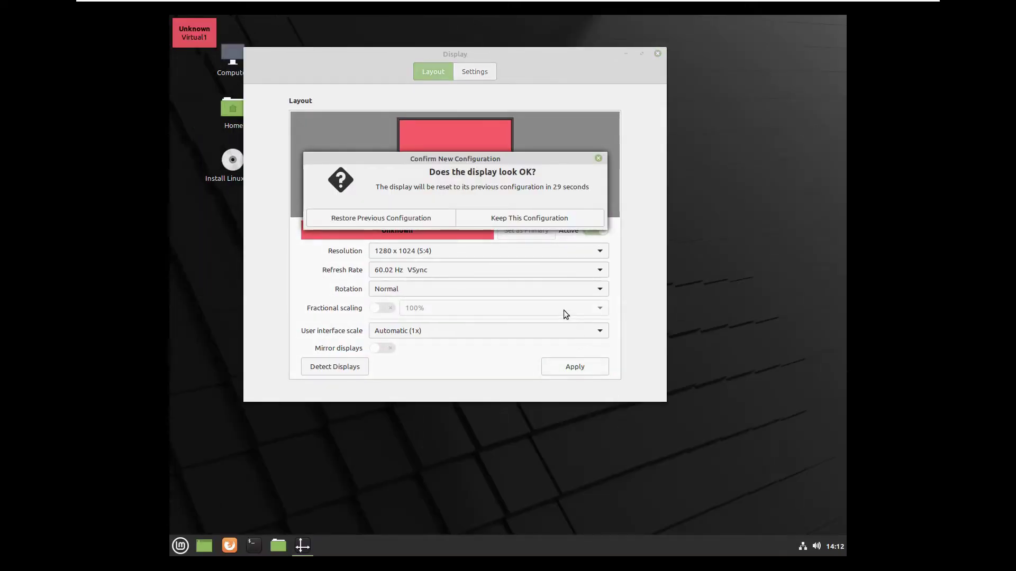
left_click(507, 221)
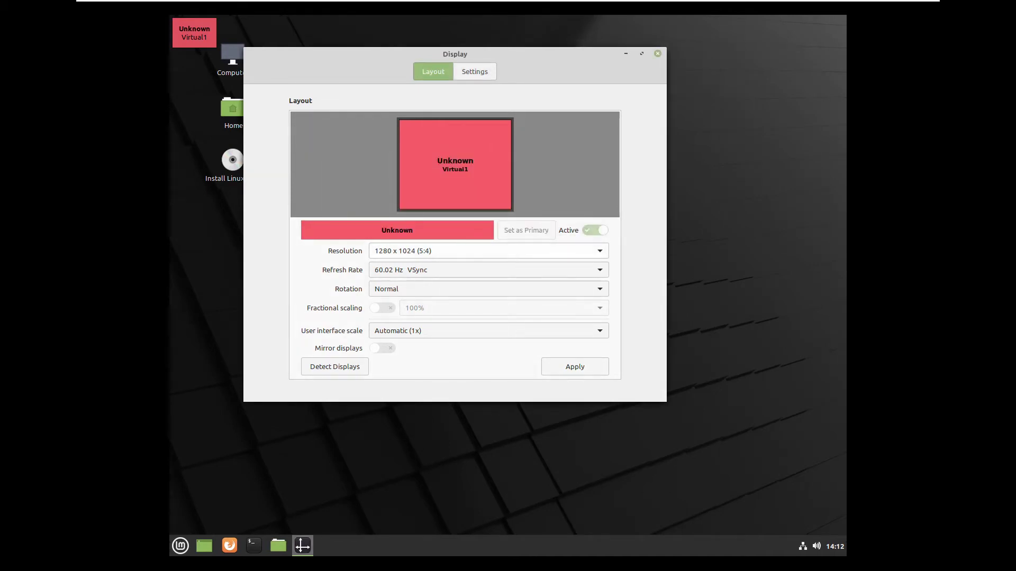
left_click(658, 54)
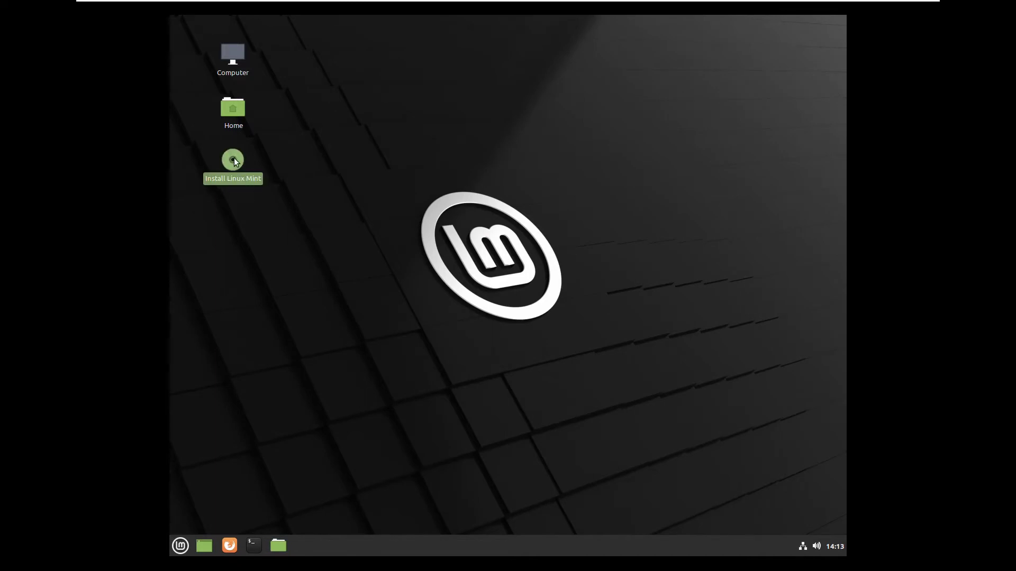
Step: Start the installer with English and English (US) layout, and tick 'Install multimedia codecs'
left_click(342, 181)
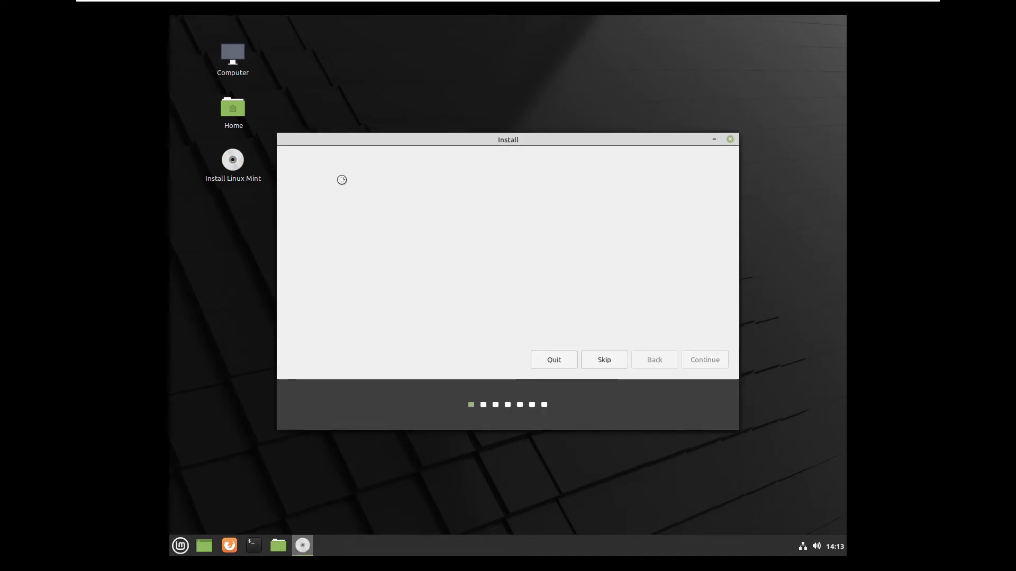
left_click(699, 359)
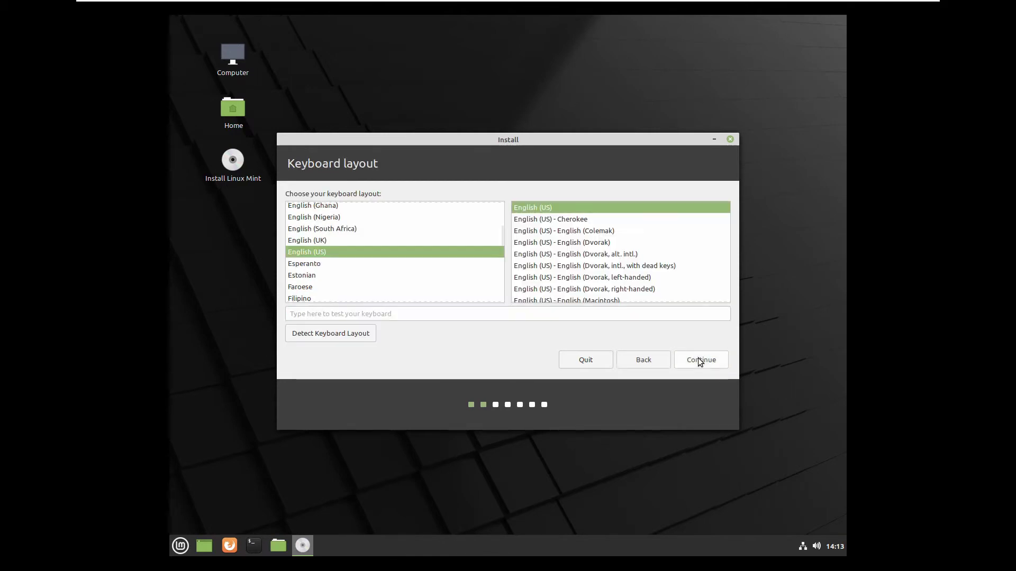
left_click(699, 361)
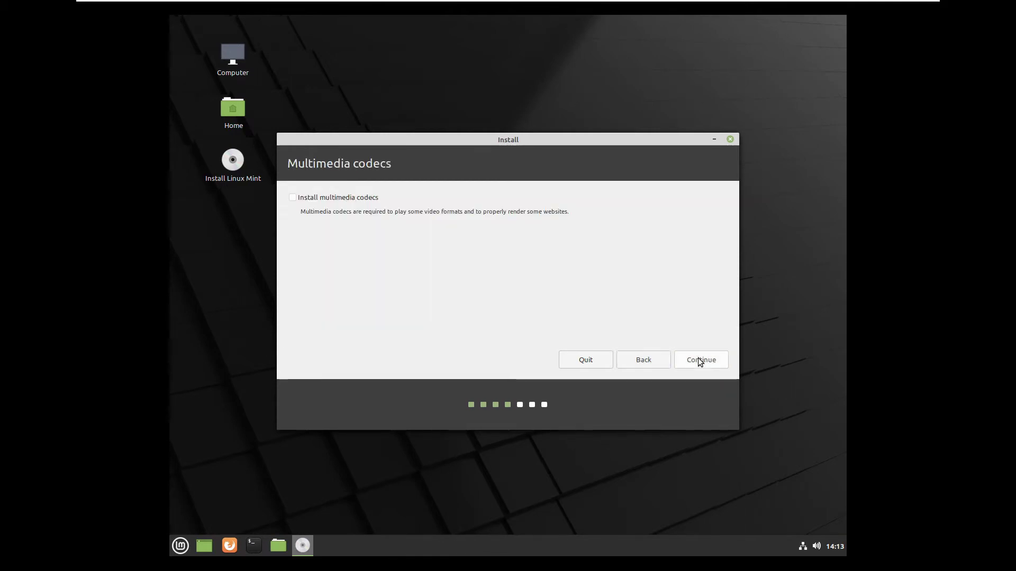
left_click(292, 198)
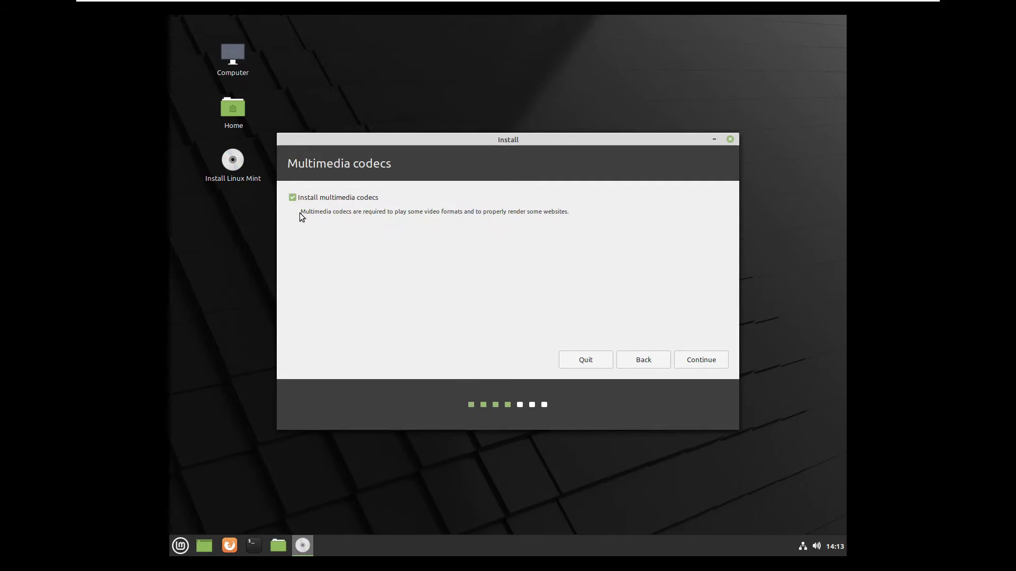
Step: Choose 'Erase Linux Mint 20 Ulyana and reinstall', then Install Now and confirm writing changes to disk
left_click(702, 364)
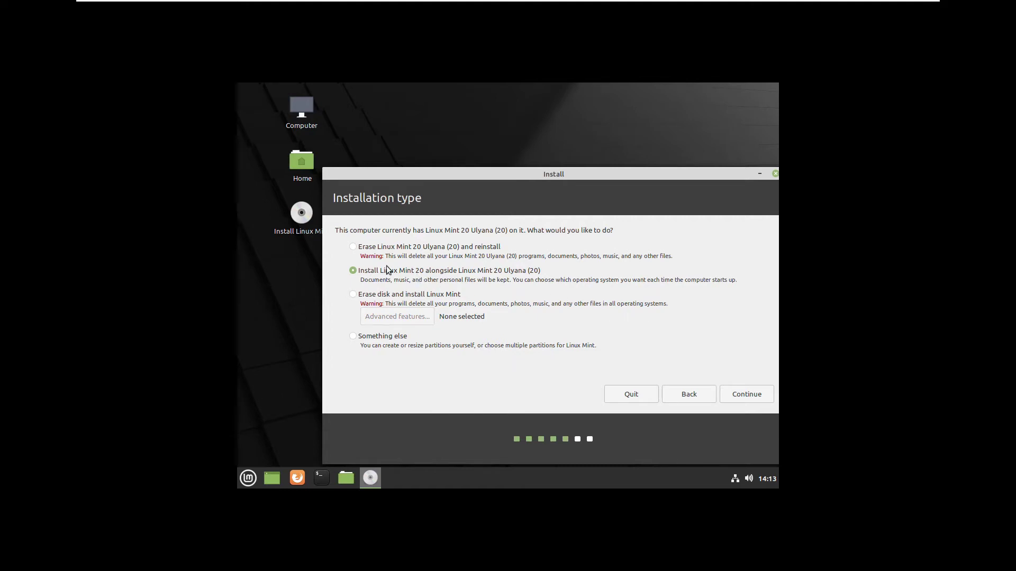
left_click(354, 248)
left_click(746, 396)
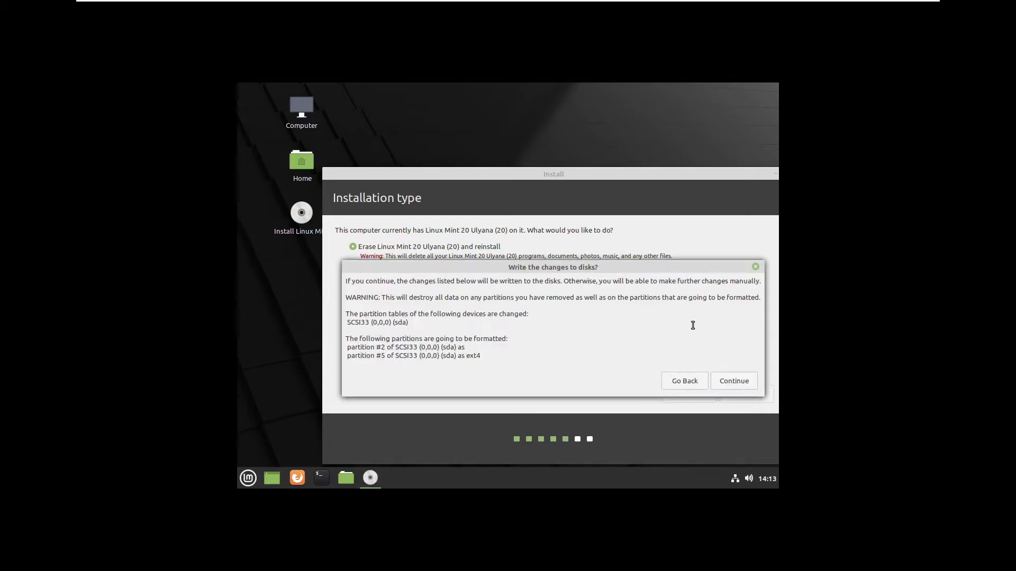
left_click(739, 382)
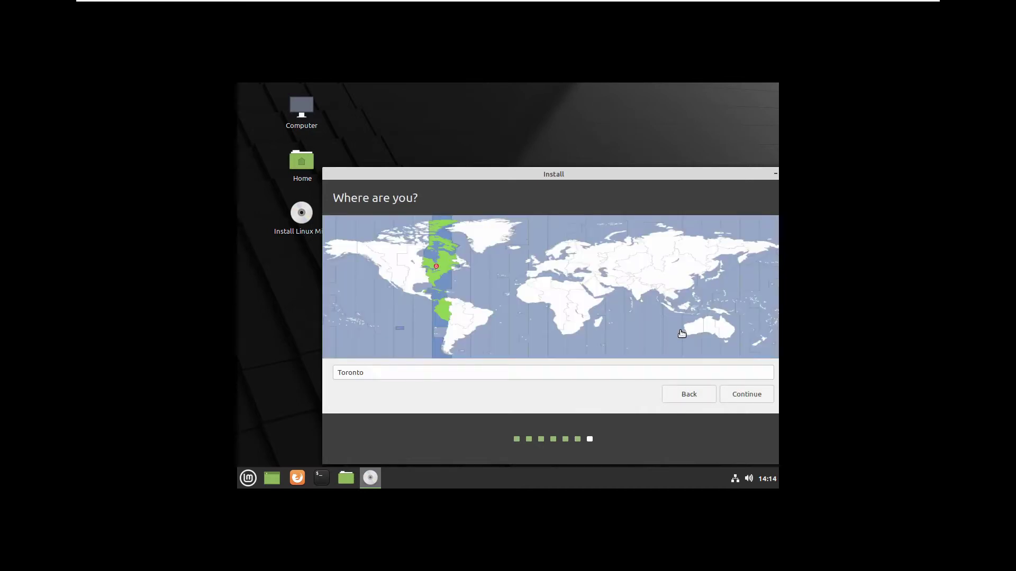
Step: Keep Toronto as the location, enter the account name and password, and choose automatic login
left_click(746, 394)
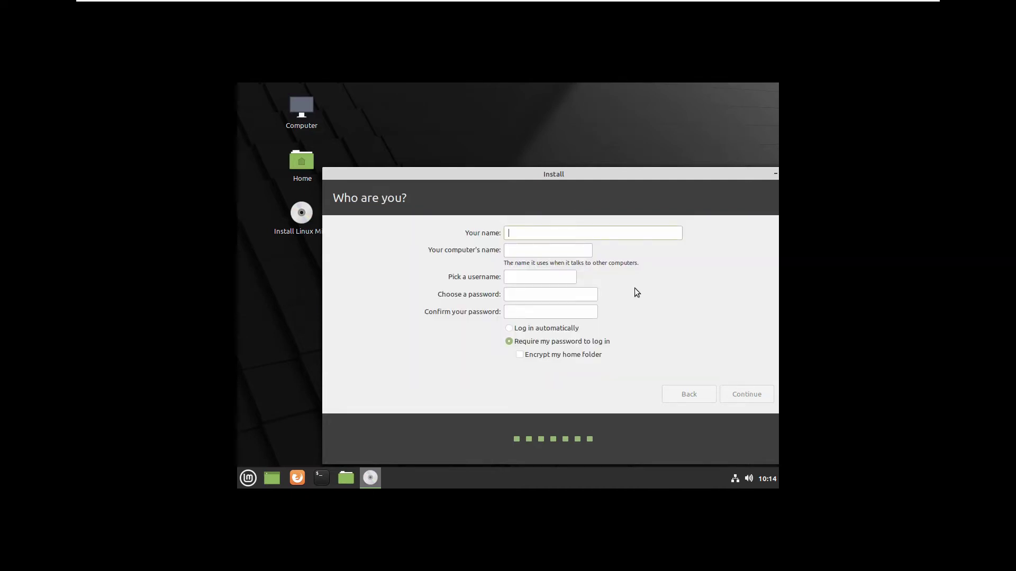
type("Me")
left_click(529, 295)
type("*******")
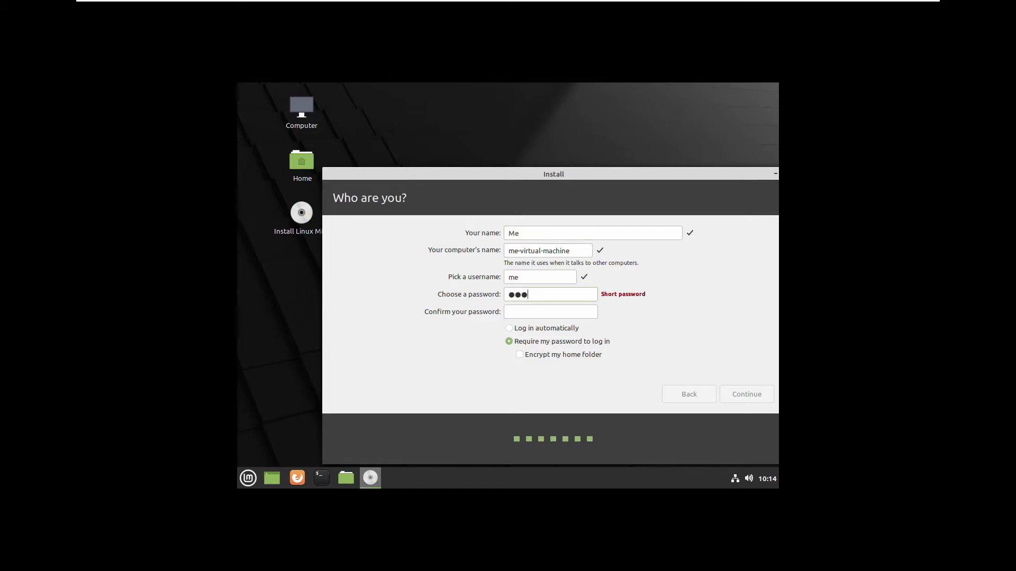
type("********")
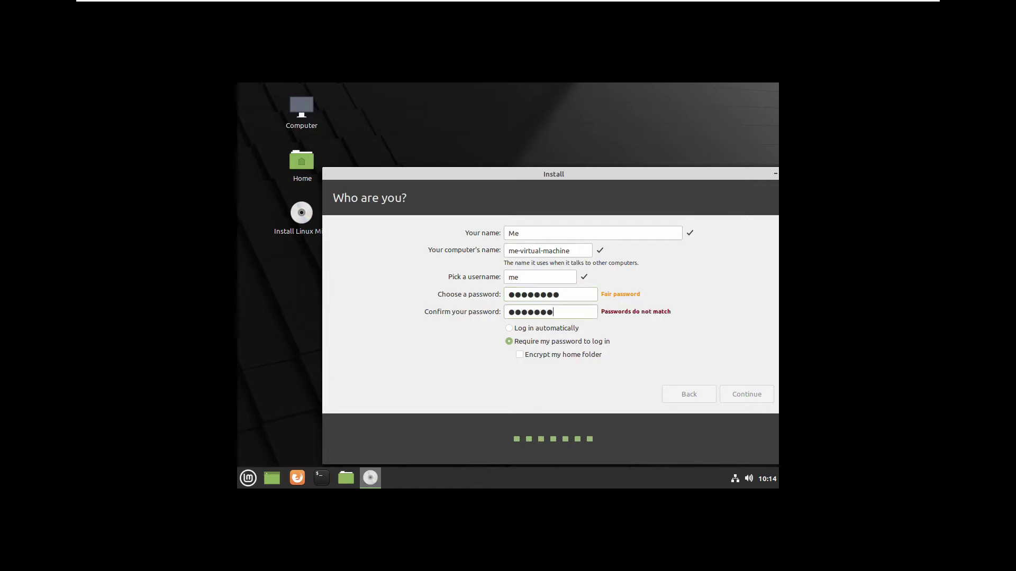
type("*")
left_click(512, 327)
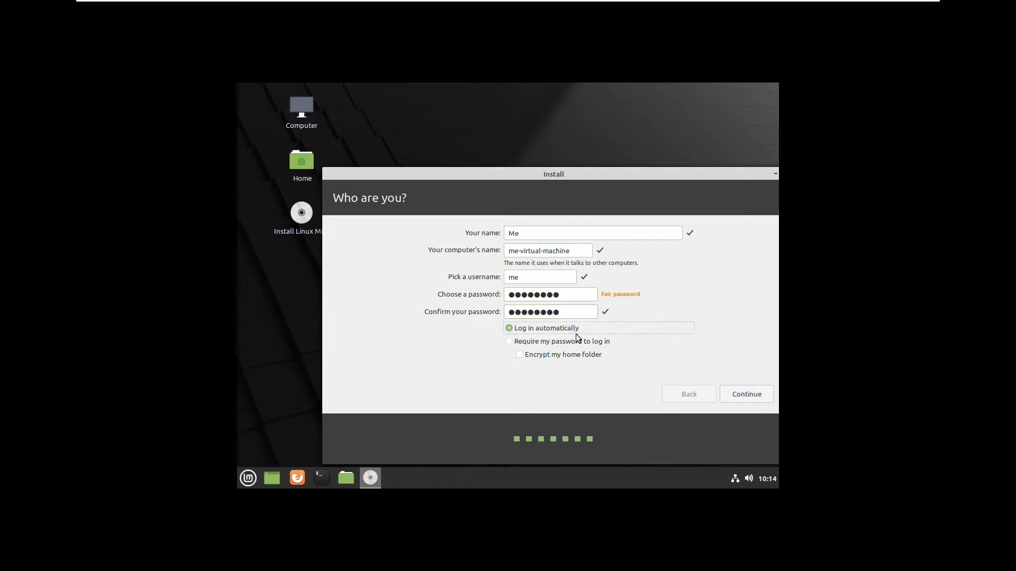
Step: Submit the account details, then restart into the installed Linux Mint 20 after installation completes
left_click(741, 394)
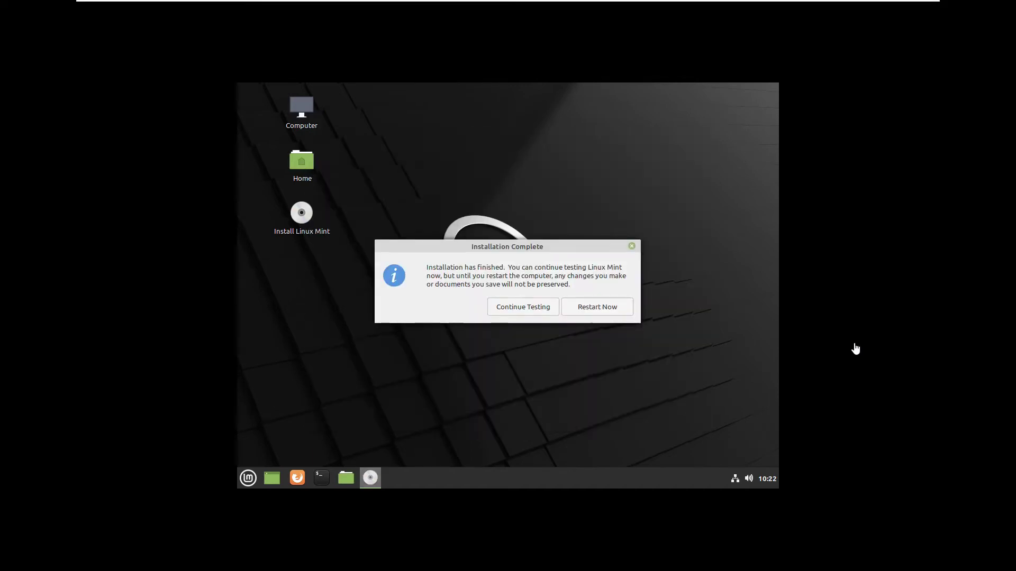
left_click(601, 308)
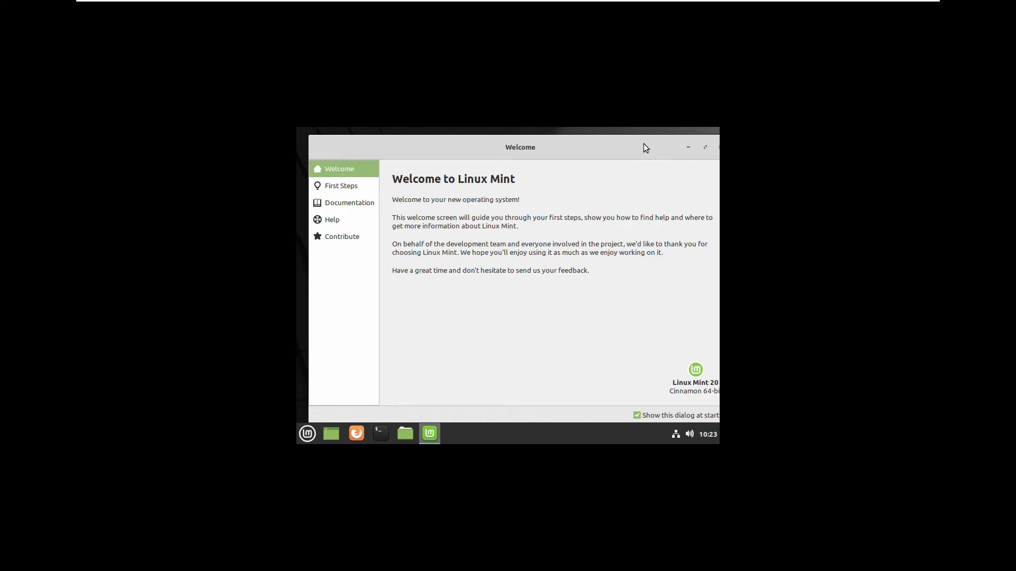
Step: Minimise the Welcome window and browse the menu's Preferences list down to Display
left_click_drag(644, 145, 634, 144)
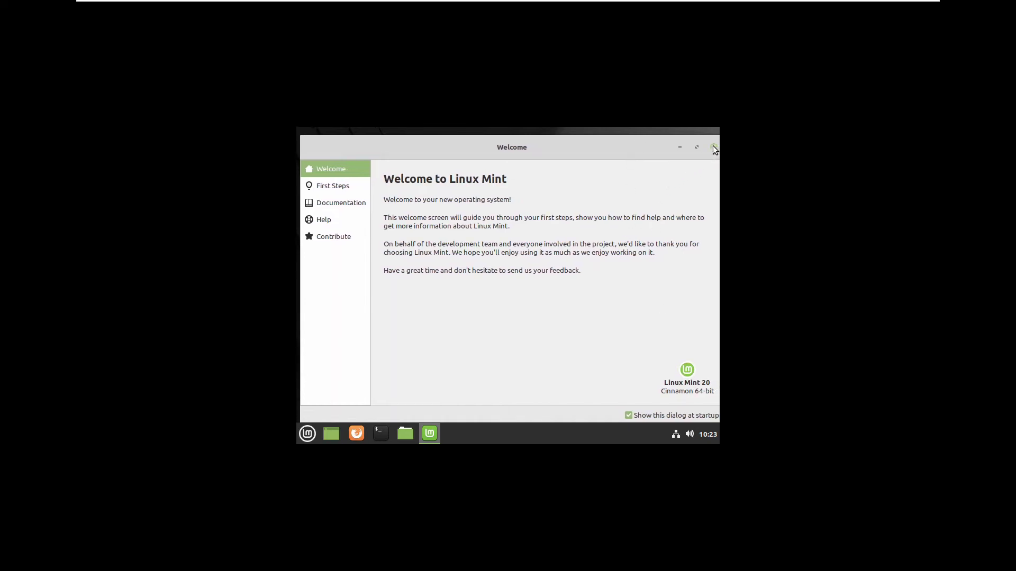
left_click(680, 148)
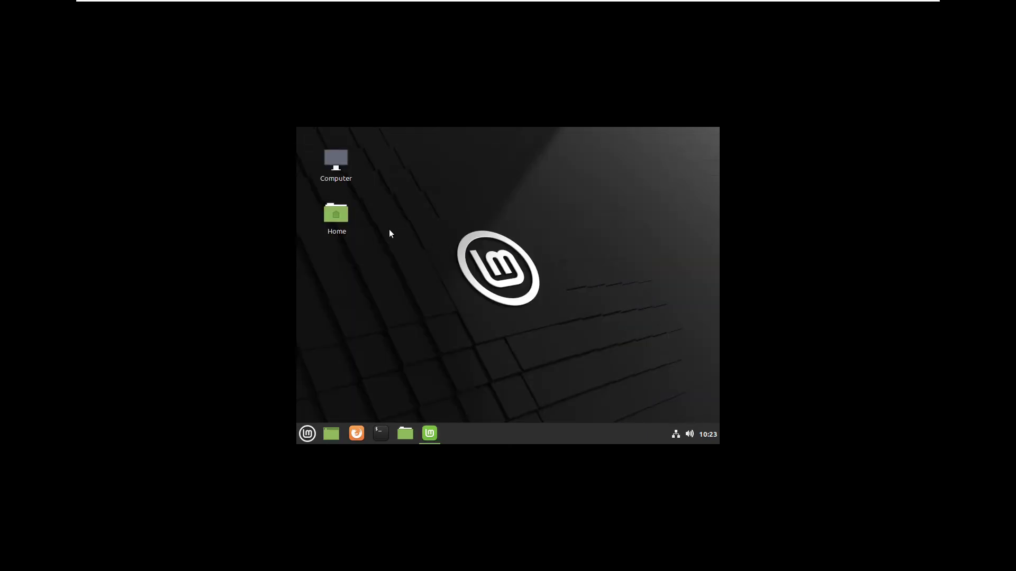
left_click(311, 433)
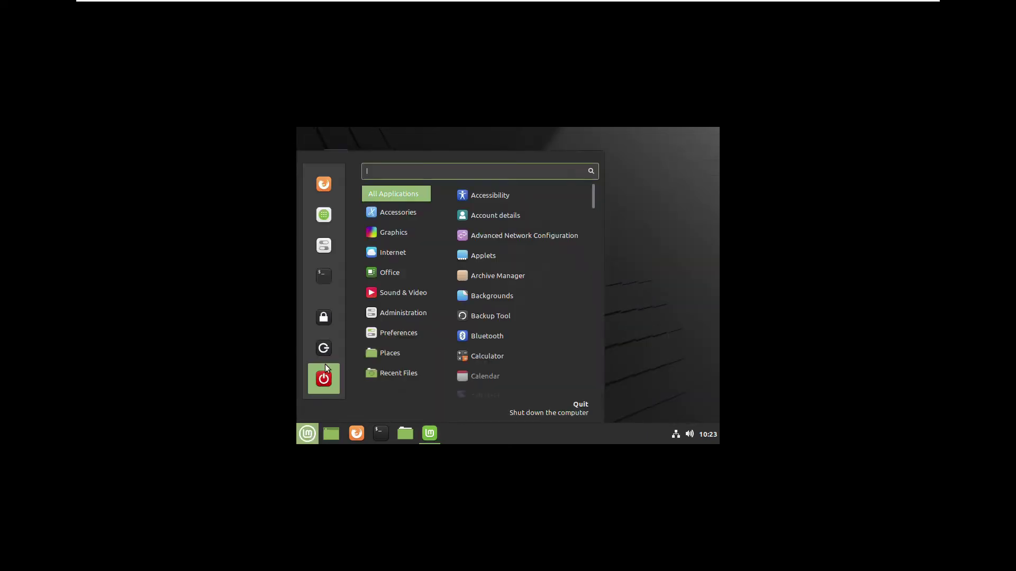
mouse_move(390, 328)
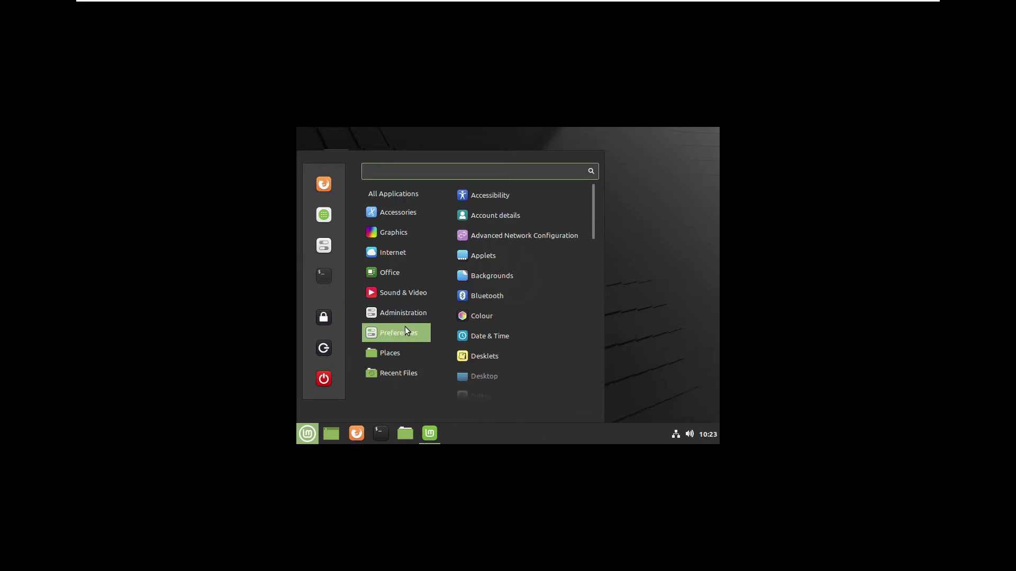
scroll(498, 351, "down", 4)
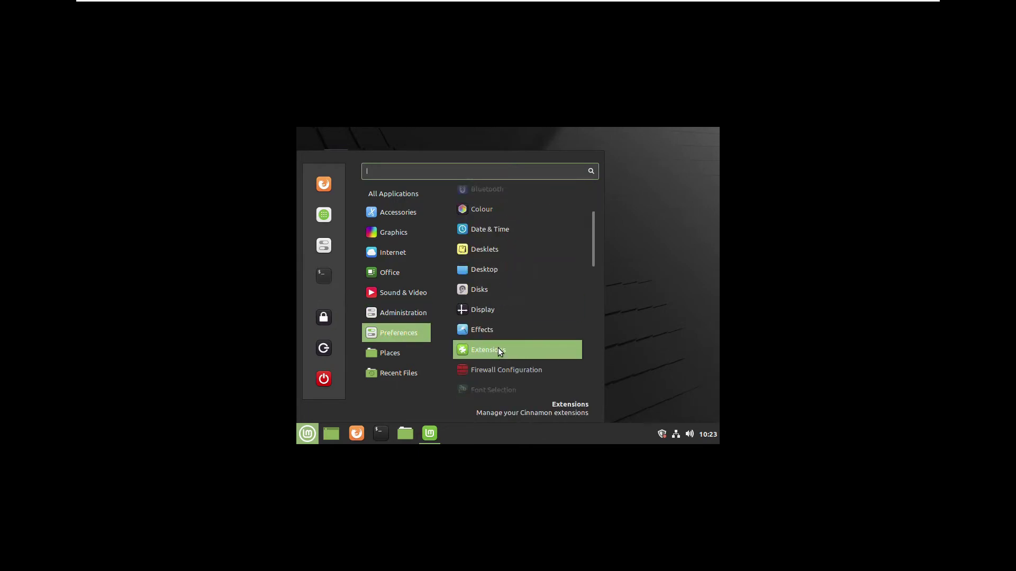
Step: Apply and keep a 1280 x 1024 (5:4) screen resolution, then close Display settings
left_click(488, 309)
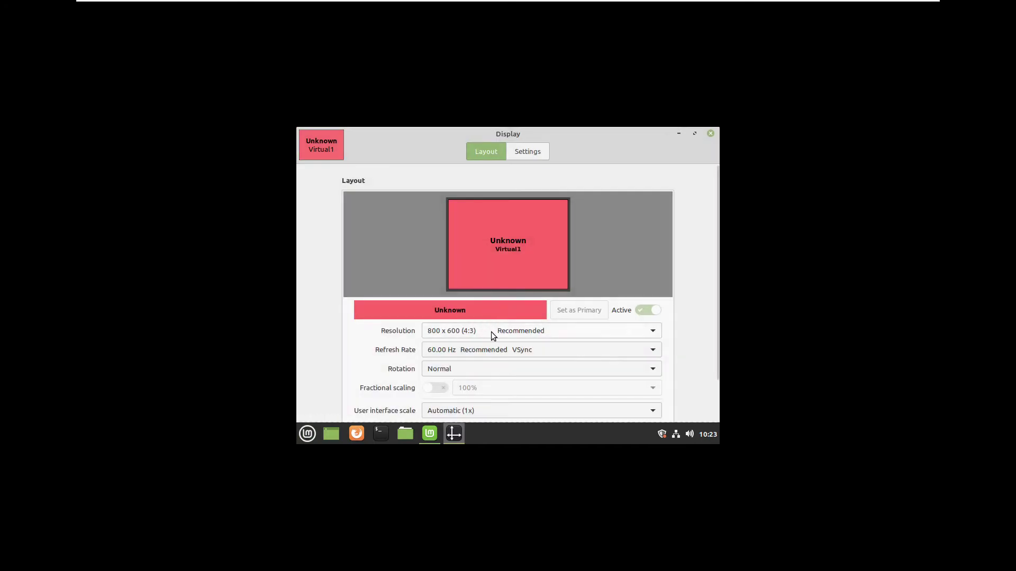
left_click(490, 331)
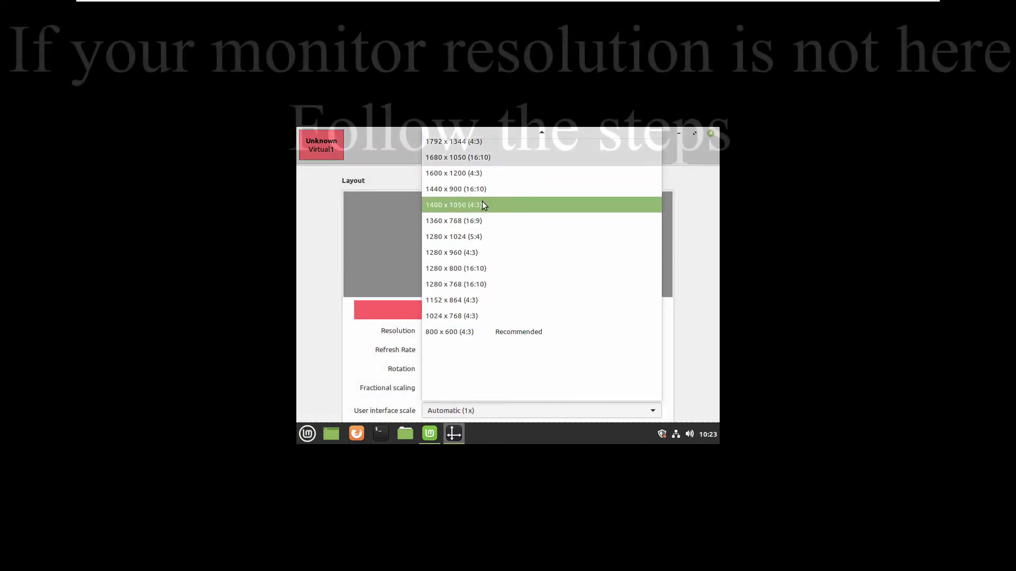
left_click(478, 234)
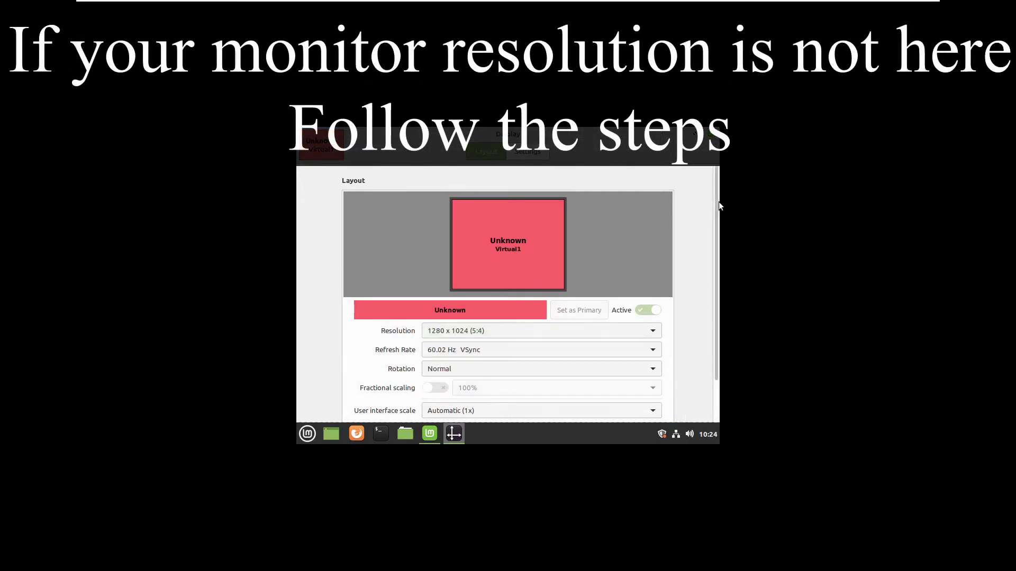
left_click_drag(716, 205, 719, 332)
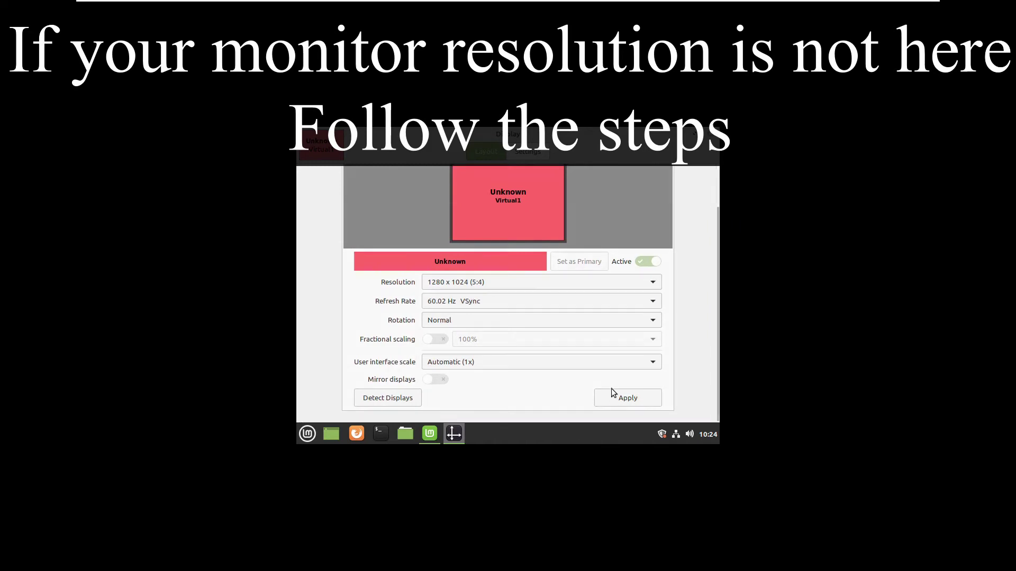
left_click(627, 399)
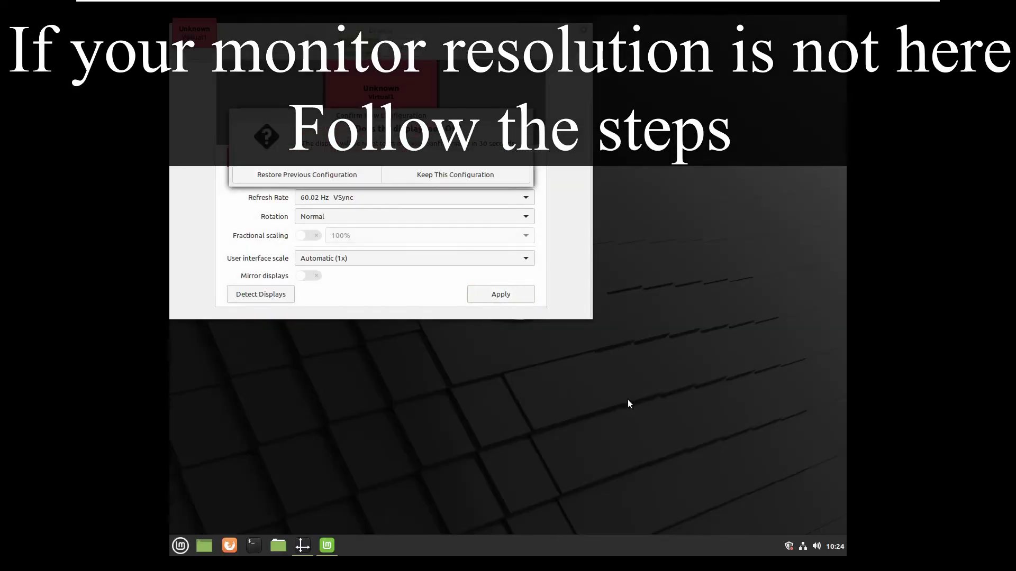
left_click(443, 175)
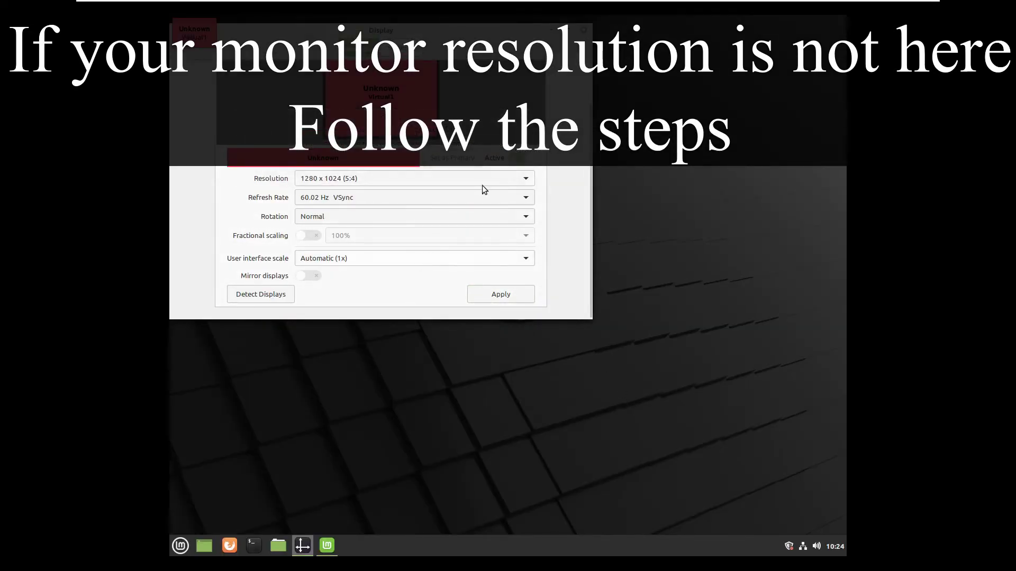
left_click(583, 34)
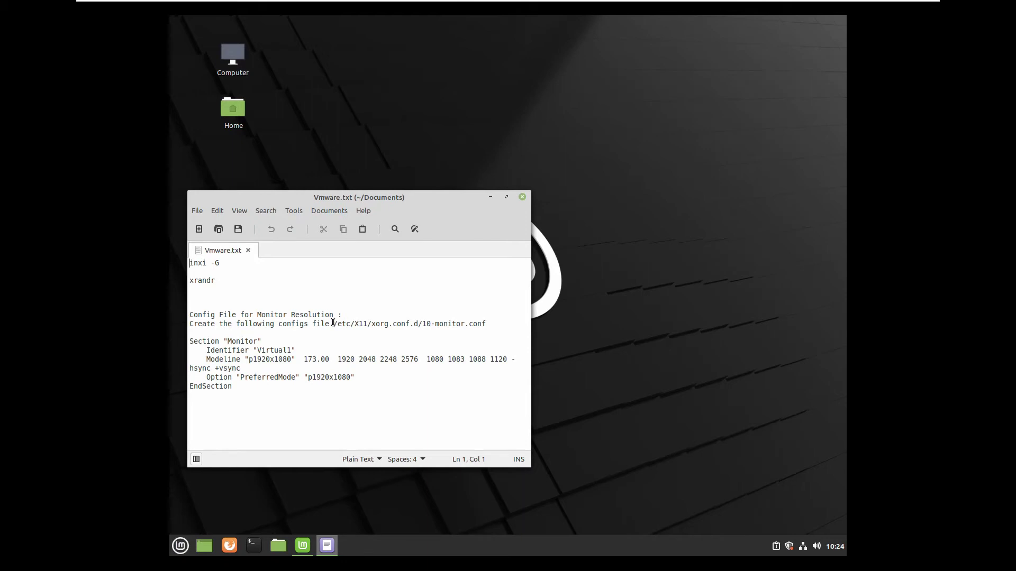
Step: Highlight the /etc/X11/xorg.conf.d/10-monitor.conf path in Vmware.txt and place the Home folder beside the notes
left_click_drag(334, 323, 486, 324)
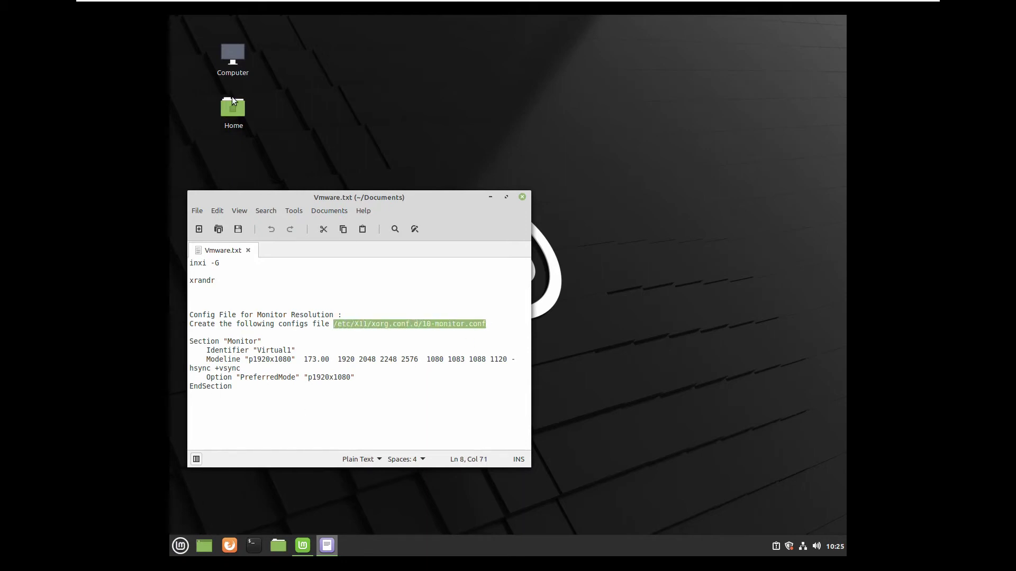
double_click(233, 108)
left_click_drag(492, 139, 609, 135)
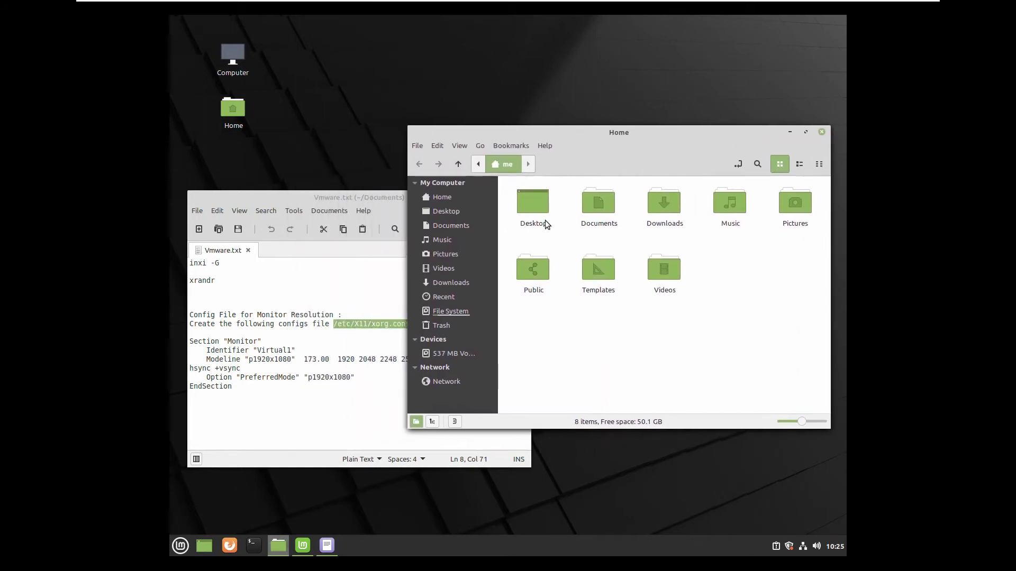
Step: Navigate to /etc, find the X11 folder and request to open it as root
left_click(444, 311)
double_click(793, 206)
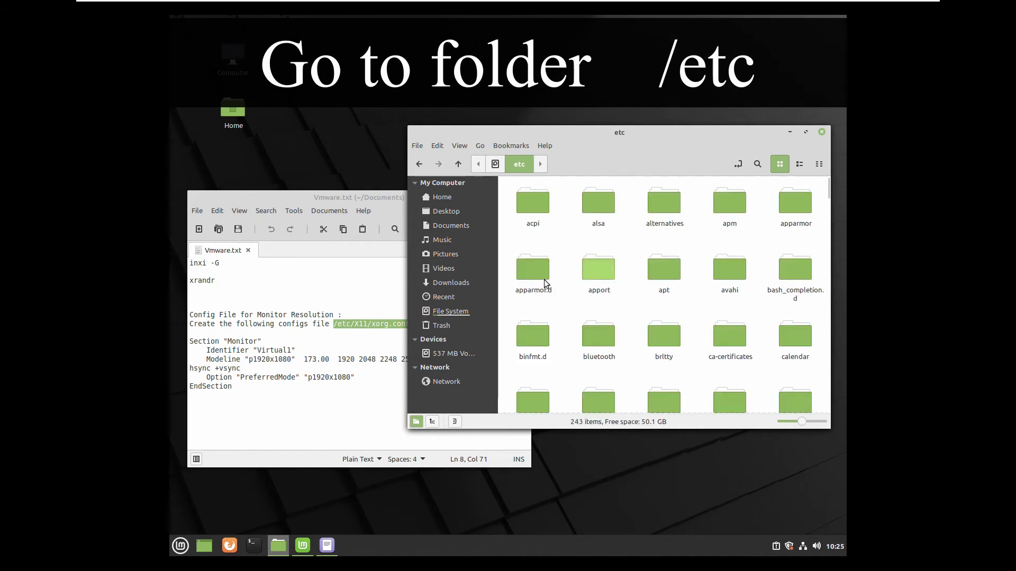
scroll(588, 331, "down", 3)
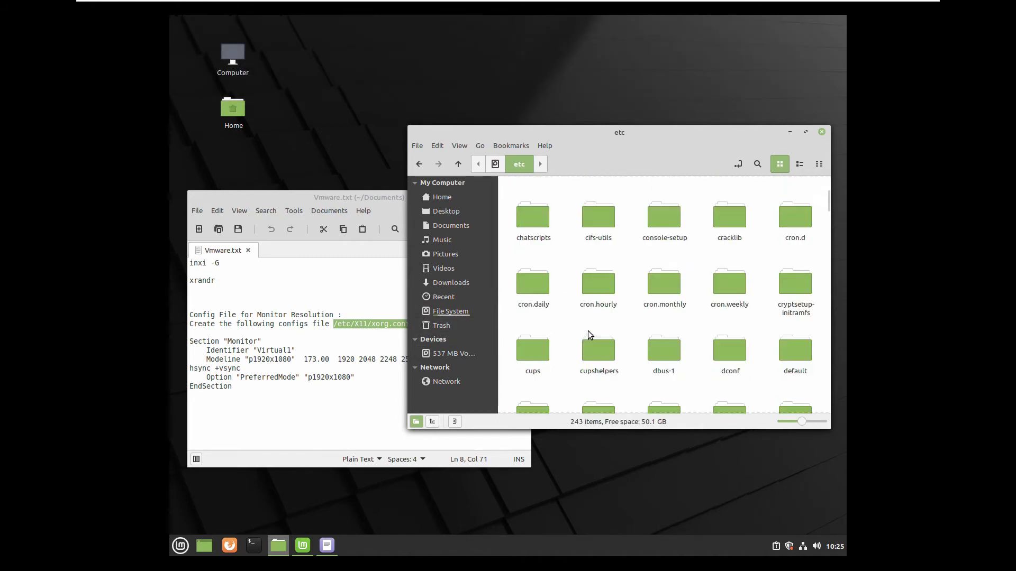
scroll(588, 331, "down", 10)
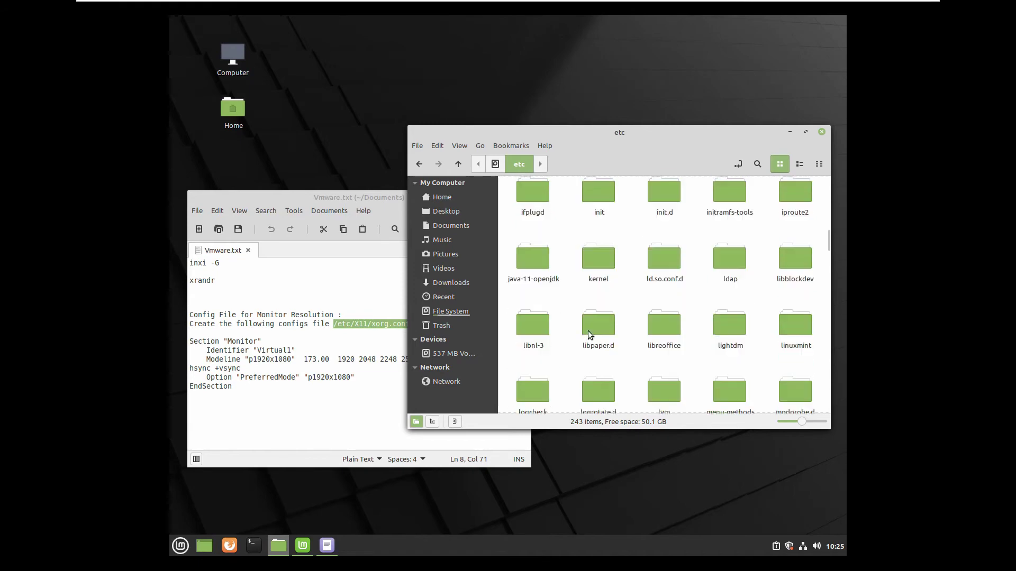
scroll(589, 331, "down", 3)
scroll(588, 331, "down", 5)
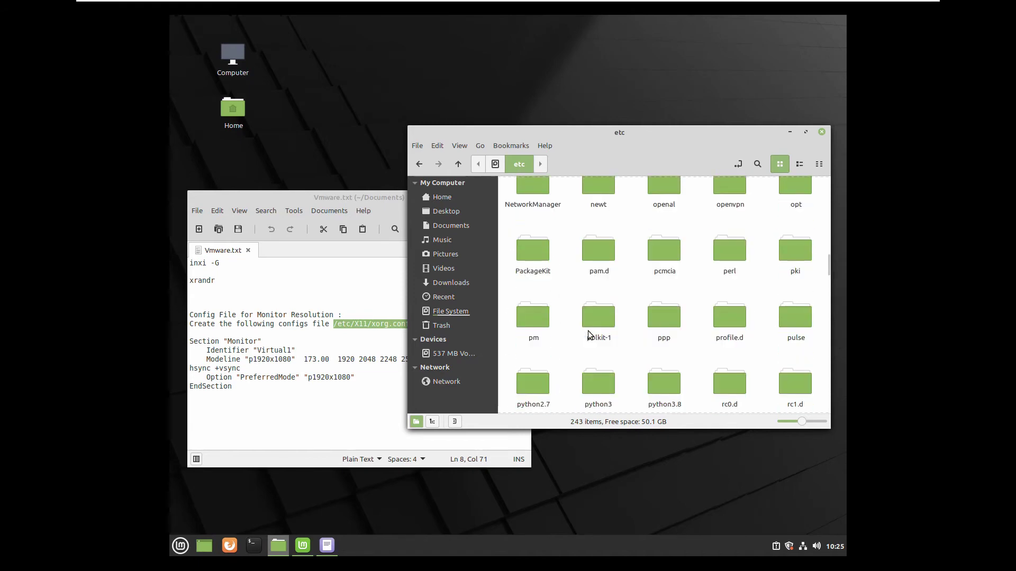
scroll(589, 332, "down", 5)
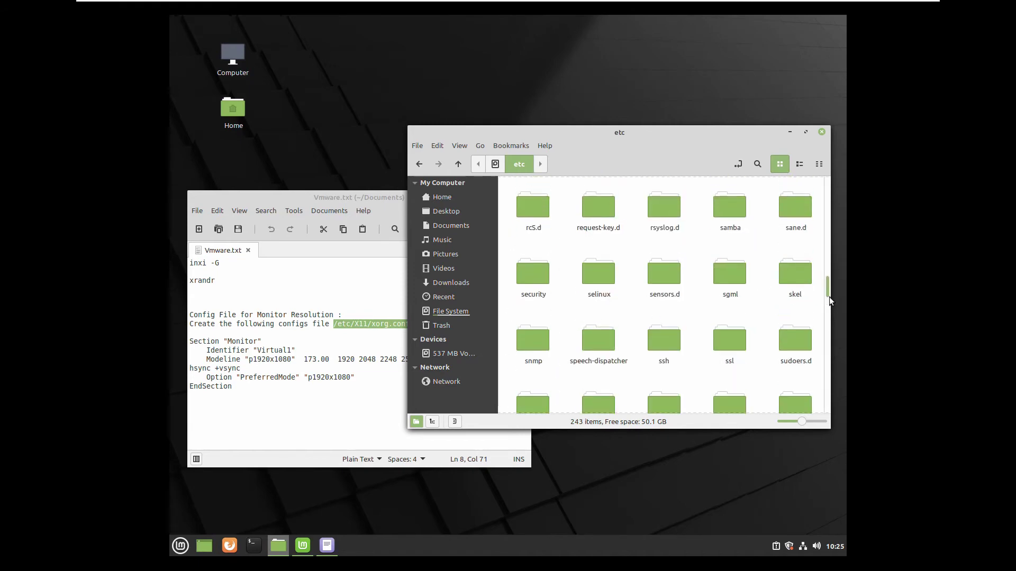
mouse_move(830, 309)
left_mouse_down()
mouse_move(826, 367)
mouse_move(829, 315)
left_mouse_up()
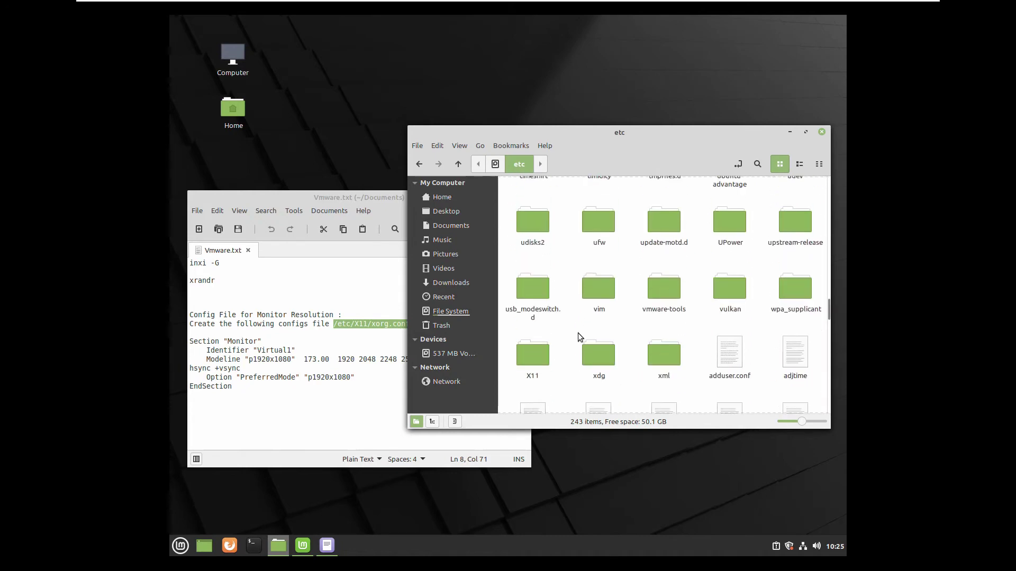
left_click(533, 354)
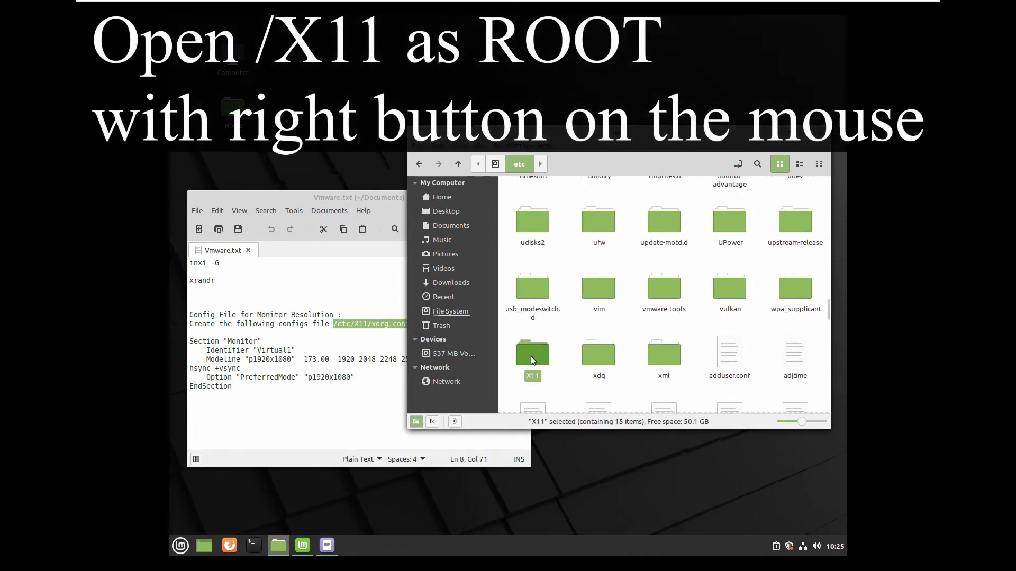
right_click(531, 356)
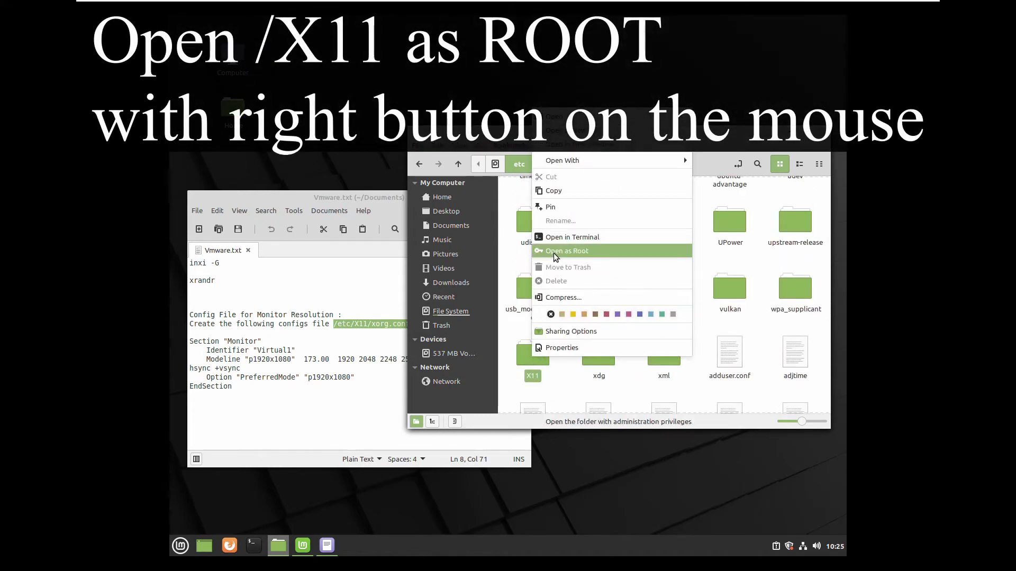
left_click(580, 252)
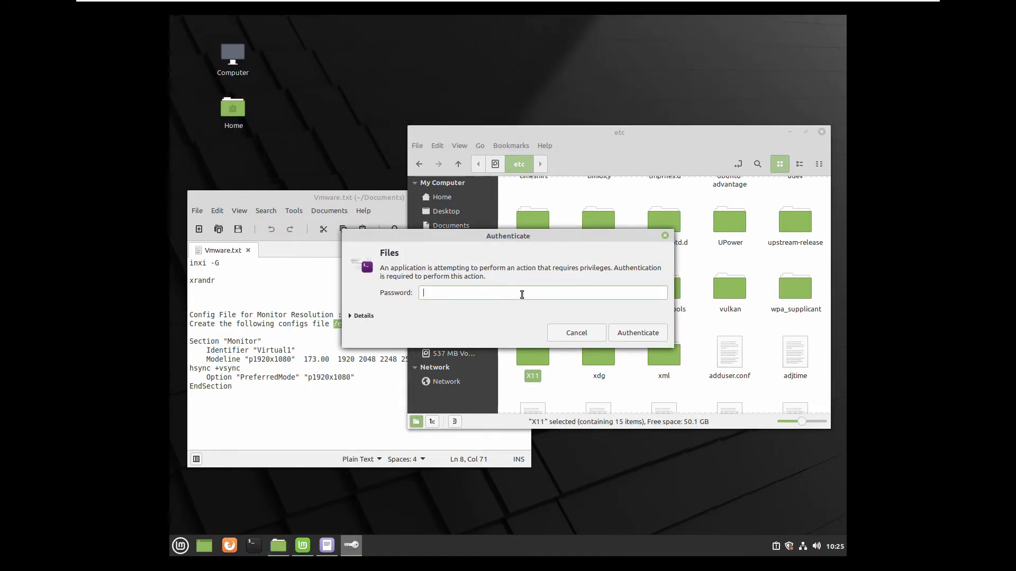
Step: Authenticate with the account password, close the ordinary etc window, and reposition the root X11 window
type("••••••••")
left_click(623, 330)
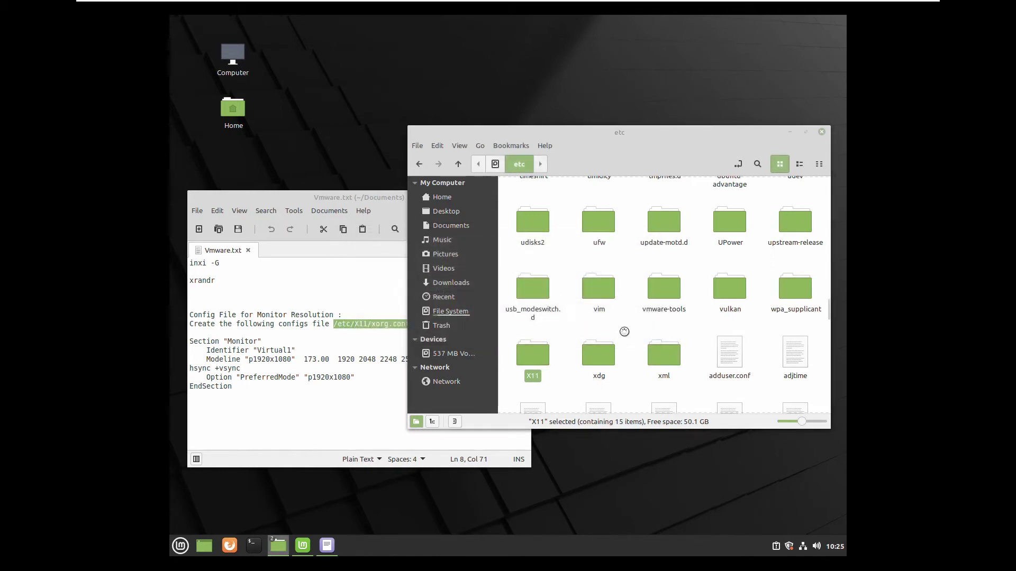
left_click(761, 136)
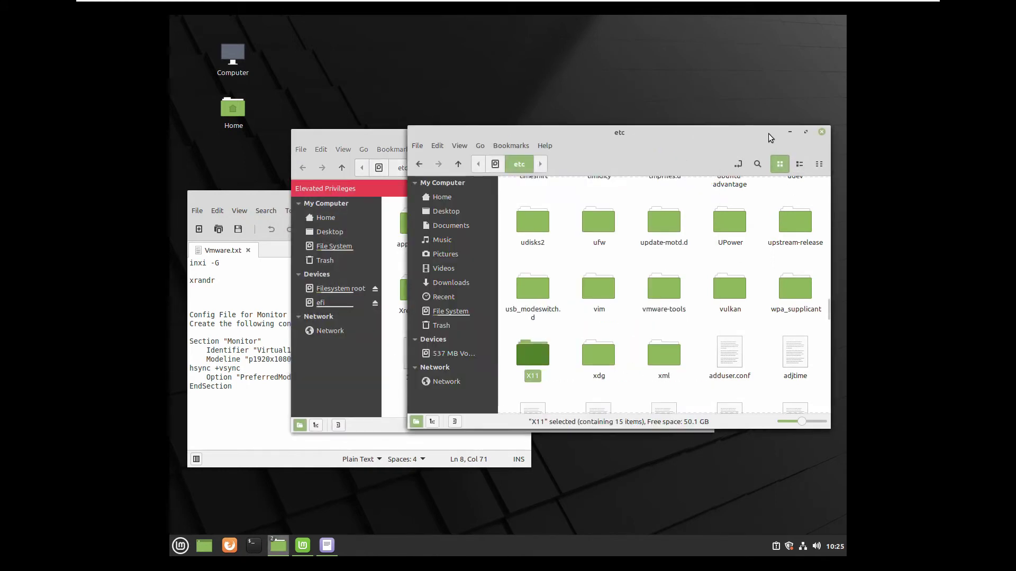
left_click(822, 132)
left_click_drag(522, 134, 643, 170)
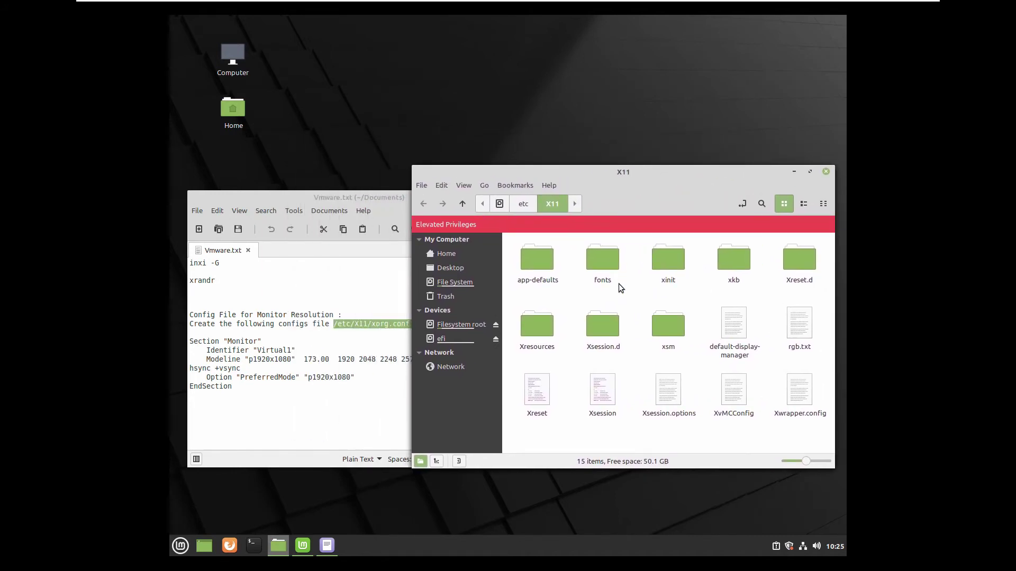
Step: Copy the name xorg.conf.d from the config path in Vmware.txt
left_click(372, 323)
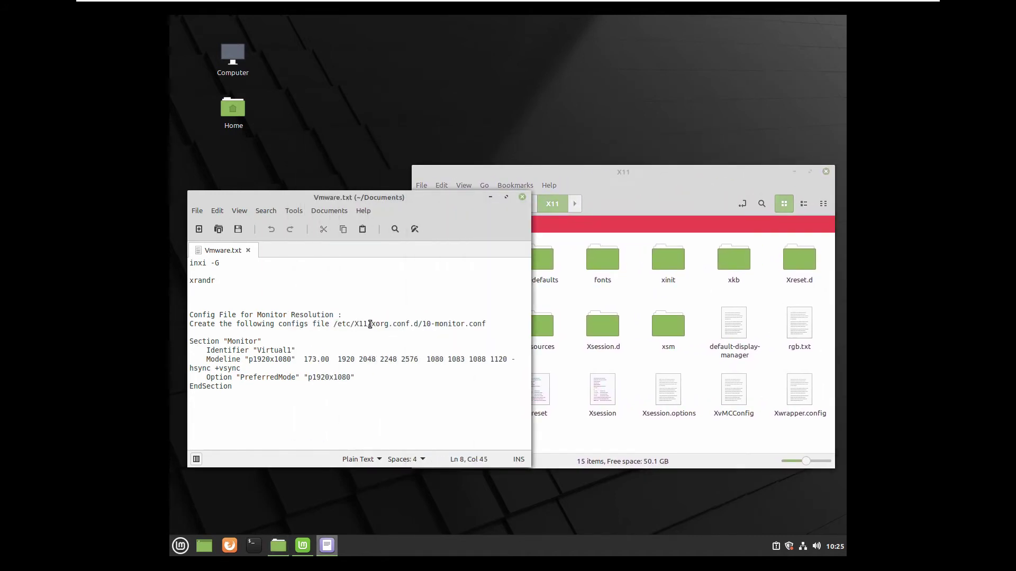
left_click_drag(372, 323, 418, 323)
right_click(408, 323)
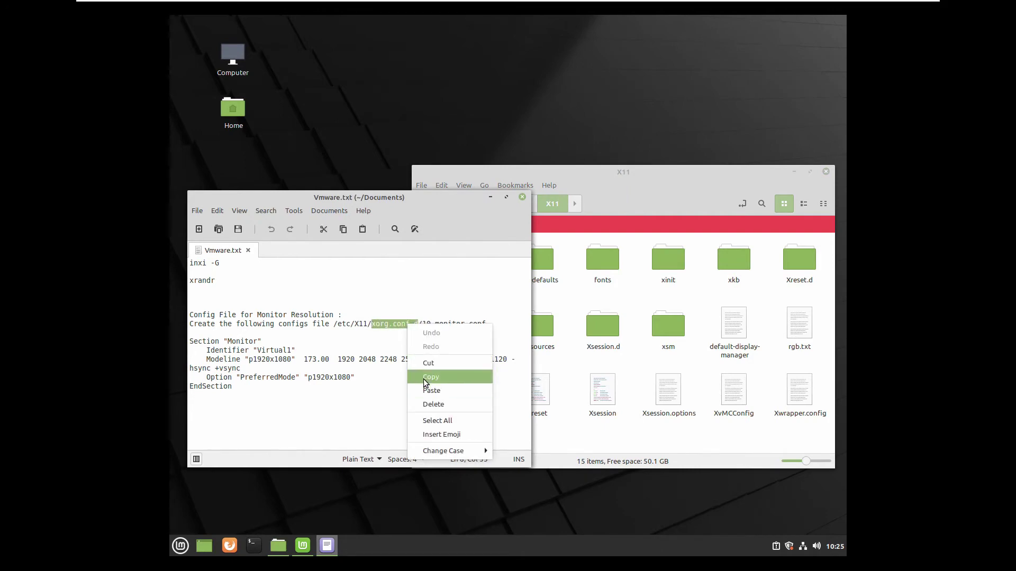
left_click(423, 379)
Step: Create a new folder inside X11 named xorg.conf.d using the copied name
left_click(693, 424)
right_click(693, 425)
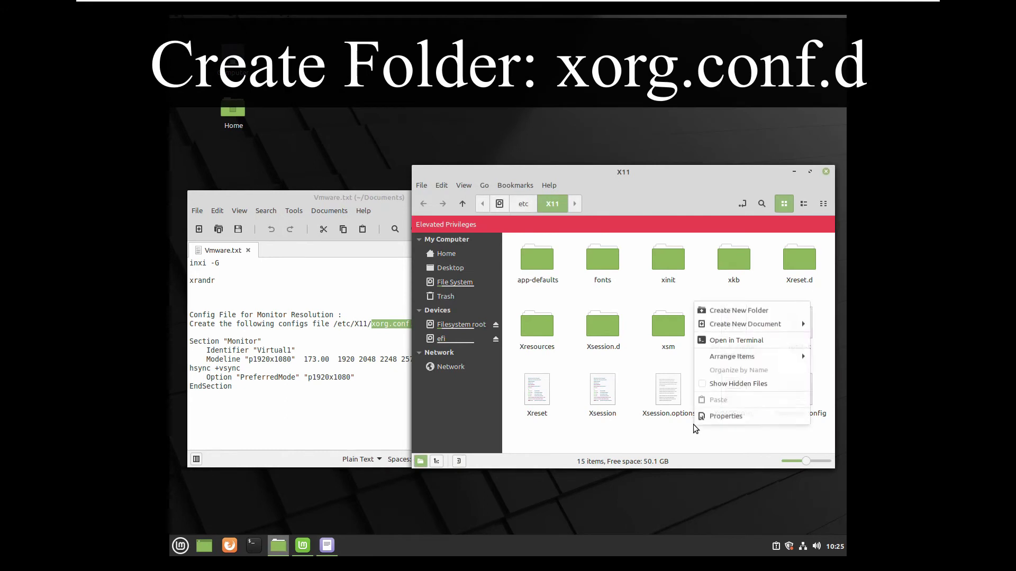
left_click(725, 312)
right_click(672, 278)
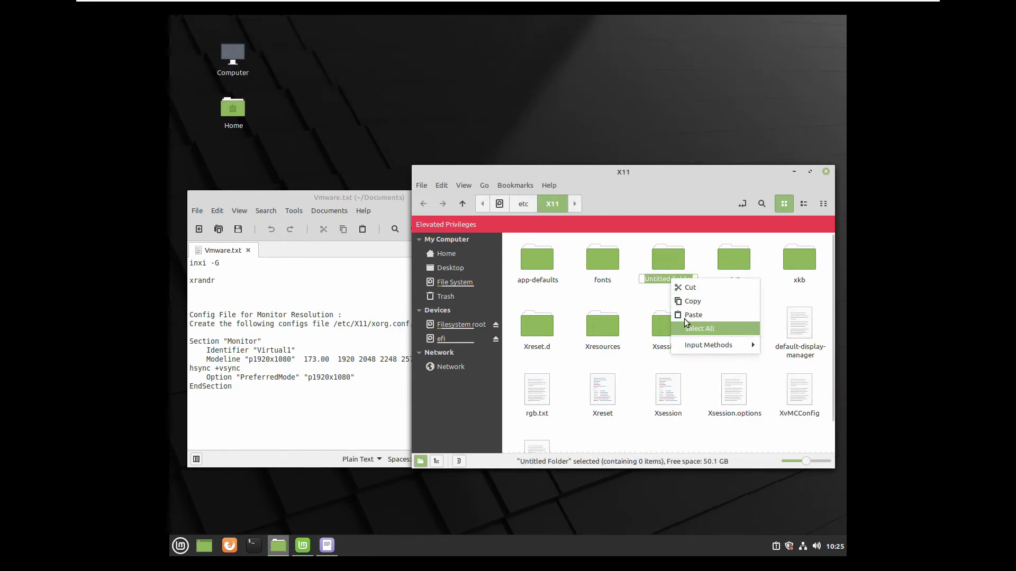
left_click(684, 315)
key("Return")
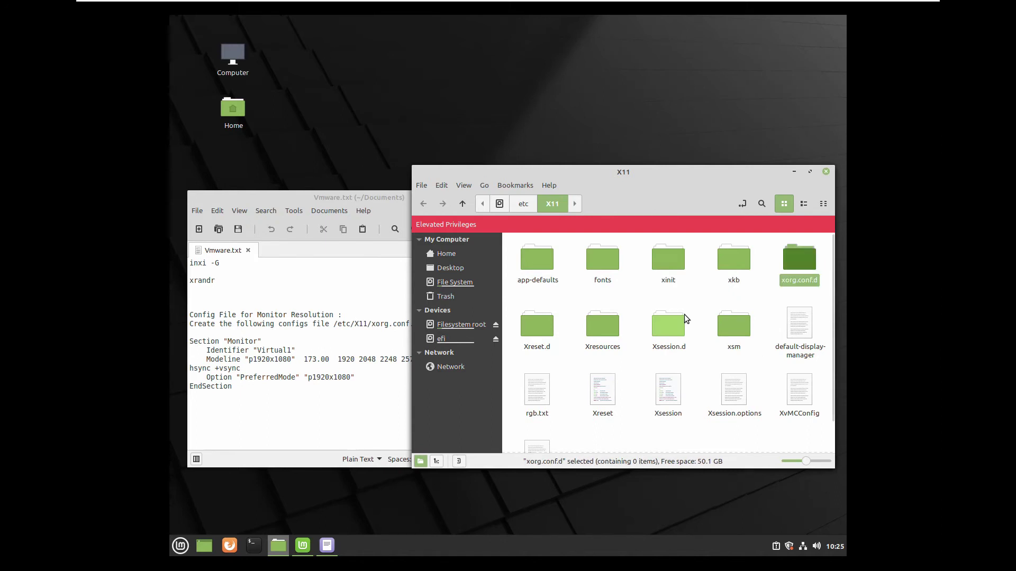
Step: Open the xorg.conf.d folder and copy the file name 10-monitor.conf from Vmware.txt
double_click(789, 262)
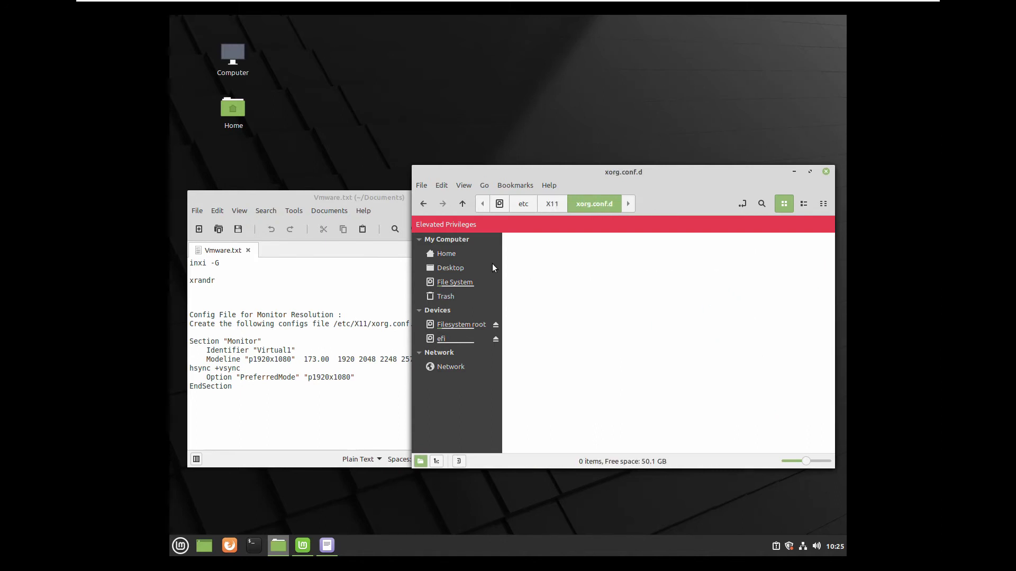
left_click(386, 200)
left_click(423, 324)
left_click_drag(428, 325, 486, 324)
right_click(481, 325)
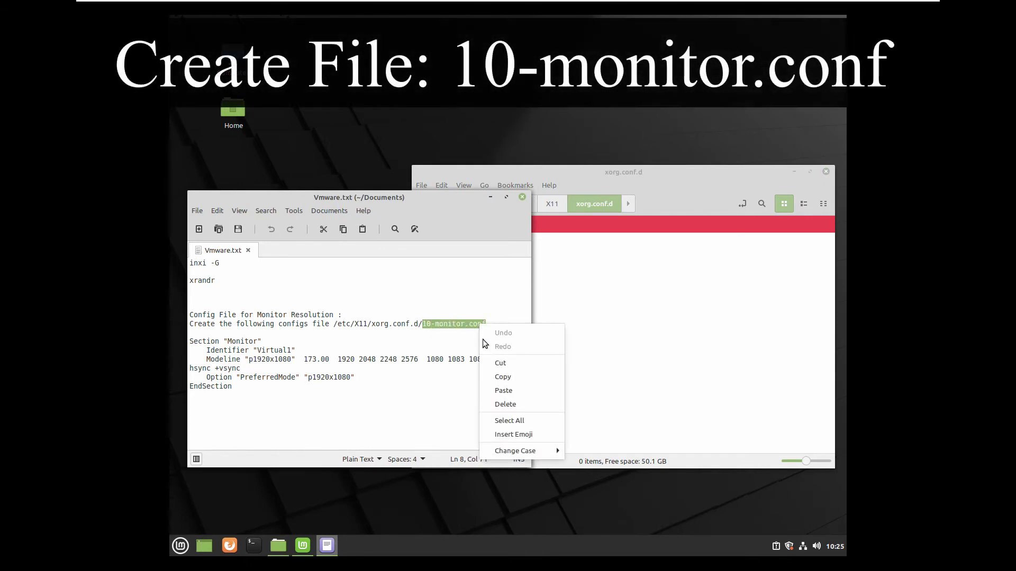
left_click(497, 377)
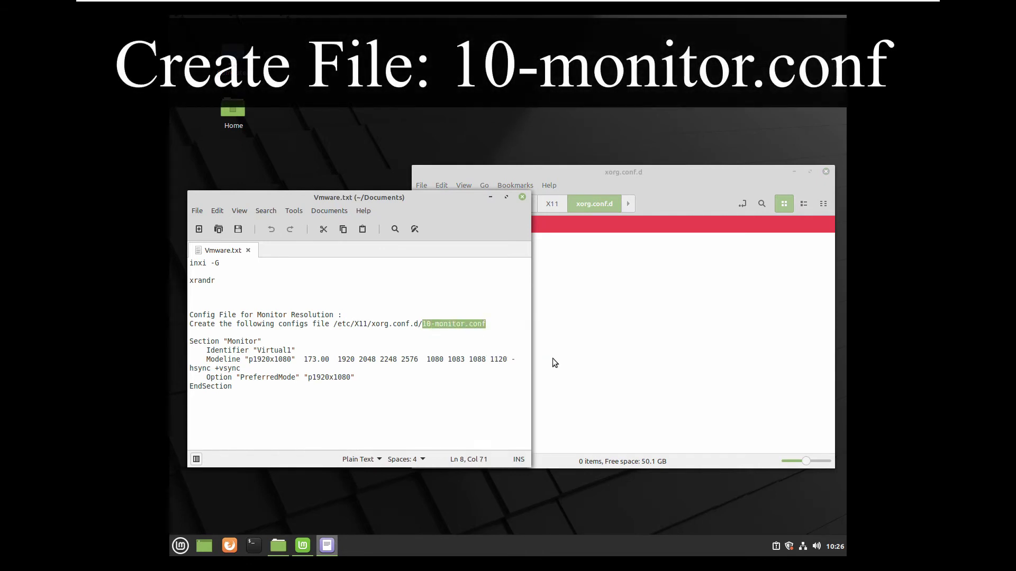
Step: Create an empty document named 10-monitor.conf in xorg.conf.d and open it for editing
left_click(609, 290)
right_click(564, 261)
mouse_move(580, 286)
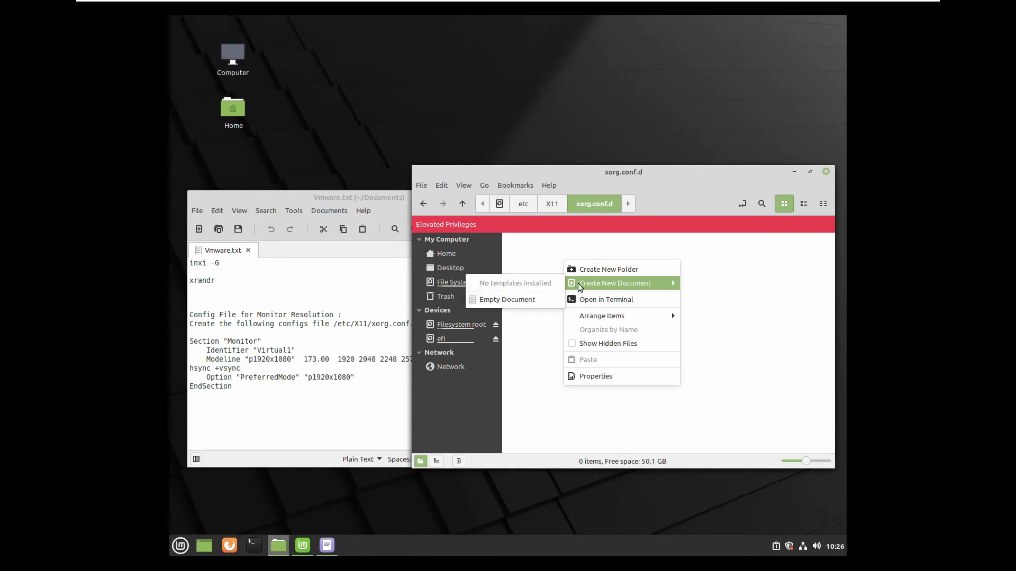
left_click(526, 299)
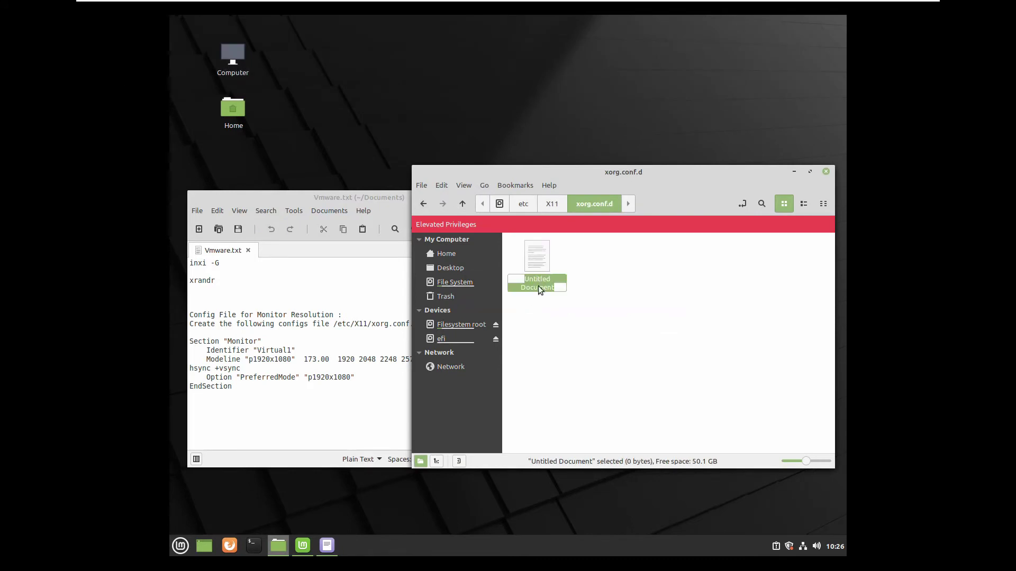
right_click(540, 289)
left_click(550, 324)
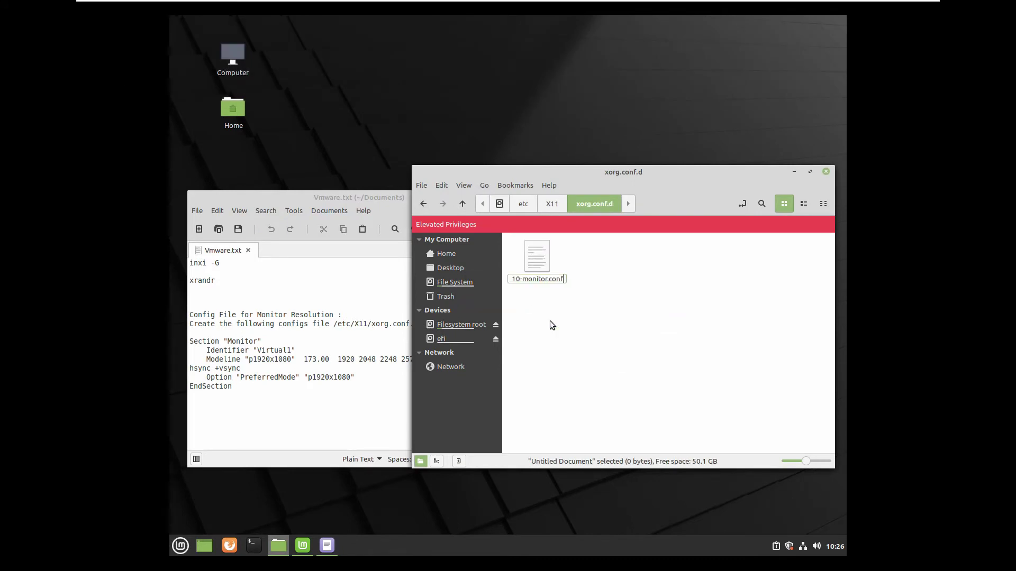
left_click(554, 316)
double_click(538, 256)
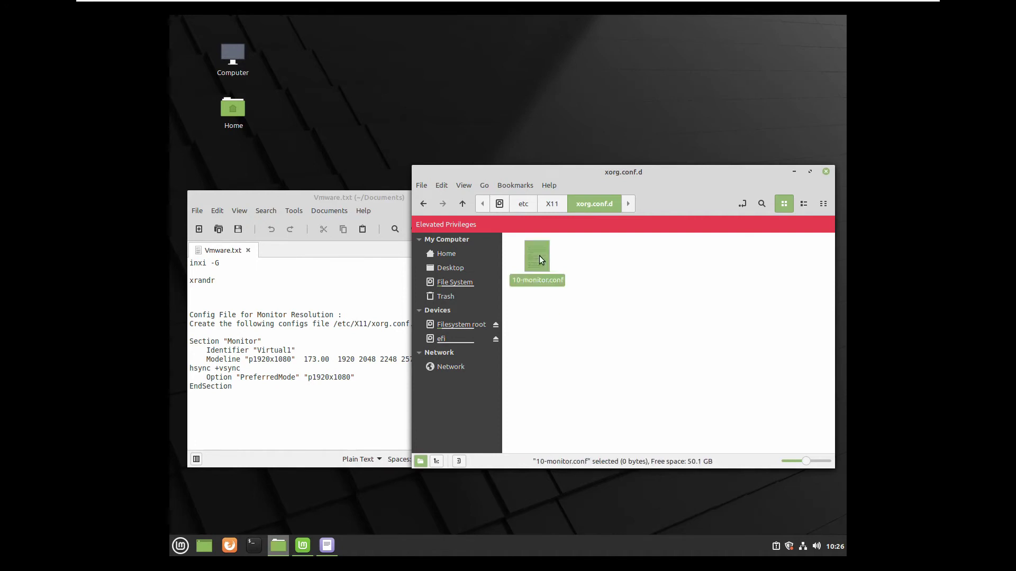
Step: Copy the Section "Monitor" block from Vmware.txt into 10-monitor.conf and save it
left_click_drag(488, 149, 617, 186)
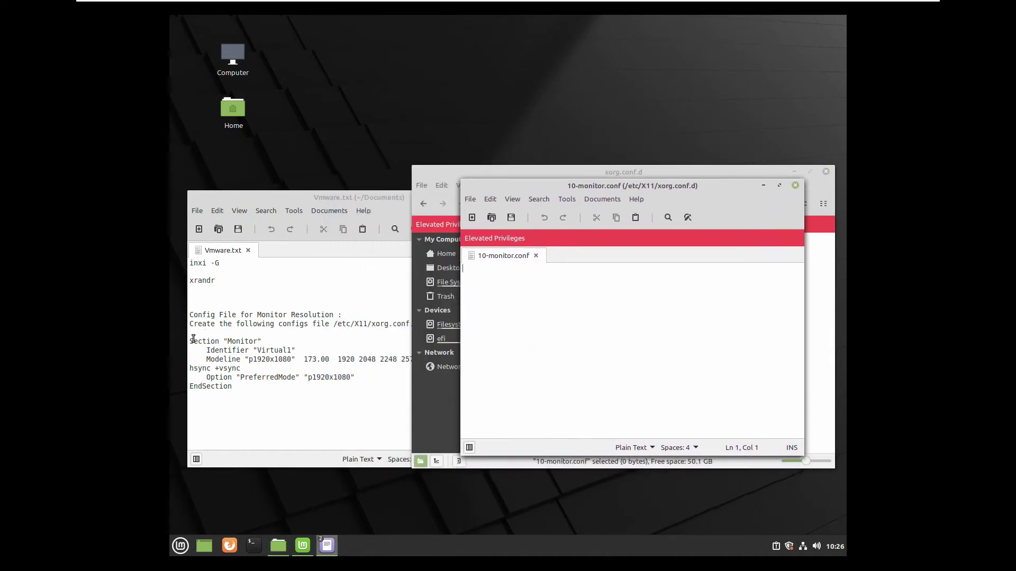
left_click_drag(191, 341, 221, 382)
right_click(233, 357)
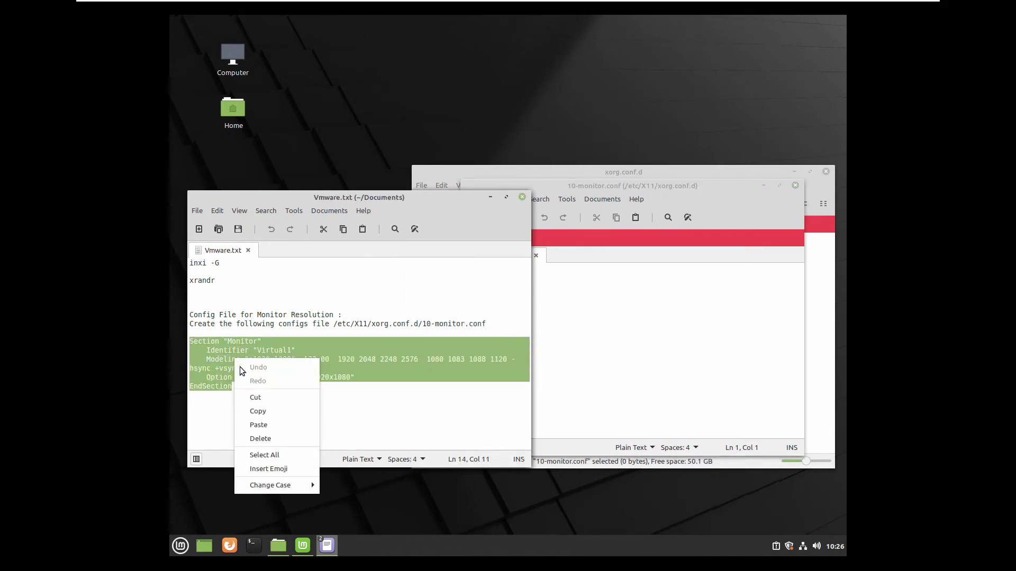
left_click(250, 412)
left_click(584, 349)
right_click(562, 323)
left_click(587, 386)
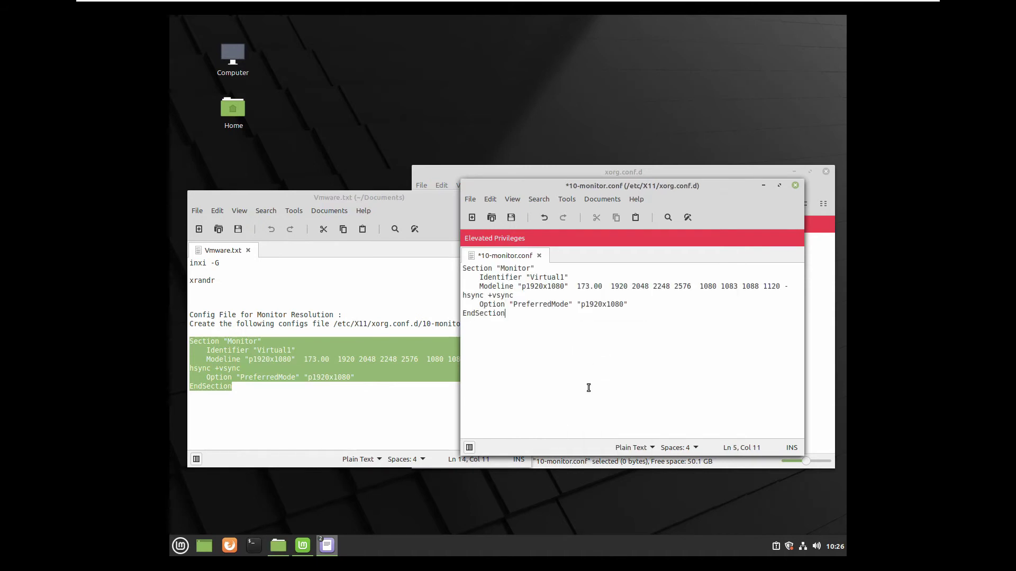
left_click(475, 200)
left_click(479, 251)
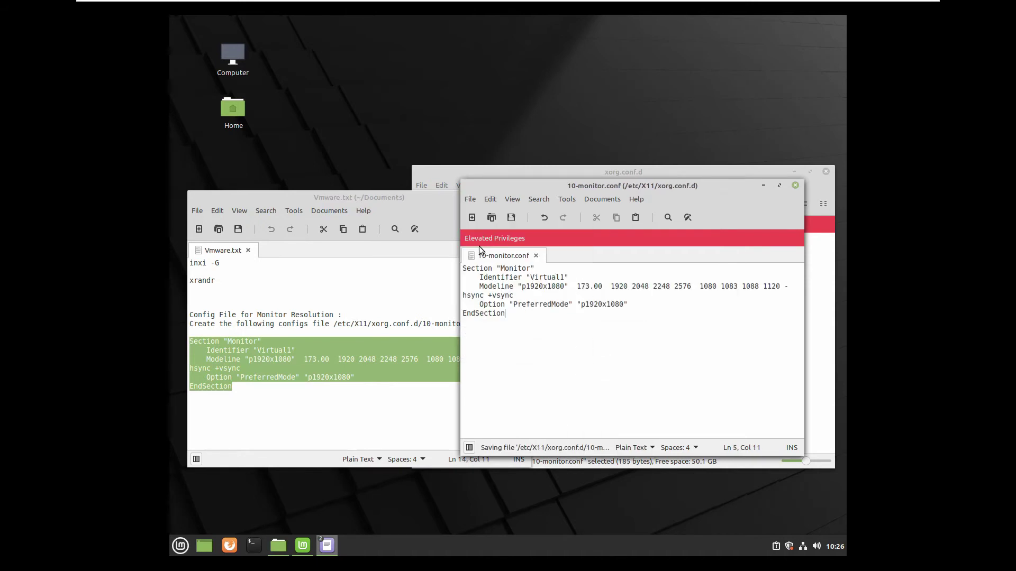
Step: Review the p1920x1080 mode name, Modeline timings and preferred mode, then close 10-monitor.conf
double_click(533, 287)
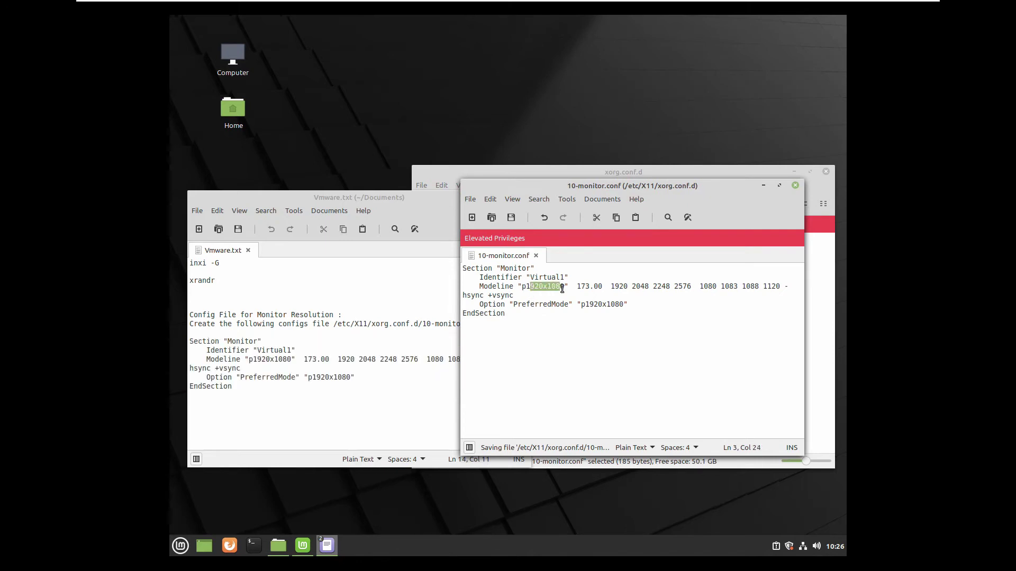
left_click(613, 286)
left_click_drag(630, 286, 757, 290)
left_click(630, 331)
left_click_drag(576, 305, 629, 306)
left_click(588, 336)
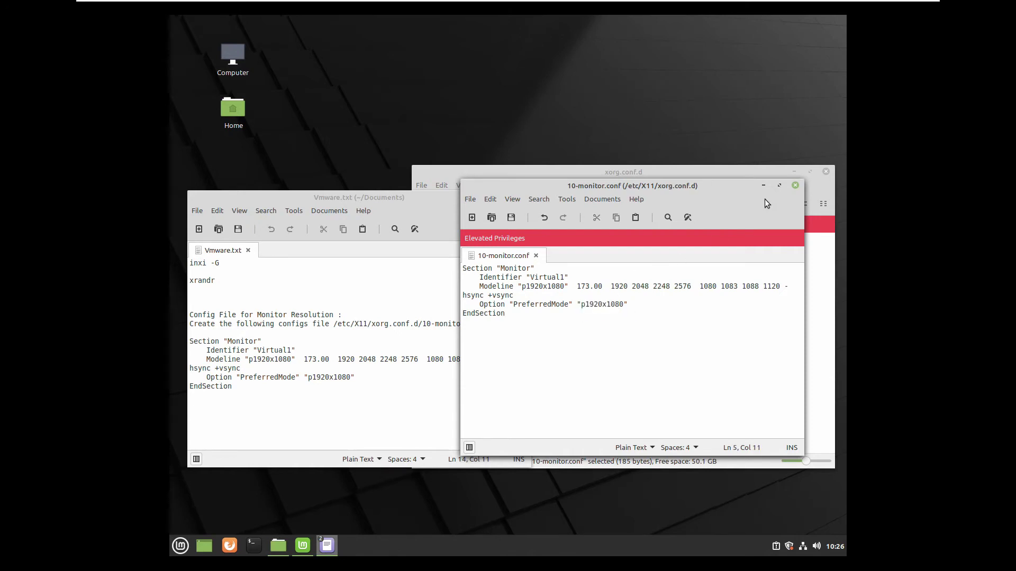
left_click(795, 185)
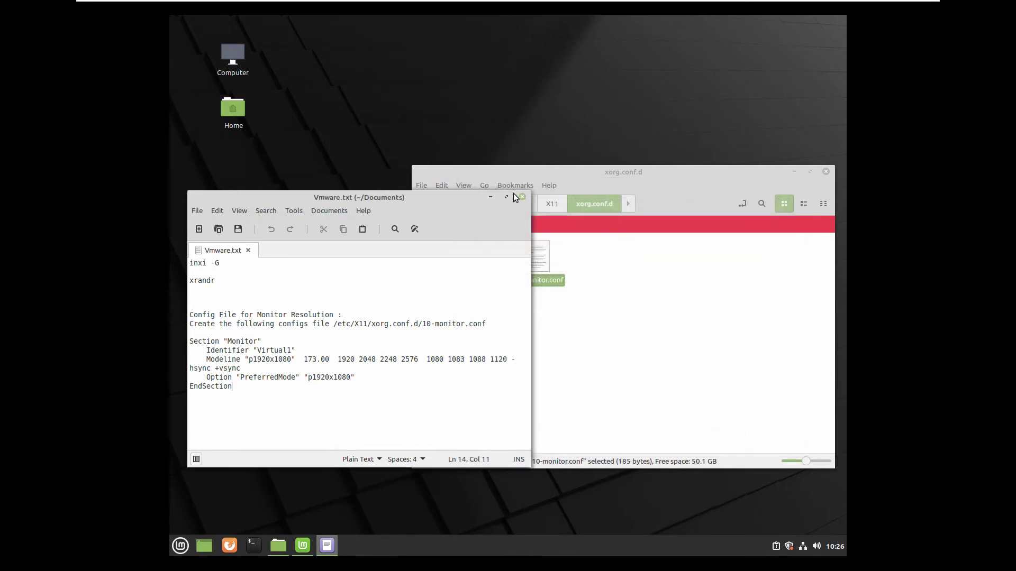
Step: Close Vmware.txt and the xorg.conf.d folder, restart the computer, then minimize Welcome
left_click(523, 199)
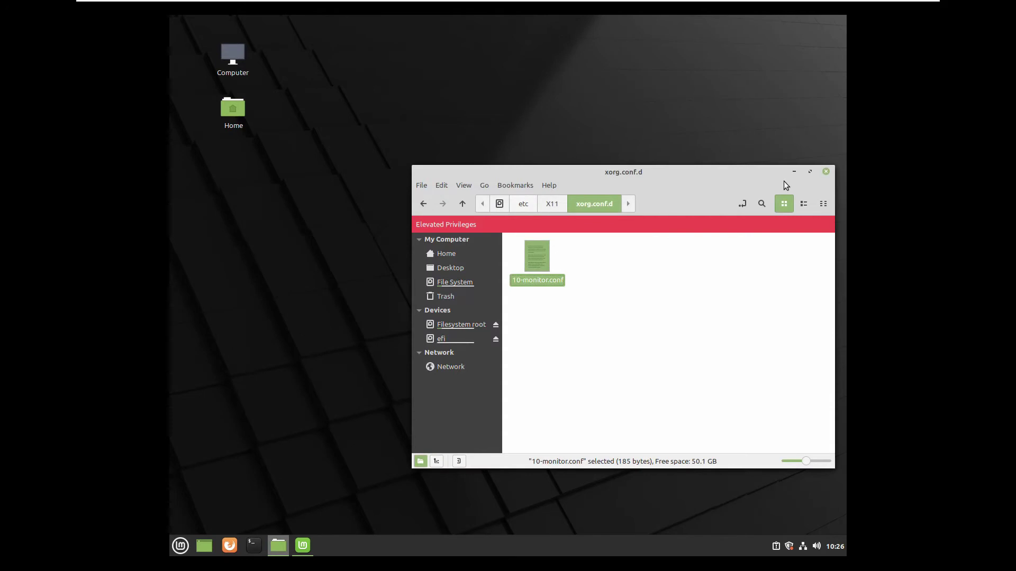
left_click(826, 173)
left_click(180, 546)
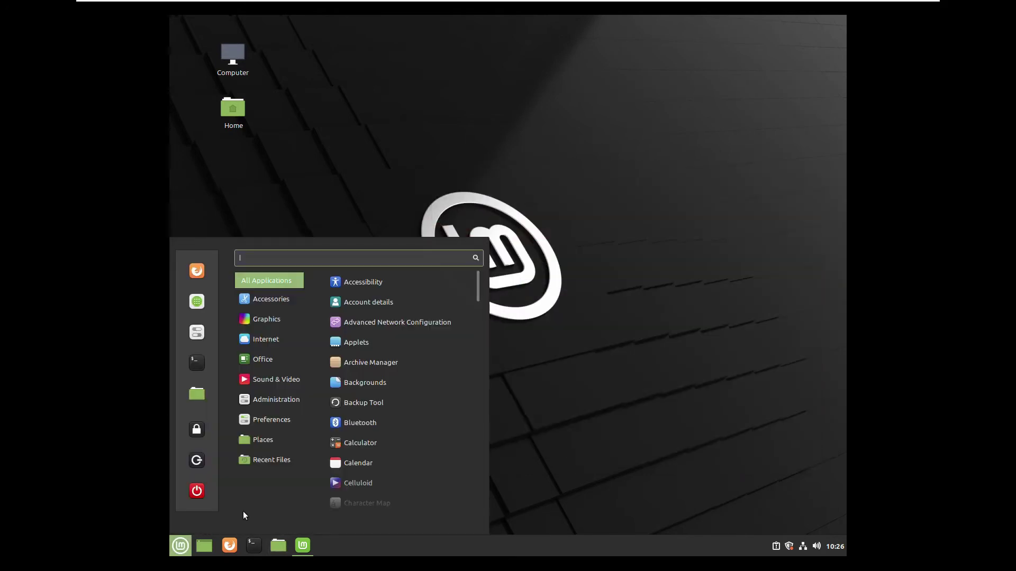
left_click(198, 485)
left_click(483, 301)
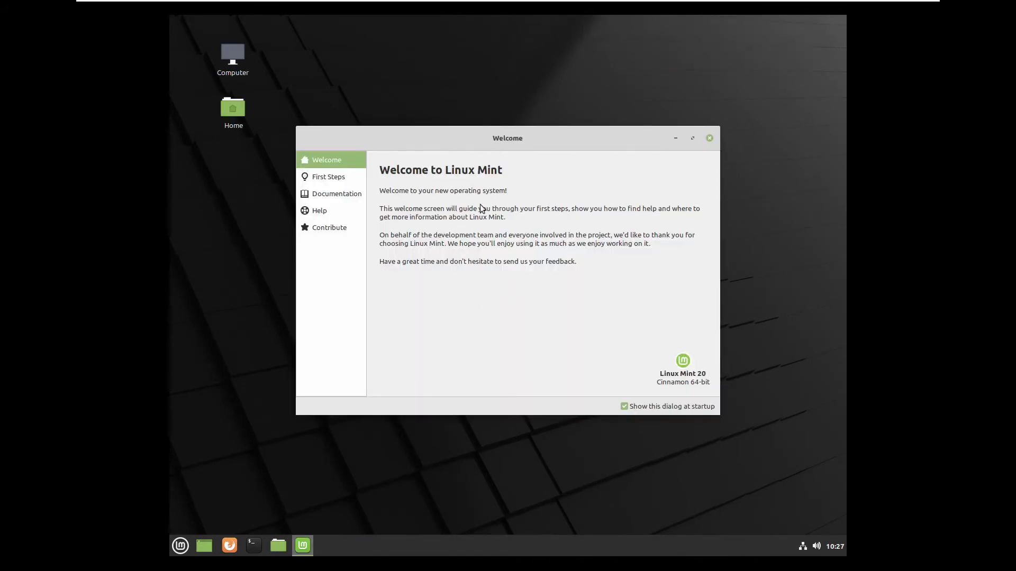
left_click(675, 138)
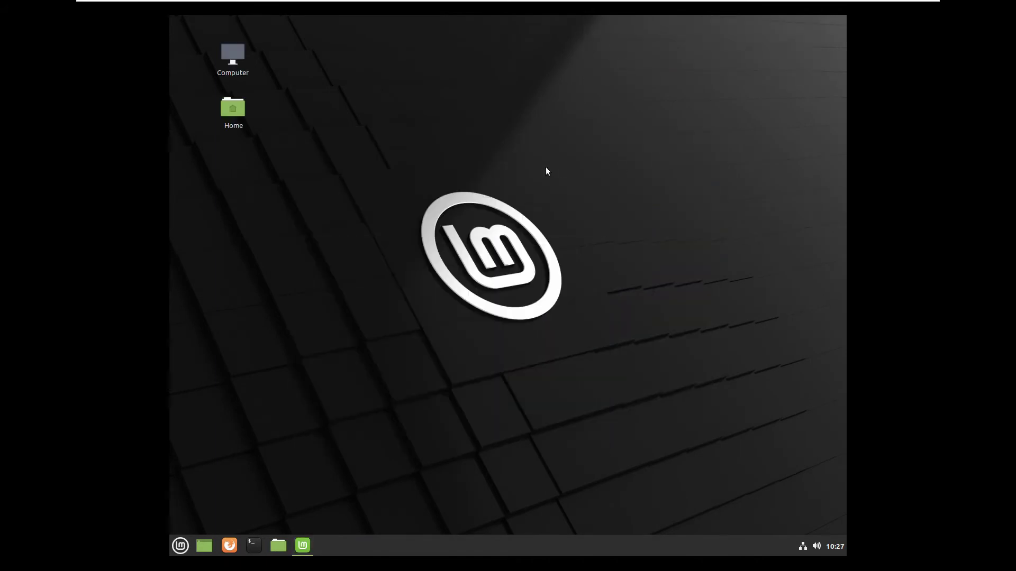
Step: Switch the screen to 1920 x 1080 (16:9) in Display settings, keep it, and restore Welcome
left_click(179, 544)
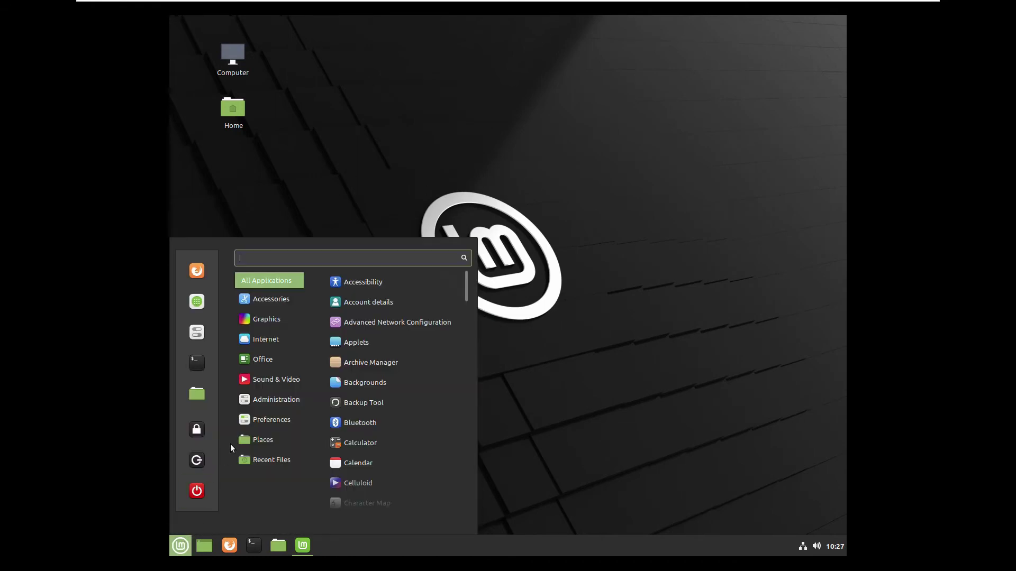
mouse_move(275, 400)
mouse_move(278, 418)
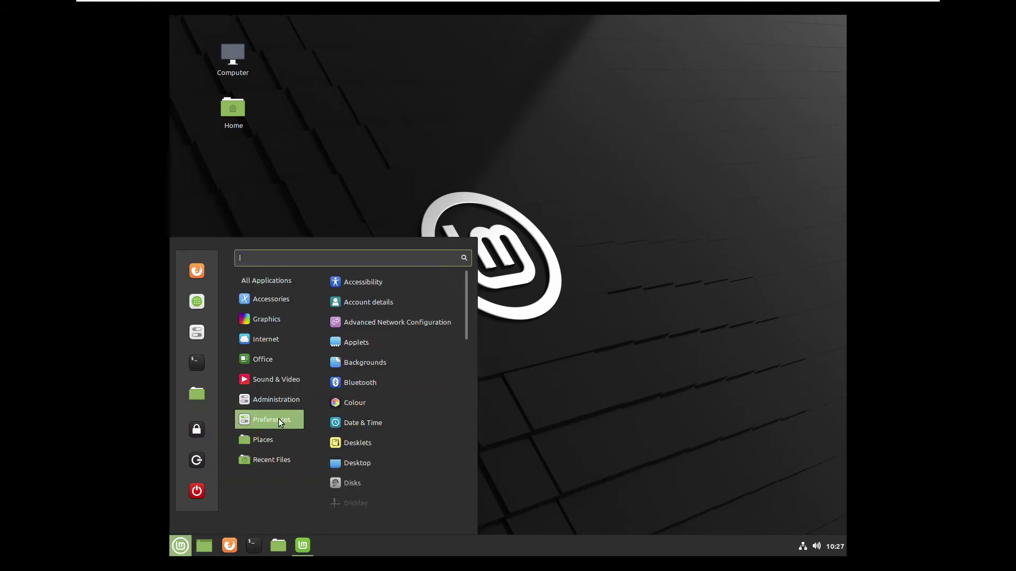
scroll(358, 421, "down", 2)
left_click(353, 426)
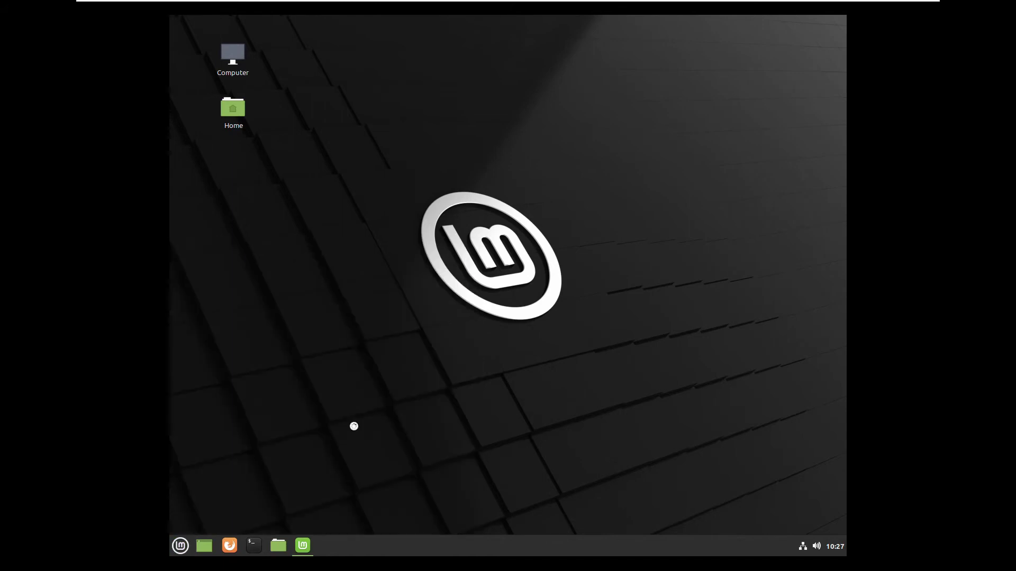
left_click(537, 303)
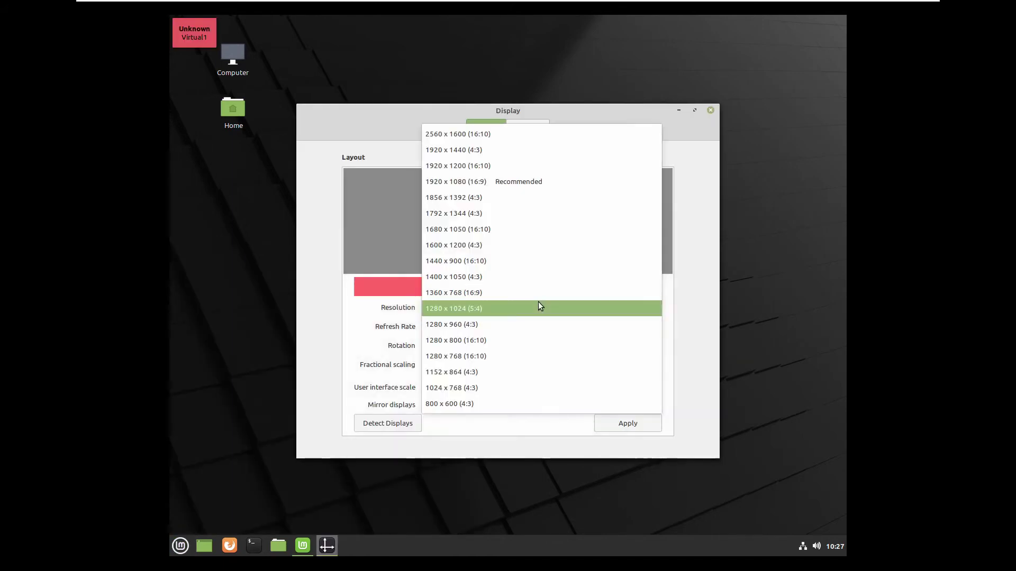
left_click(453, 181)
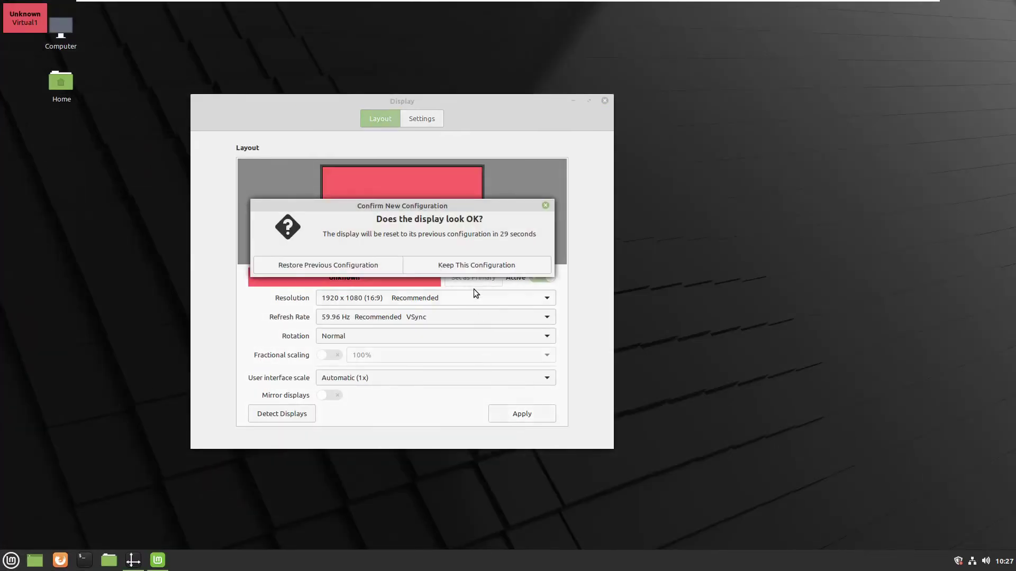
left_click(472, 268)
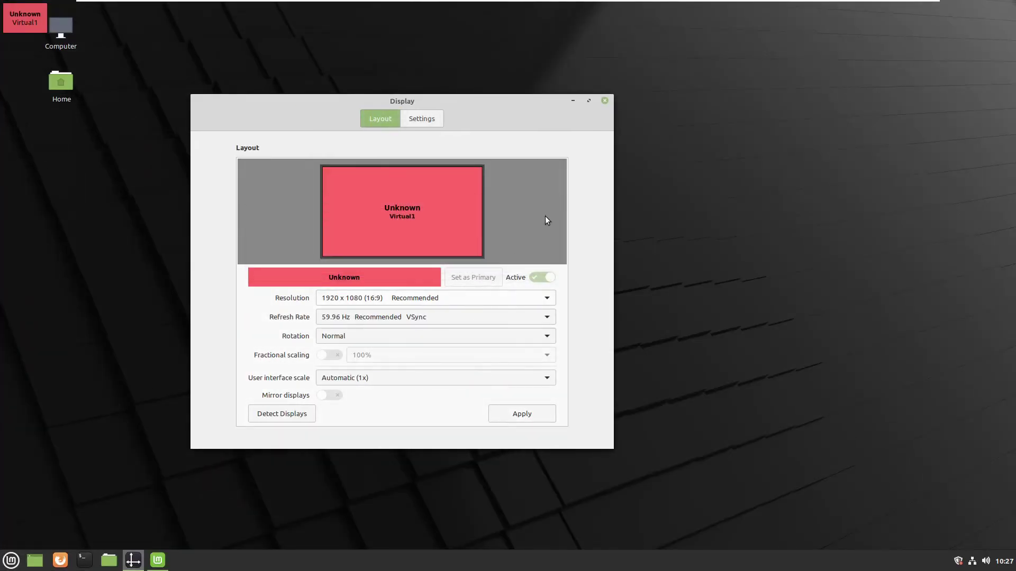
left_click(605, 100)
left_click(133, 560)
Step: Show the Welcome screen's First Steps page and scroll down to System Snapshots
left_click_drag(528, 129, 588, 128)
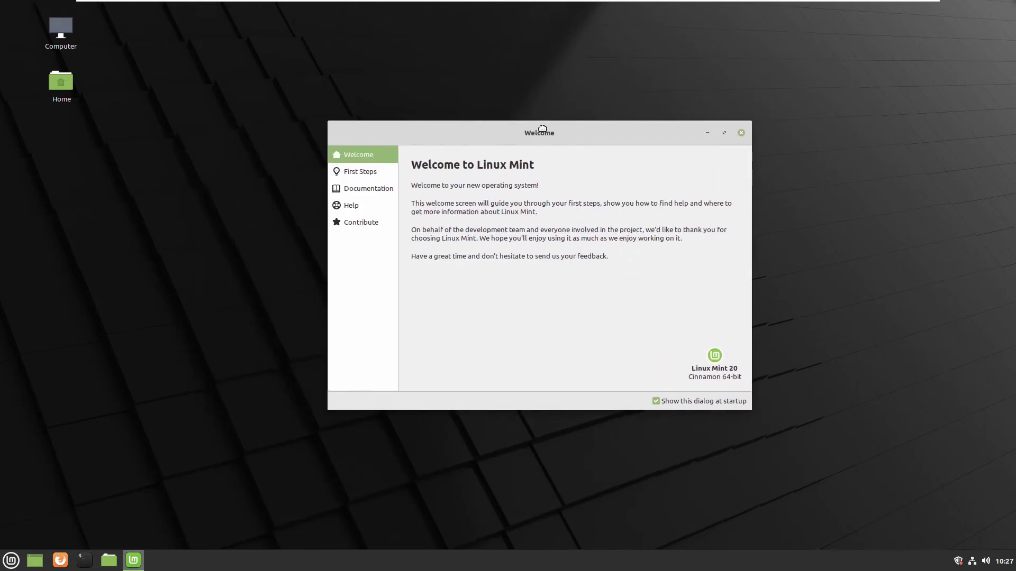
left_click(341, 172)
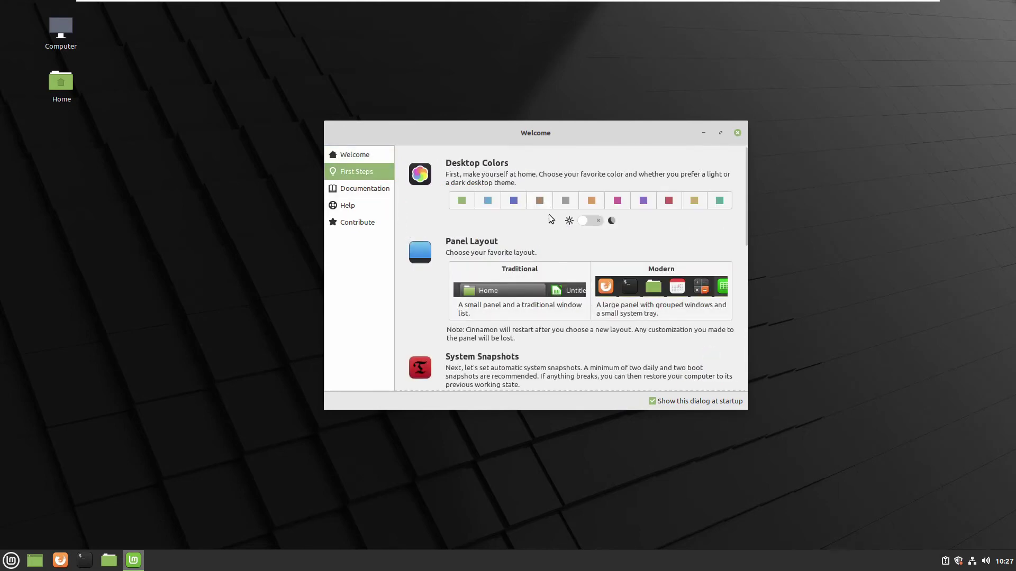
scroll(550, 225, "down", 3)
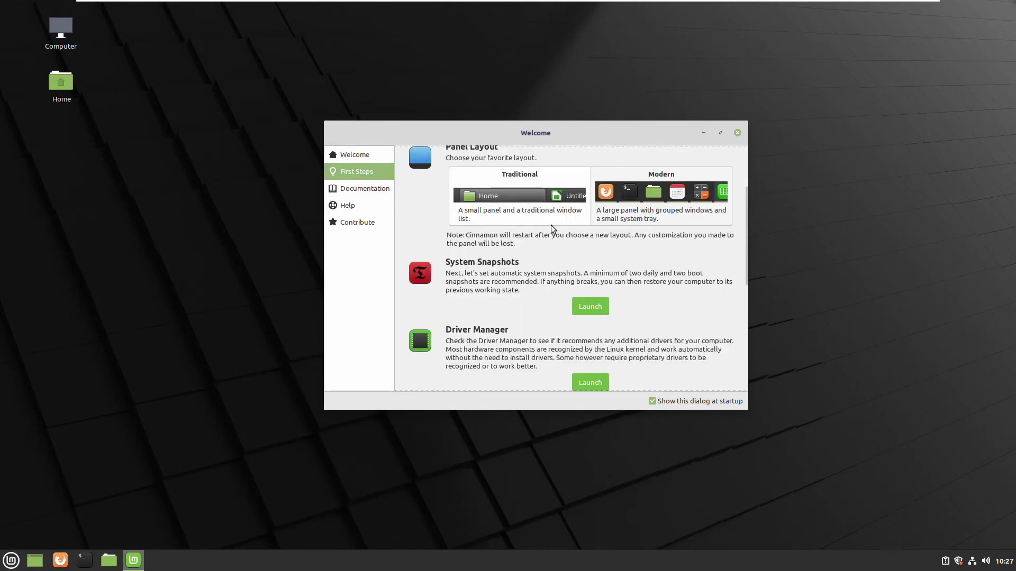
scroll(554, 259, "down", 1)
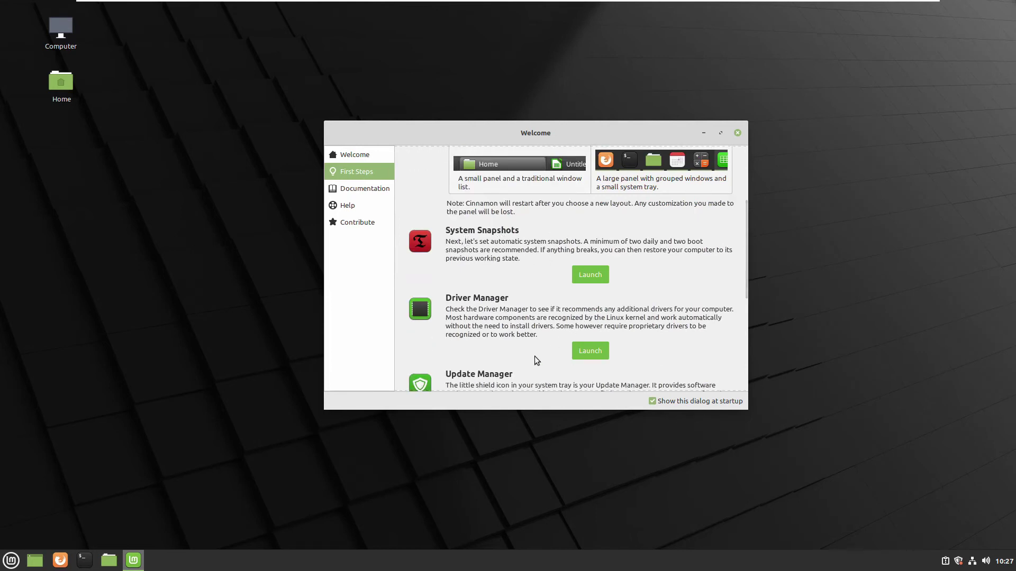
Step: Launch Timeshift from System Snapshots, authenticate, and keep the RSYNC snapshot type
left_click(582, 274)
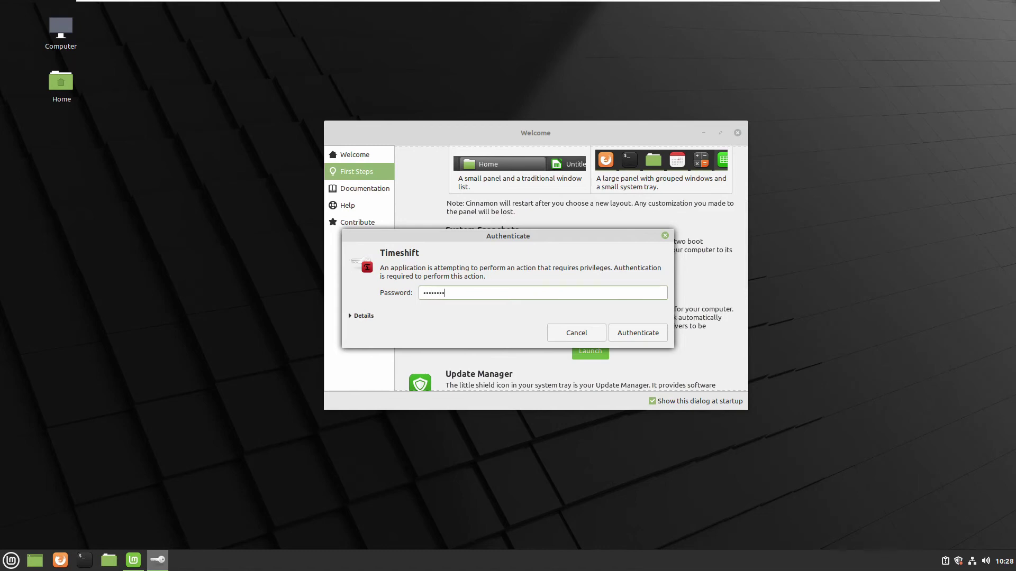
left_click(638, 333)
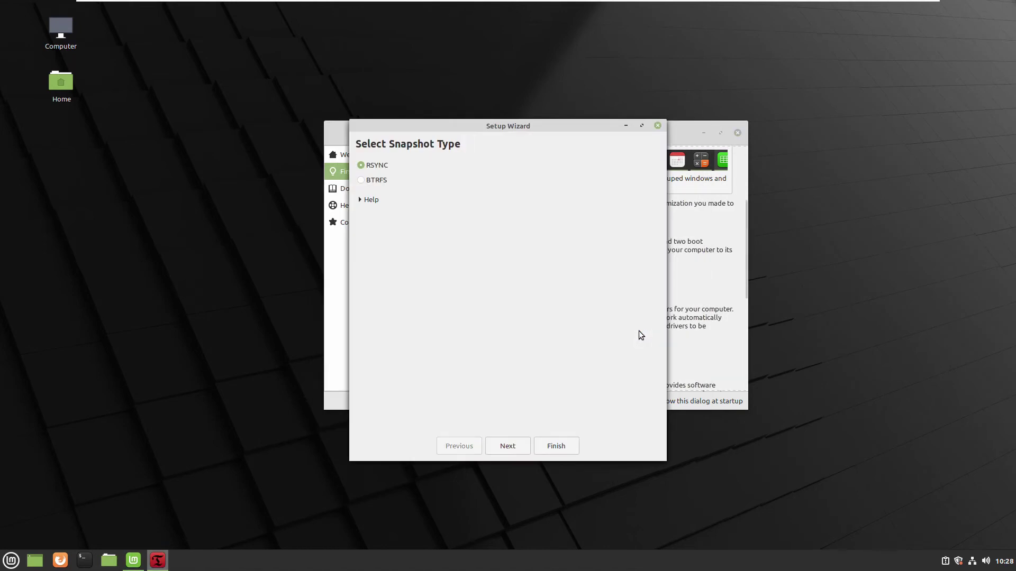
left_click(513, 449)
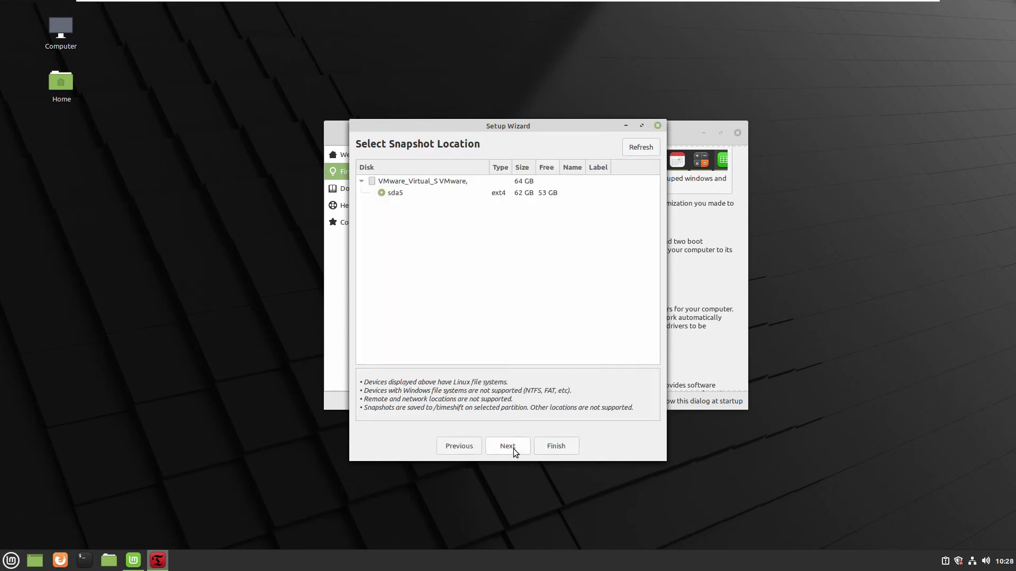
Step: Use sda5 as snapshot location, no schedule, exclude home files, and finish the wizard
left_click(392, 195)
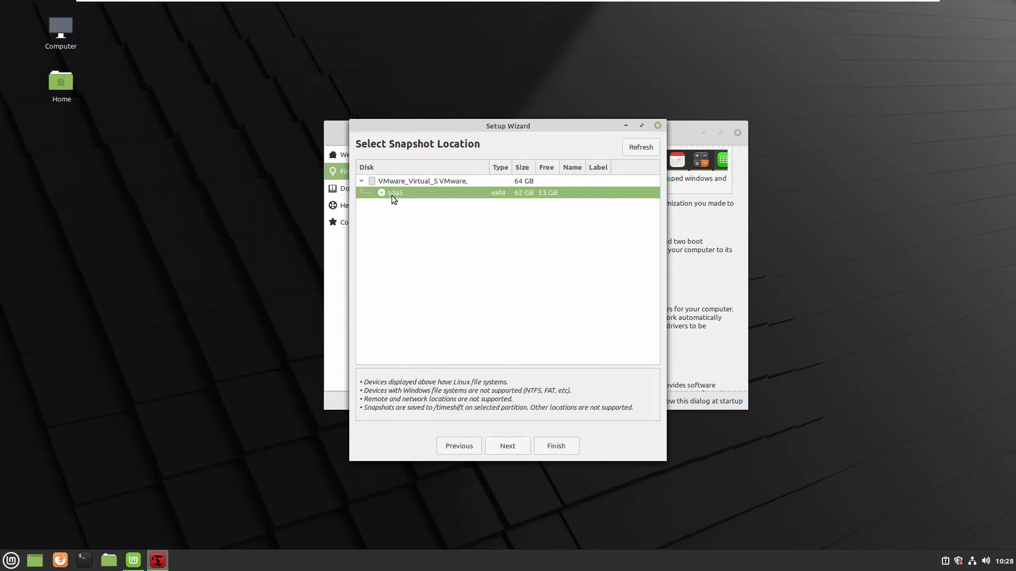
left_click(507, 447)
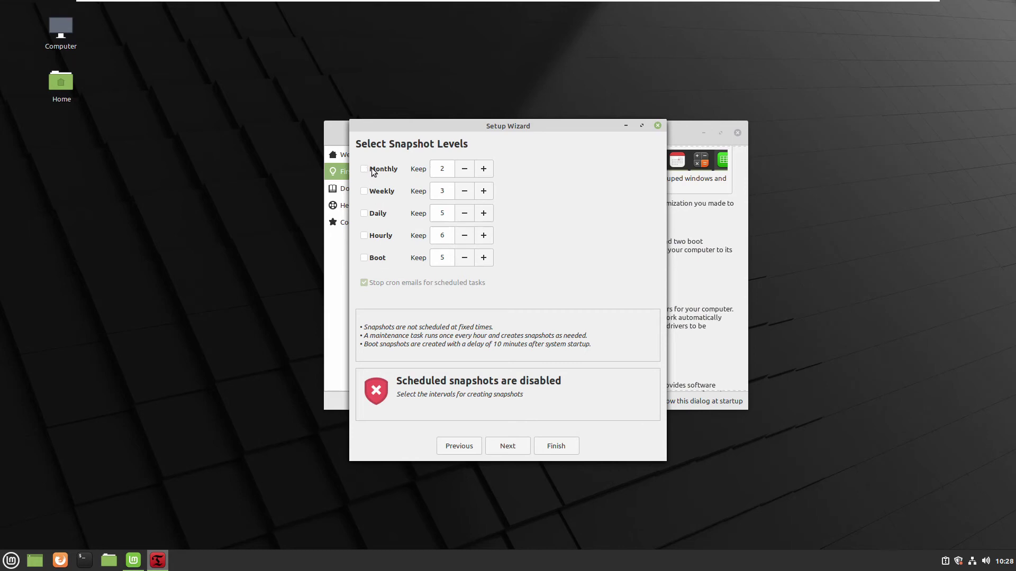
left_click(515, 446)
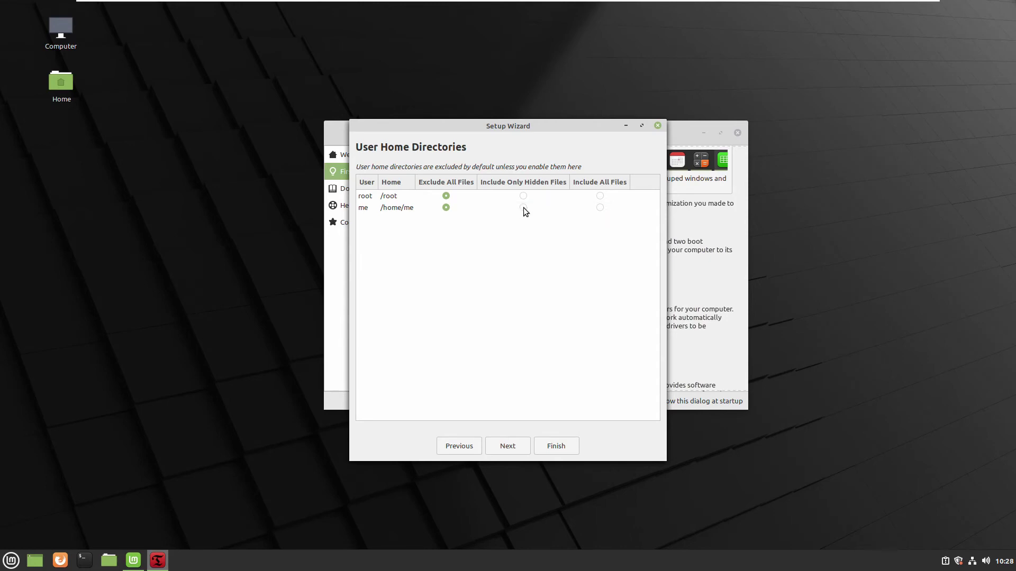
left_click(599, 210)
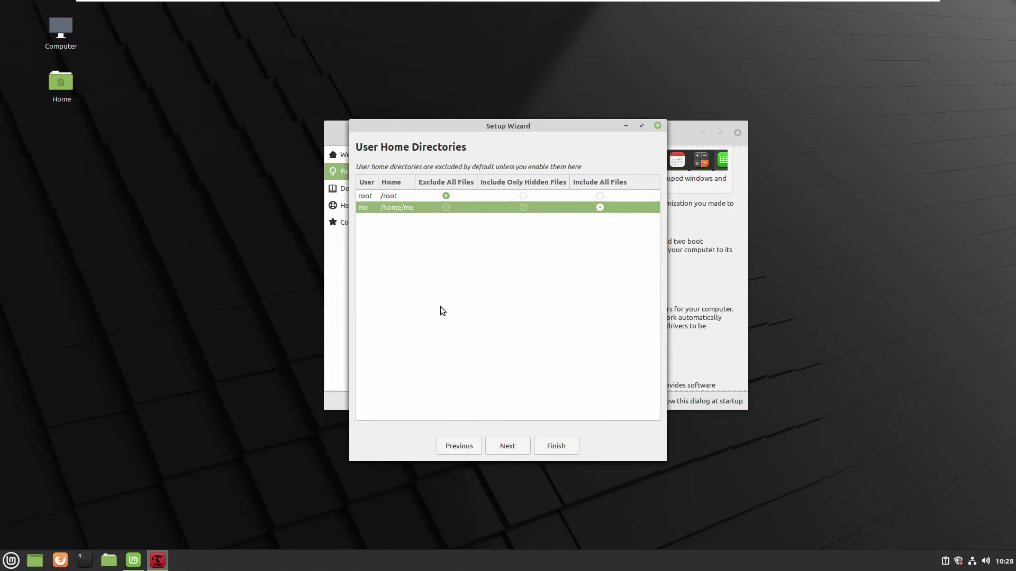
left_click(446, 207)
left_click(517, 449)
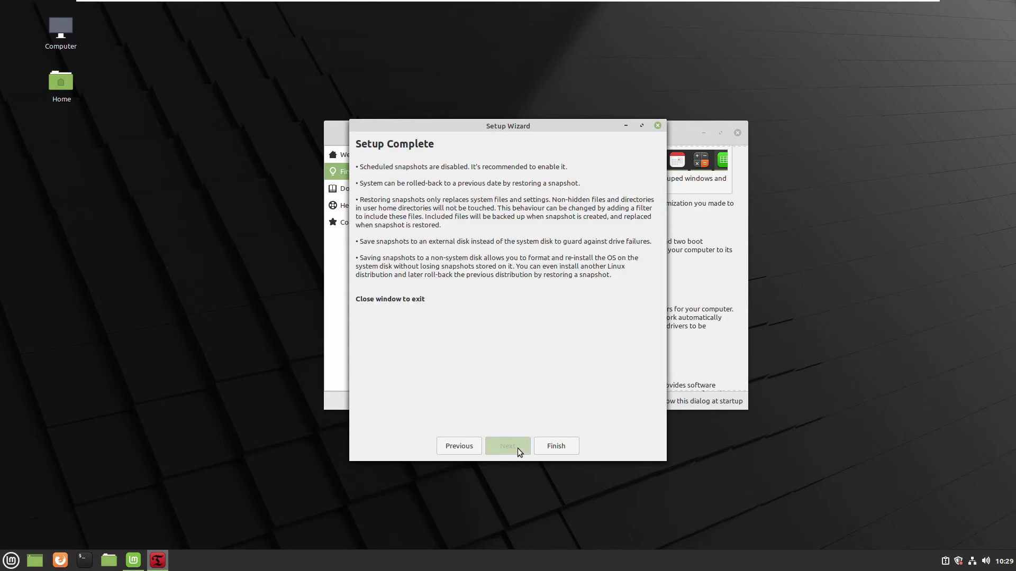
left_click(556, 446)
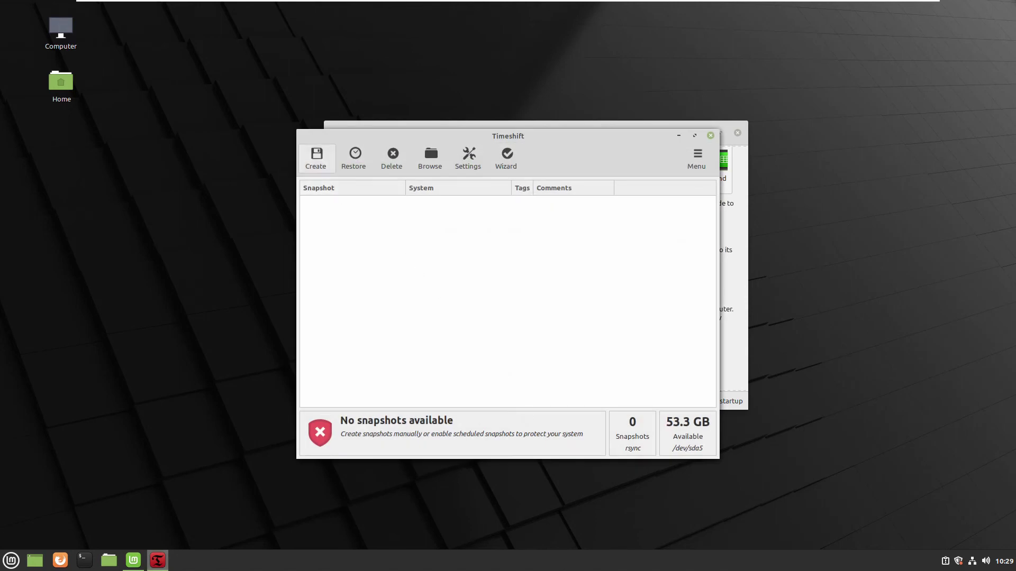
Step: Create an rsync snapshot of LinuxMint 20 (ulyana) on /dev/sda5
left_click(316, 157)
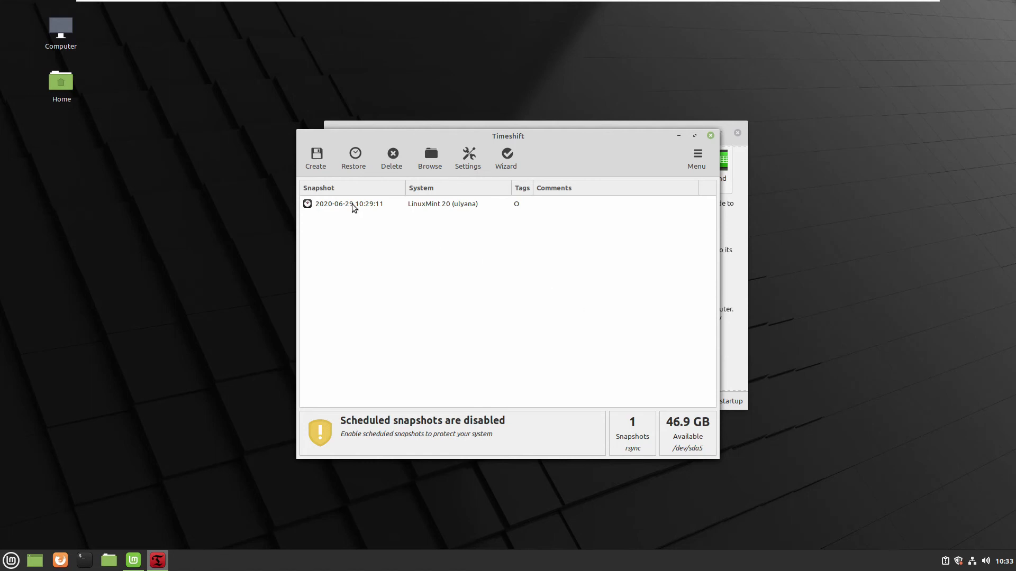
Step: Close Timeshift and launch Driver Manager, authenticating with the account password
left_click(711, 136)
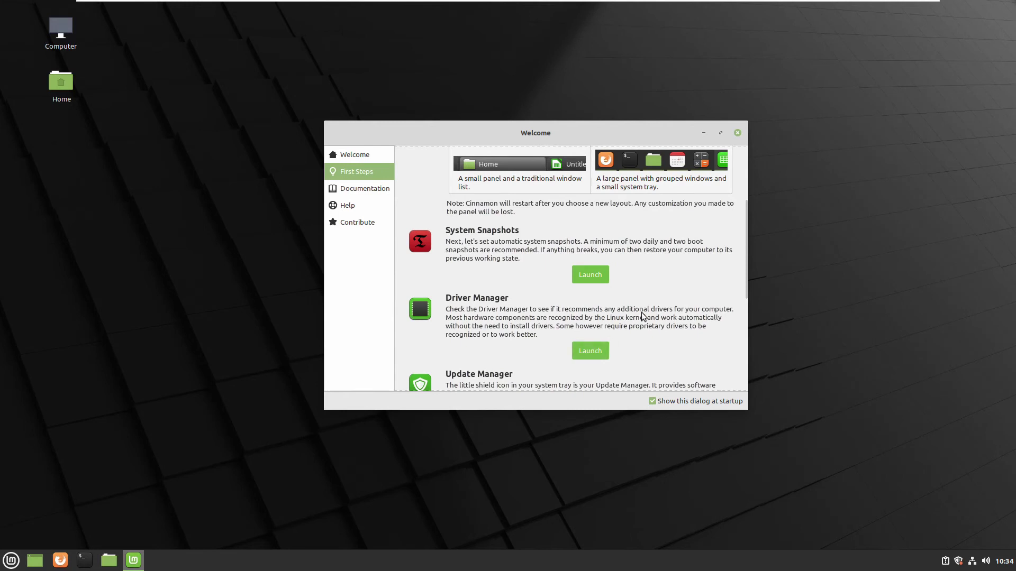
left_click(591, 351)
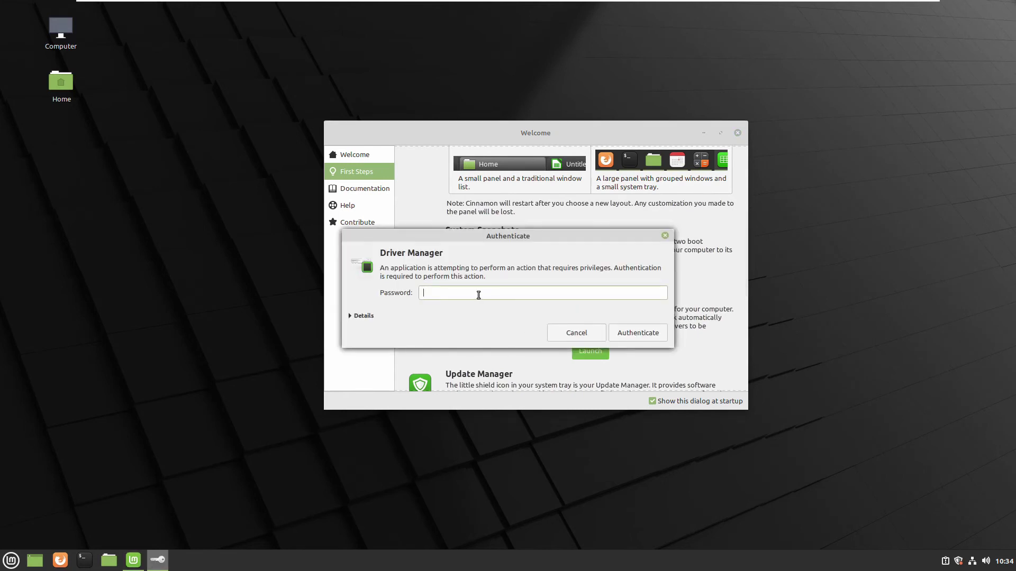
type("********")
left_click(641, 333)
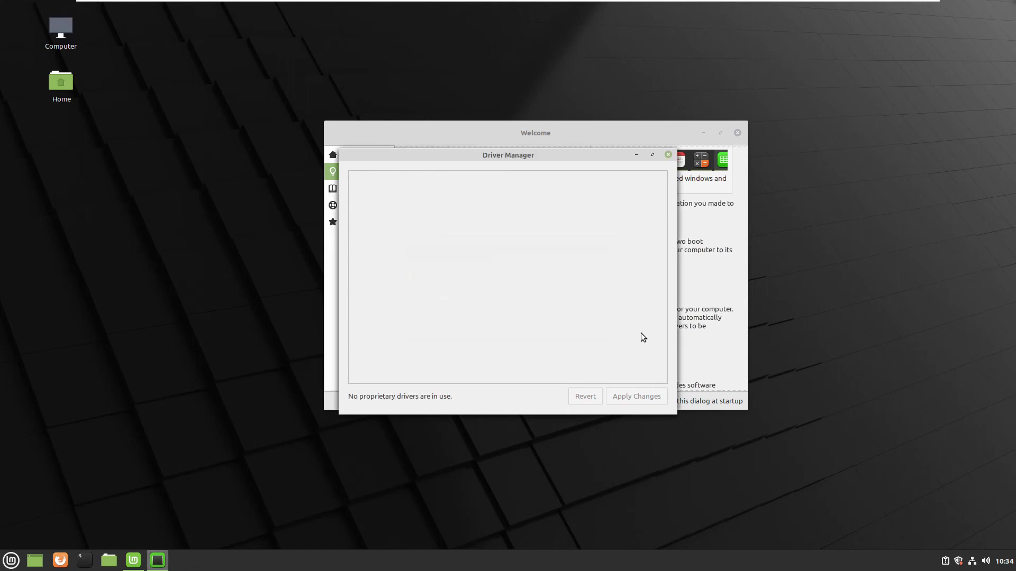
Step: Close Driver Manager and open Update Manager, dismissing its introduction
left_click(667, 154)
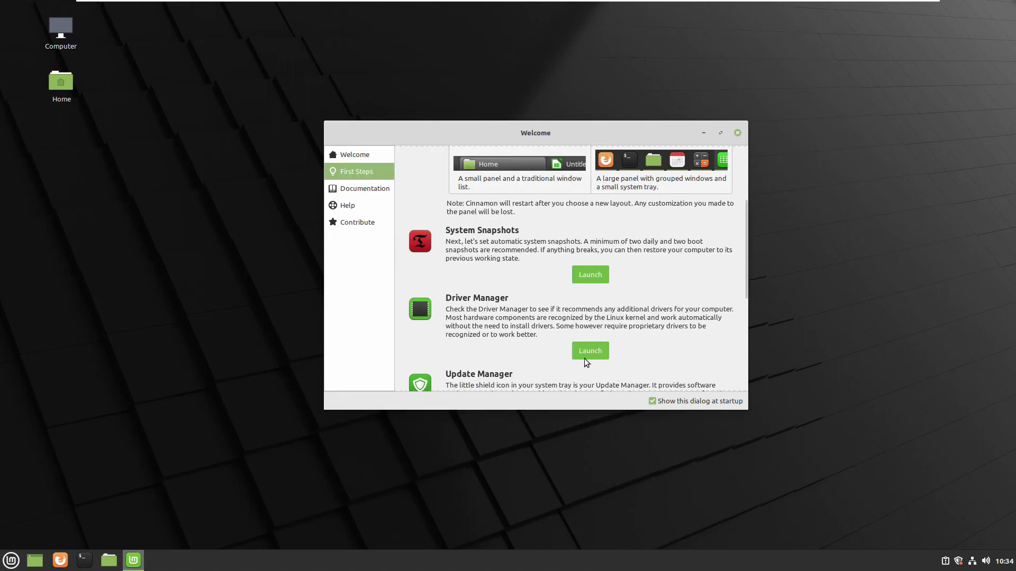
scroll(545, 320, "down", 5)
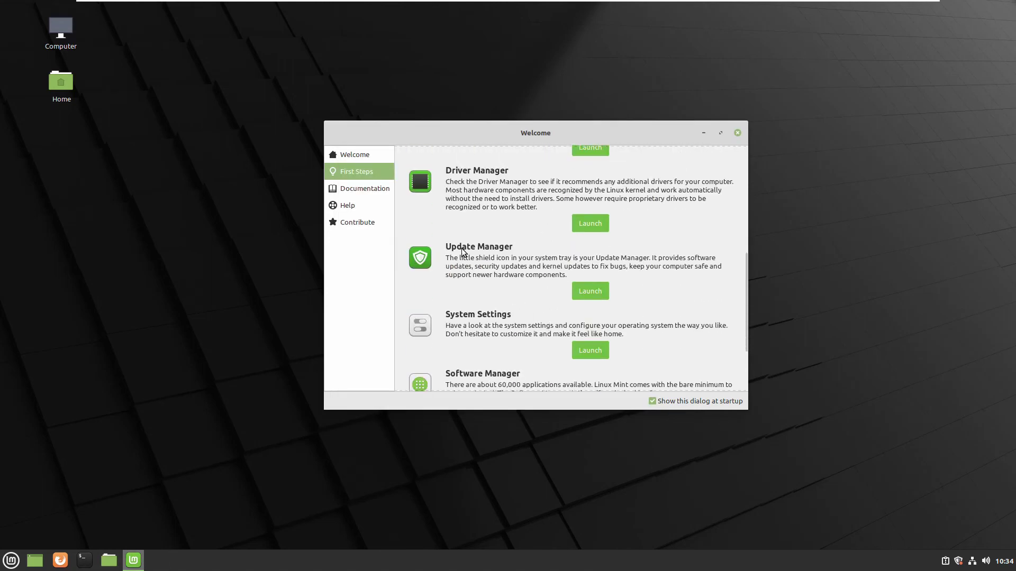
left_click(592, 290)
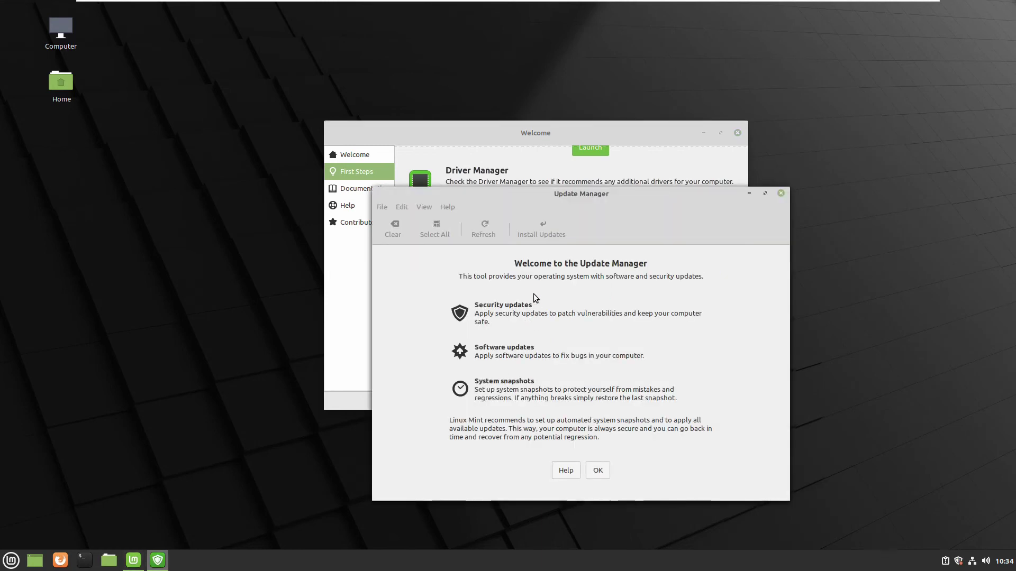
left_click(597, 471)
left_click_drag(572, 195, 557, 128)
Step: Install all updates including the extra kernel packages, then decline the local mirror
left_click(527, 163)
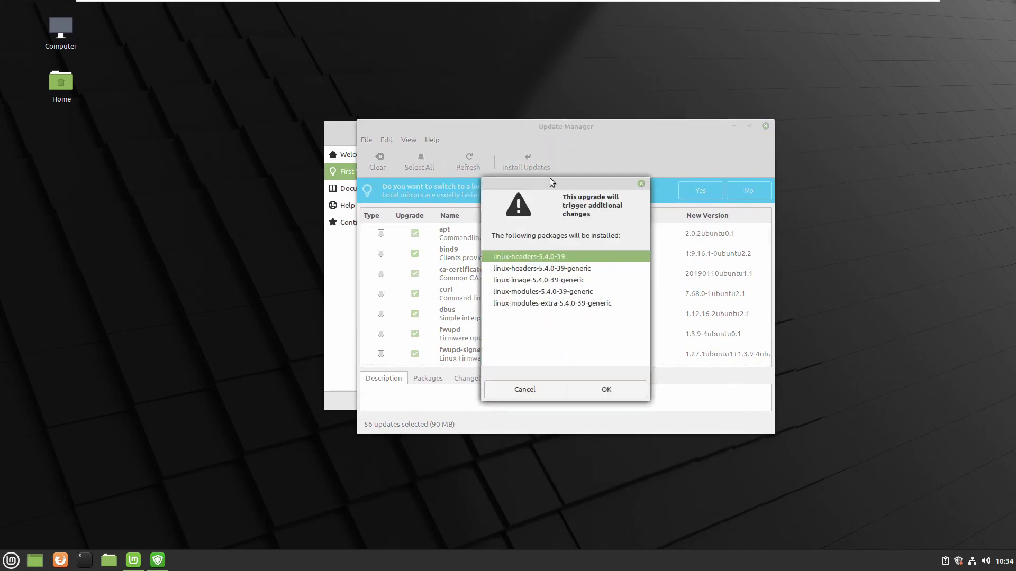
left_click(607, 389)
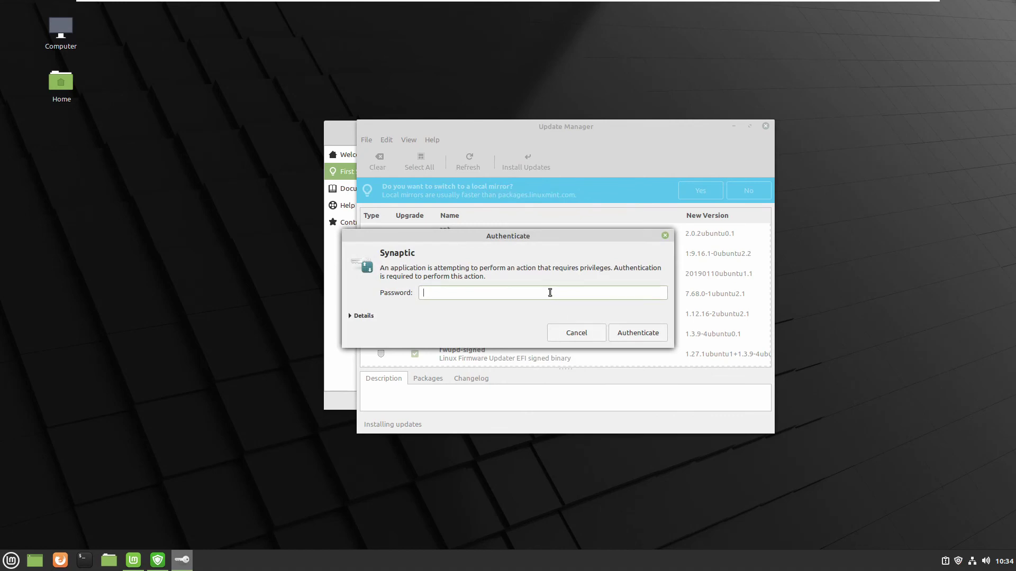
type("••••••••")
left_click(646, 337)
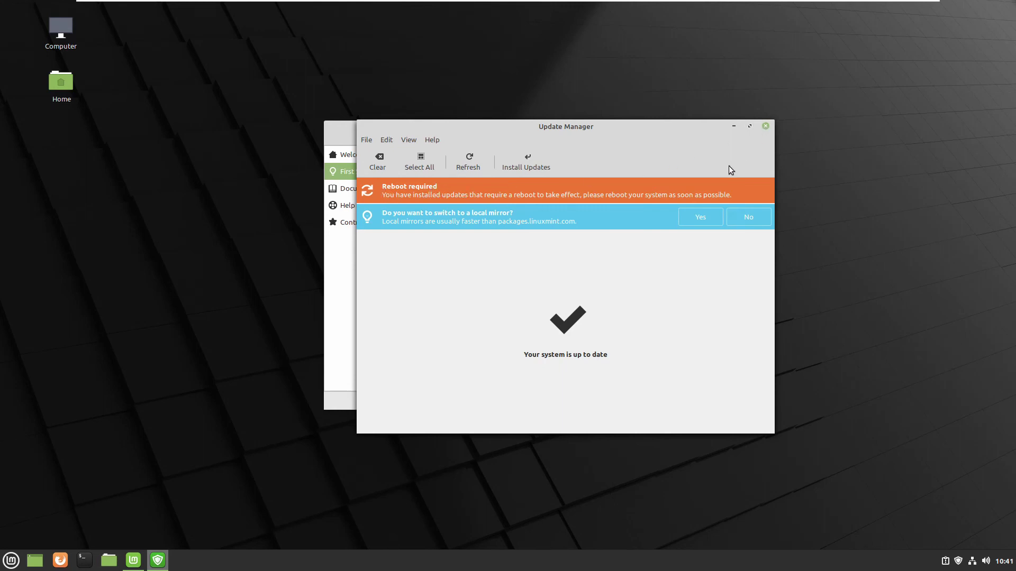
left_click(752, 218)
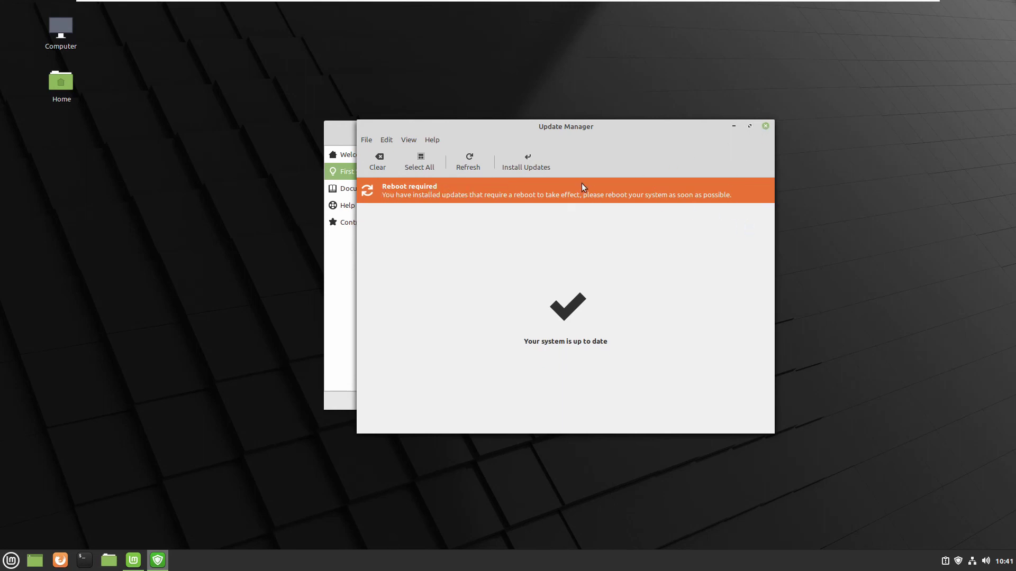
Step: Close Update Manager and Welcome, then restart the computer
left_click(765, 126)
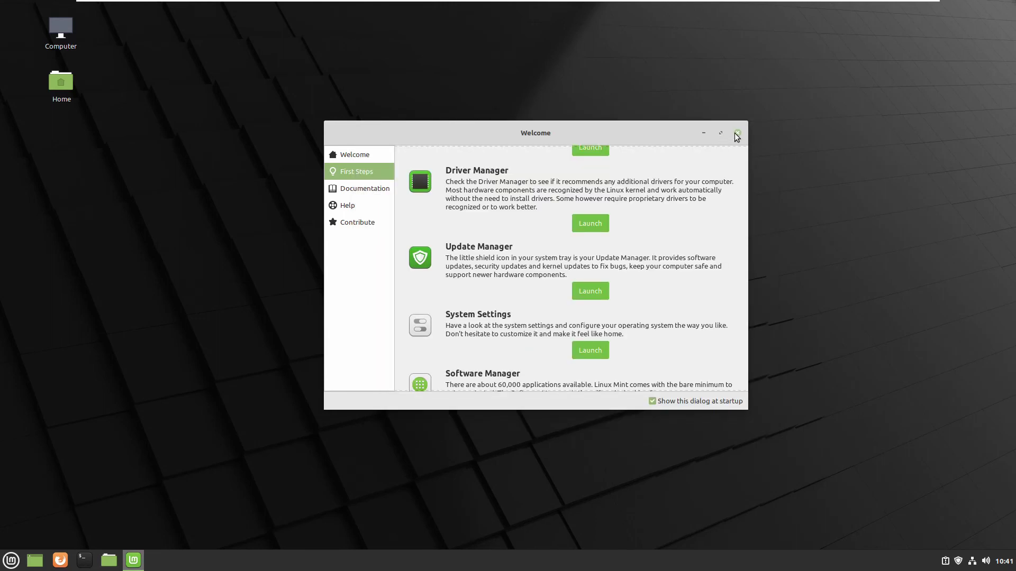
left_click(737, 134)
left_click(11, 562)
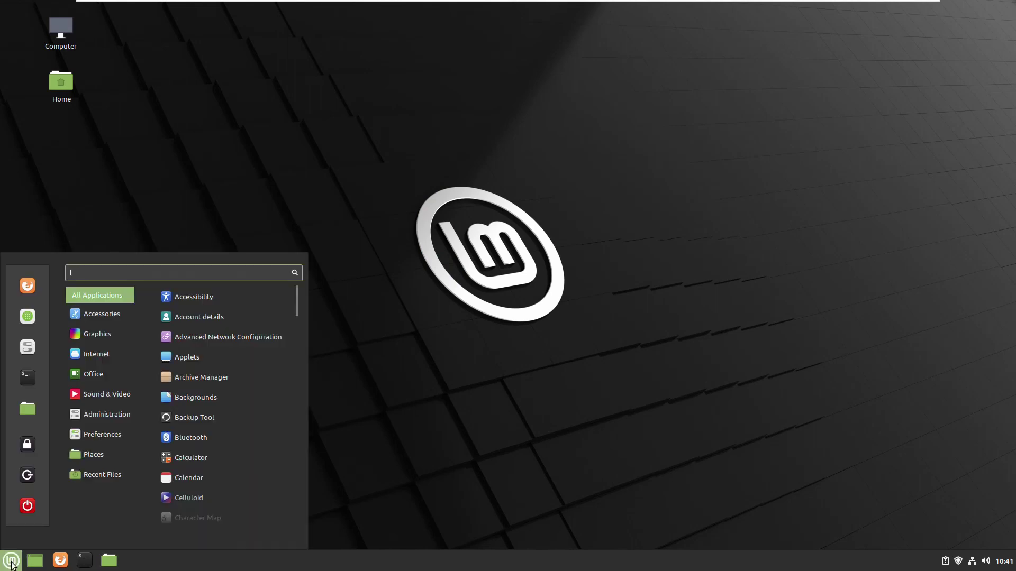
left_click(28, 506)
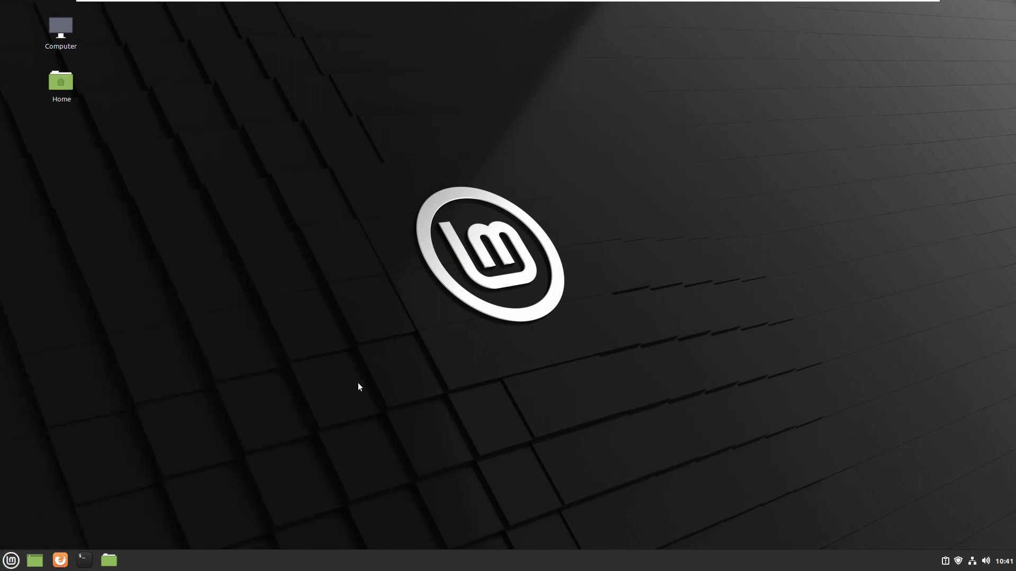
left_click(488, 302)
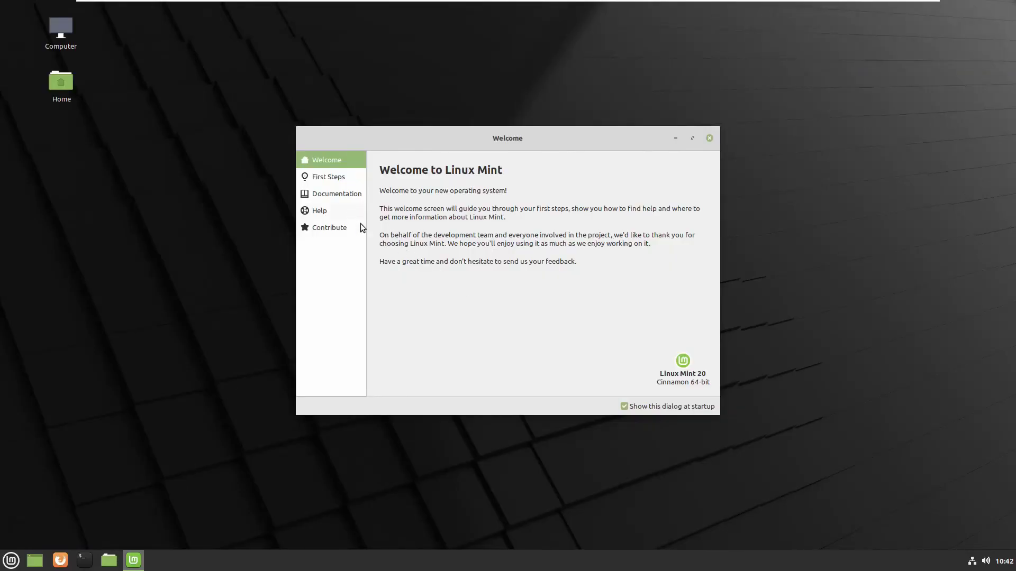
Step: Open Welcome's First Steps page and scroll down to System Settings
left_click(332, 181)
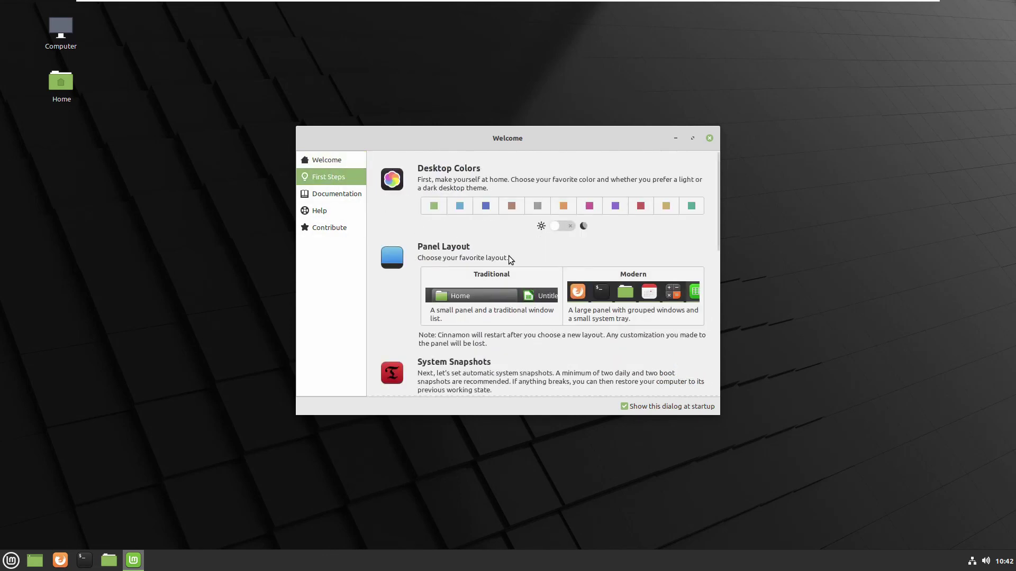
scroll(509, 255, "down", 5)
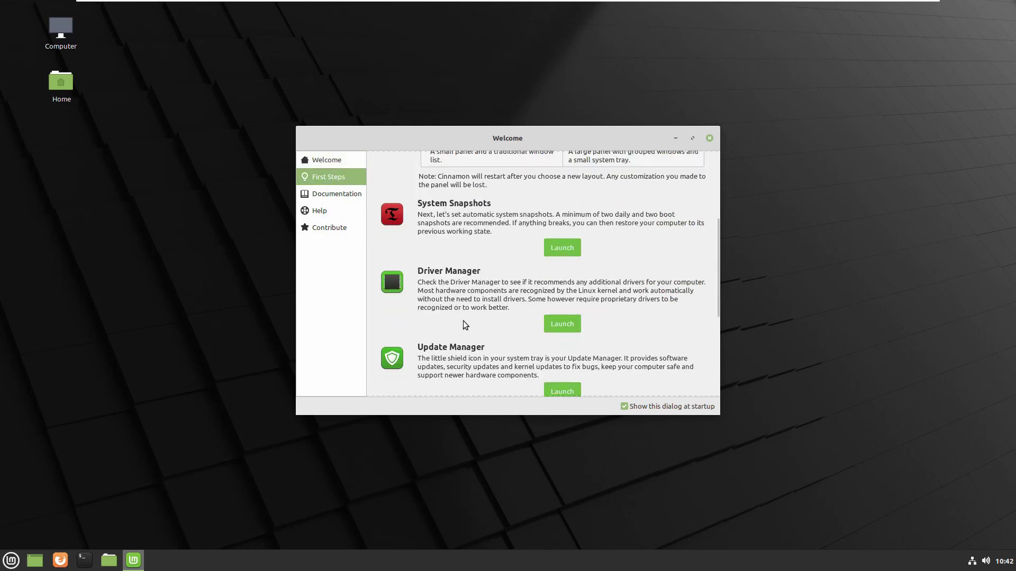
scroll(463, 321, "down", 2)
scroll(492, 328, "down", 2)
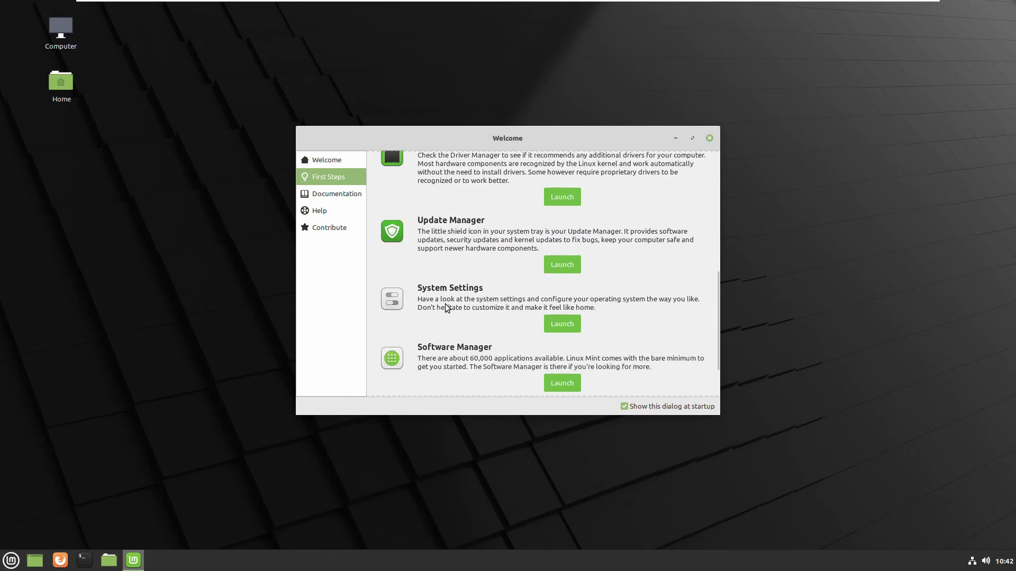
Step: Review System Settings' Preferences, Hardware and Administration tools, then close it
left_click(562, 325)
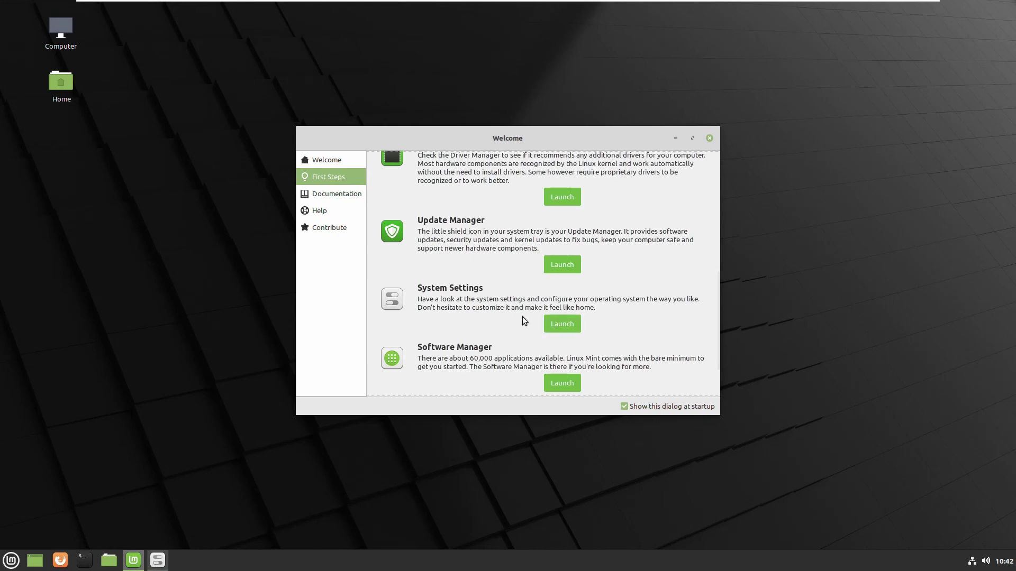
scroll(590, 293, "down", 5)
scroll(591, 297, "down", 1)
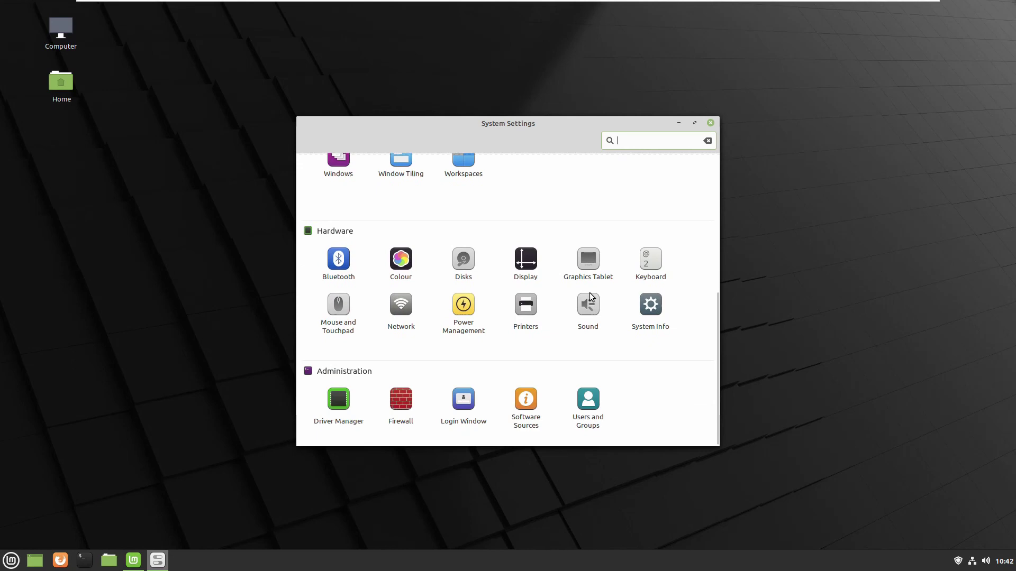
left_click(711, 125)
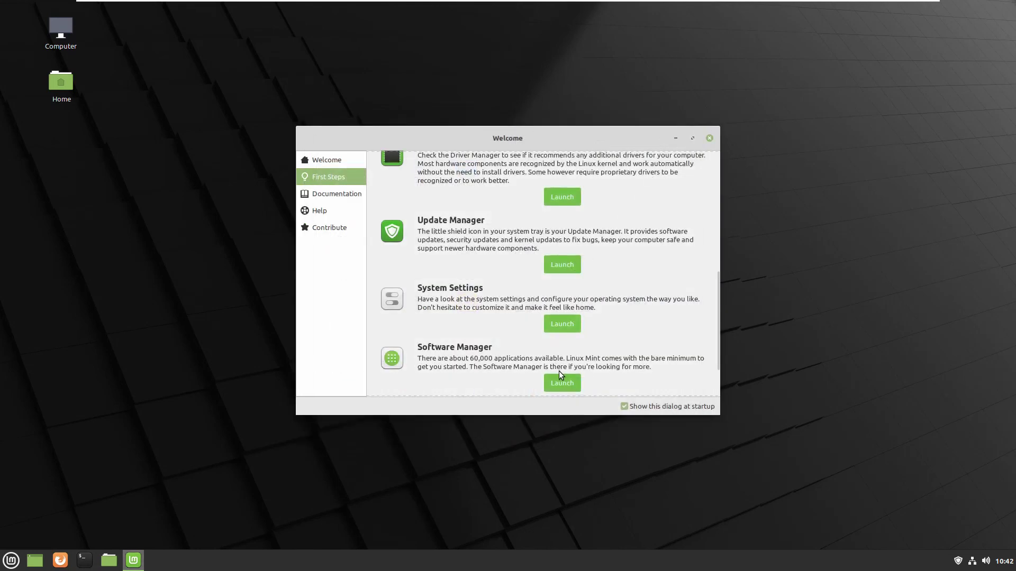
scroll(559, 371, "down", 2)
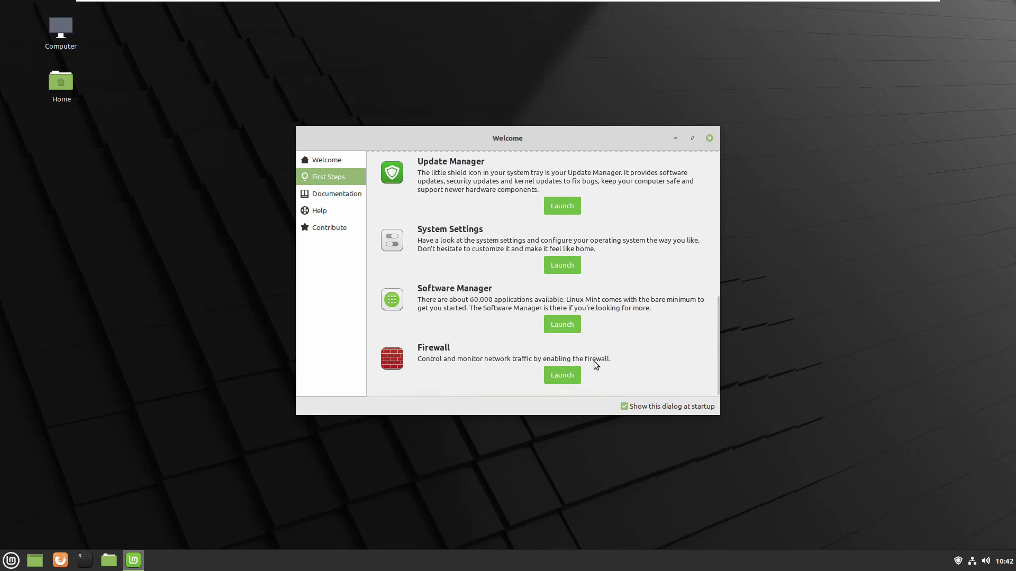
Step: Open Firewall (Gufw) with the password, view its Home profile, then close it and Welcome
left_click(563, 376)
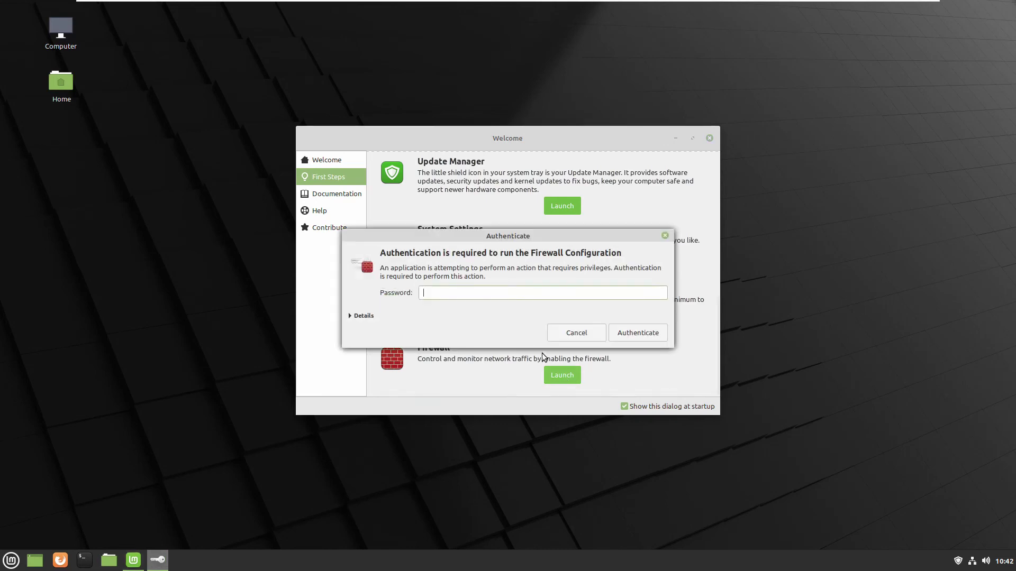
type("•••••••")
left_click(635, 332)
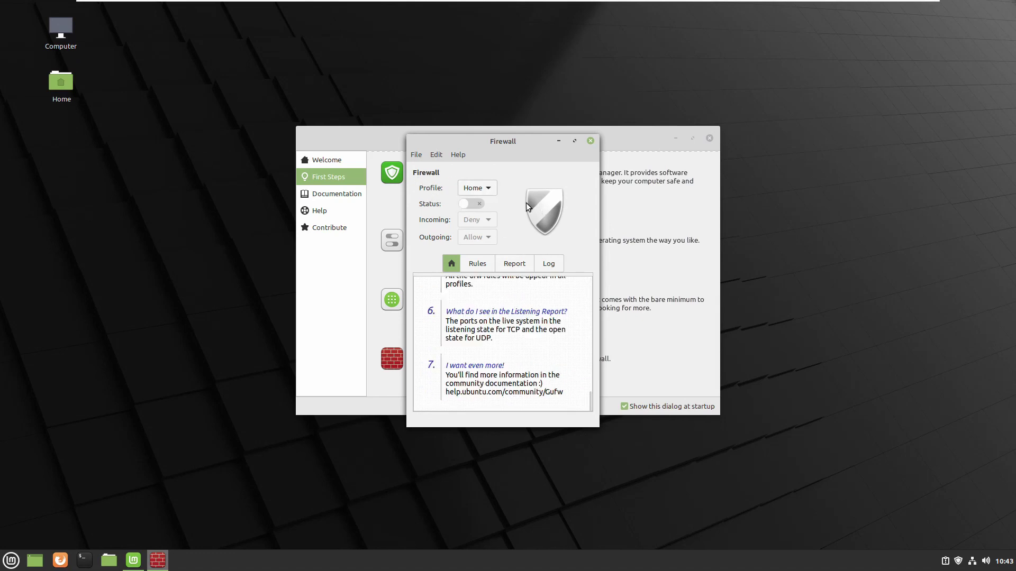
left_click(591, 141)
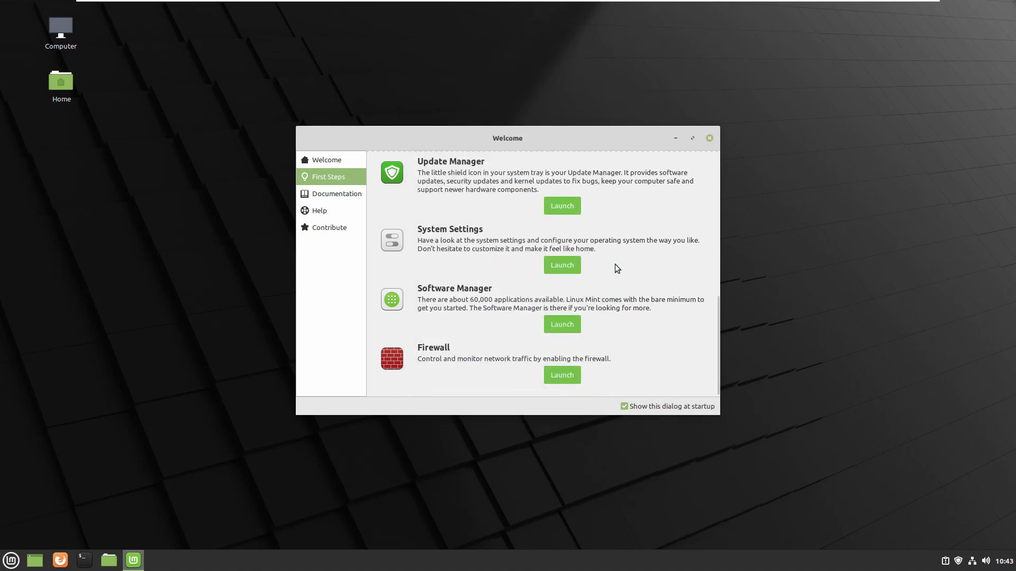
left_click(709, 138)
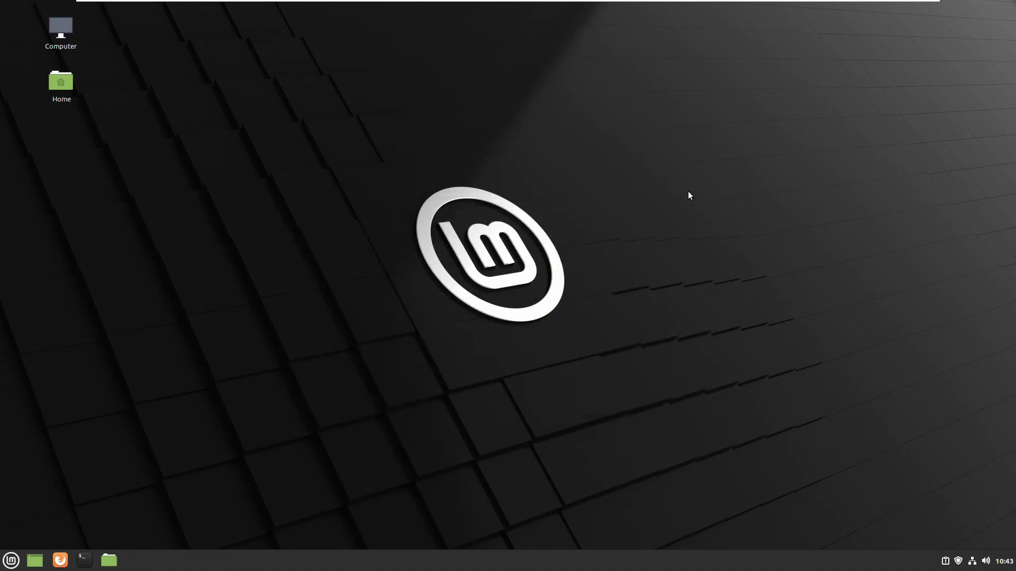
Step: Install the missing language packs from System Reports, authenticating with the account password
left_click(944, 562)
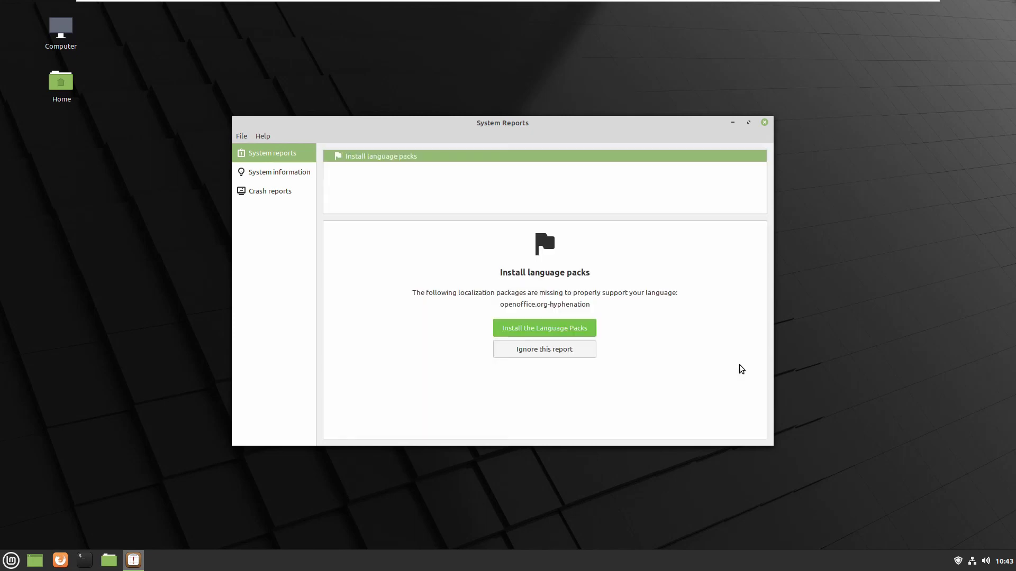
left_click(539, 329)
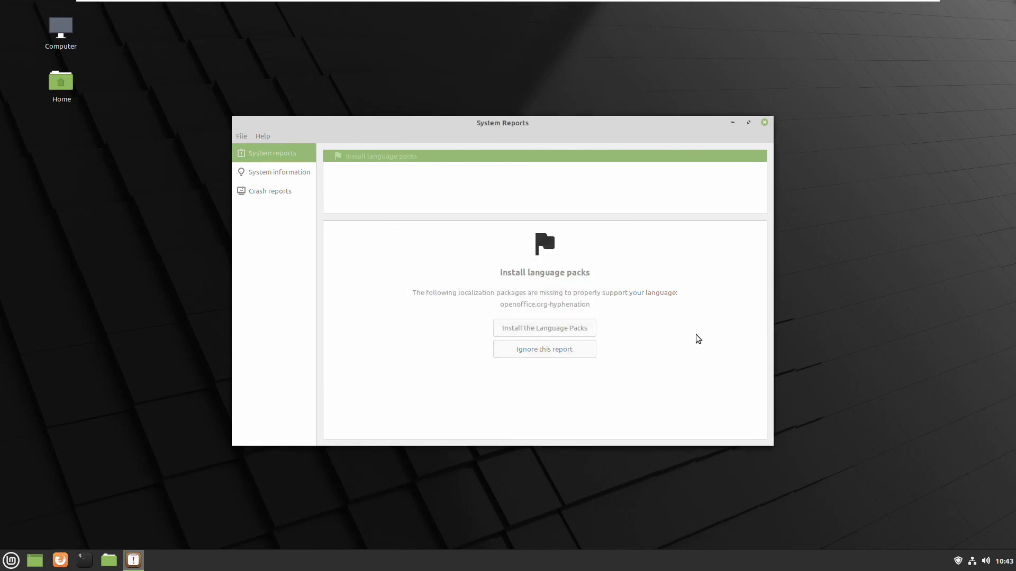
left_click(610, 360)
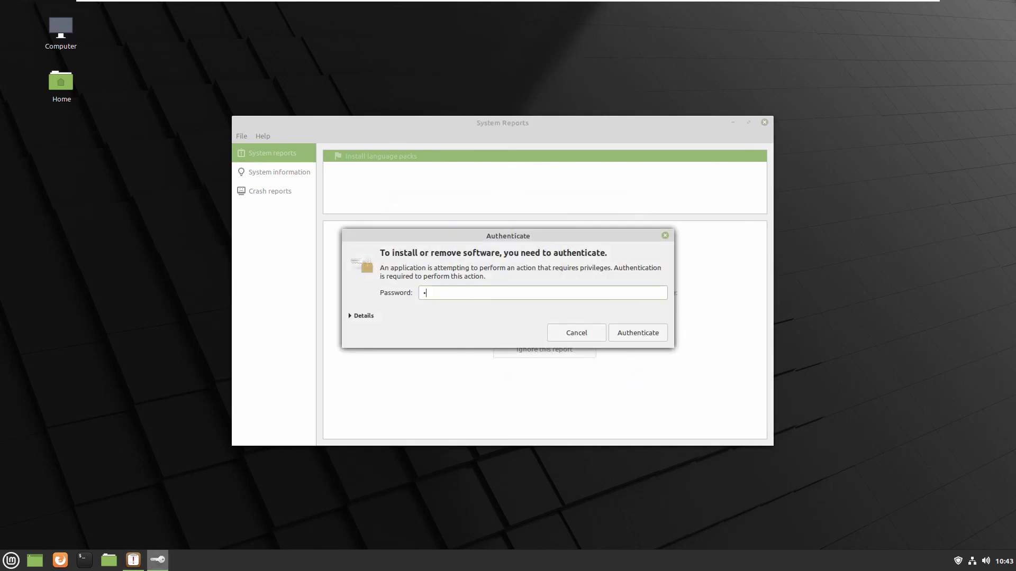
type("••••••••")
left_click(644, 329)
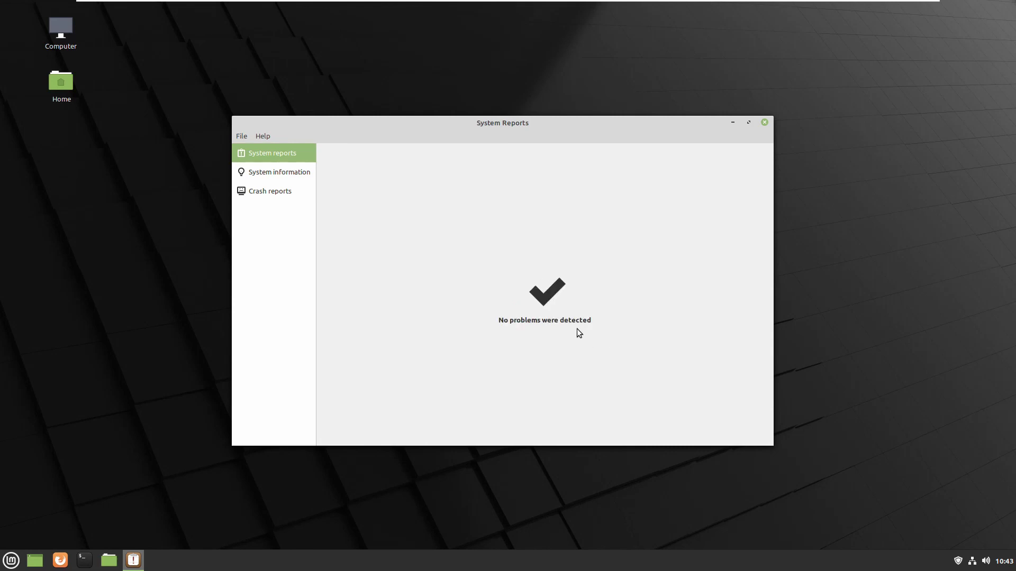
Step: Review the detailed system information, then close System Reports
left_click(265, 174)
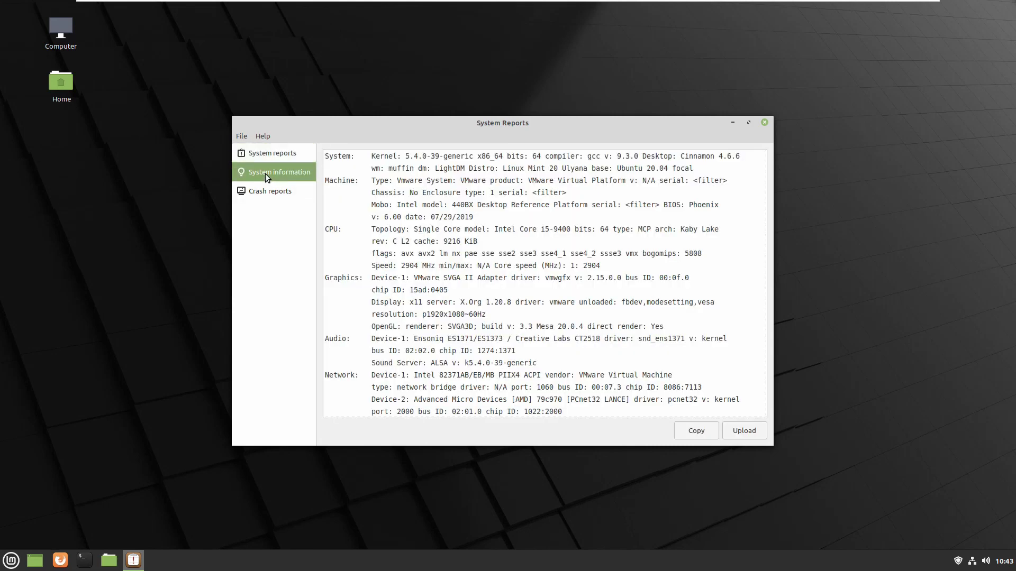
left_click(765, 123)
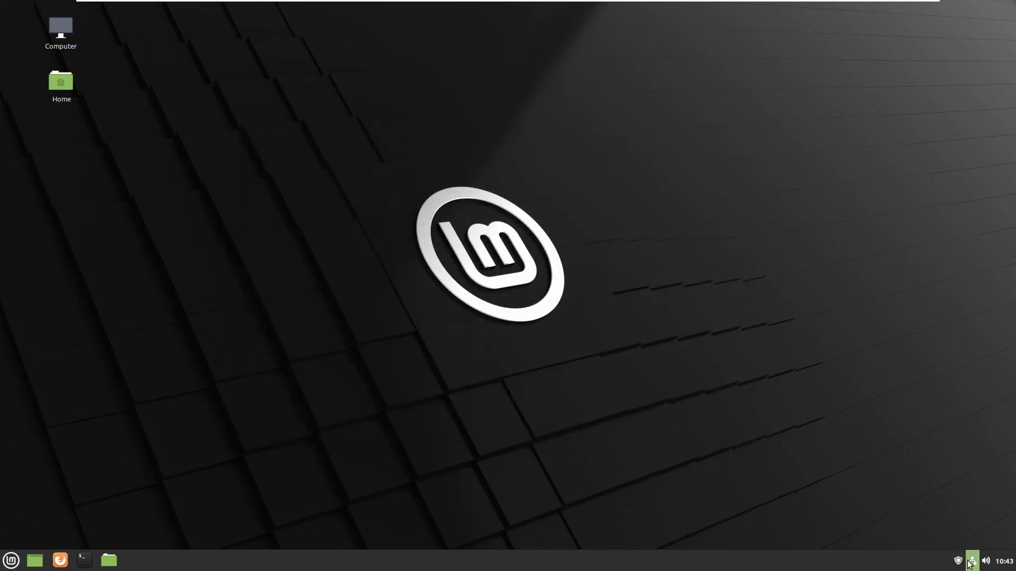
mouse_move(955, 562)
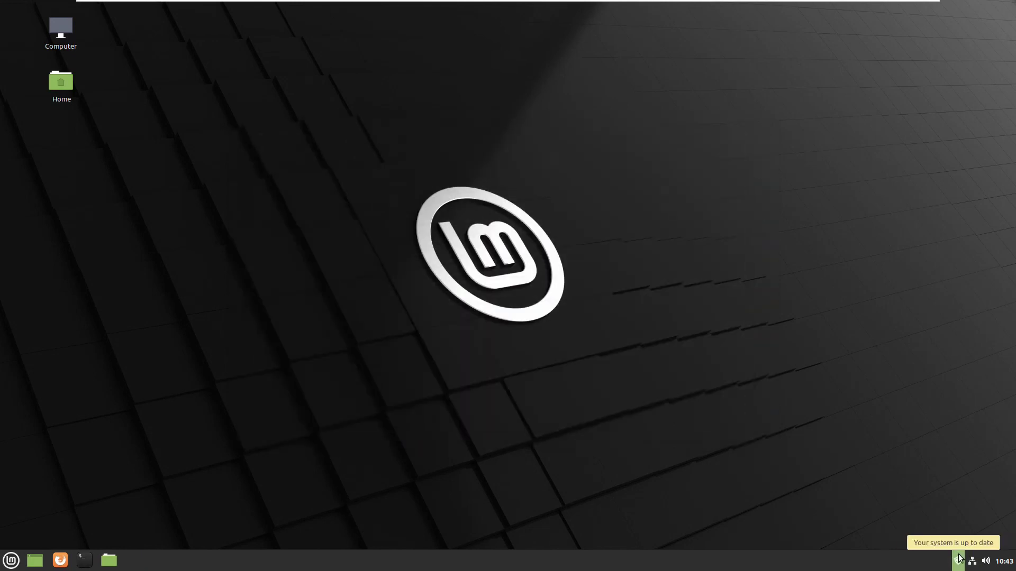
Step: Launch Firefox and enable its Menu Bar from the toolbar context menu
left_click(61, 560)
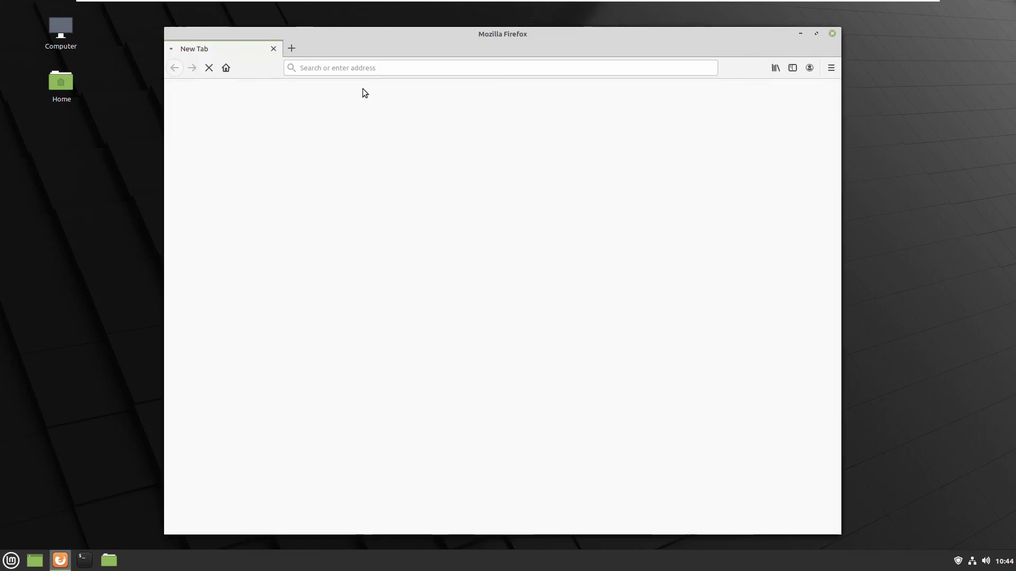
right_click(395, 40)
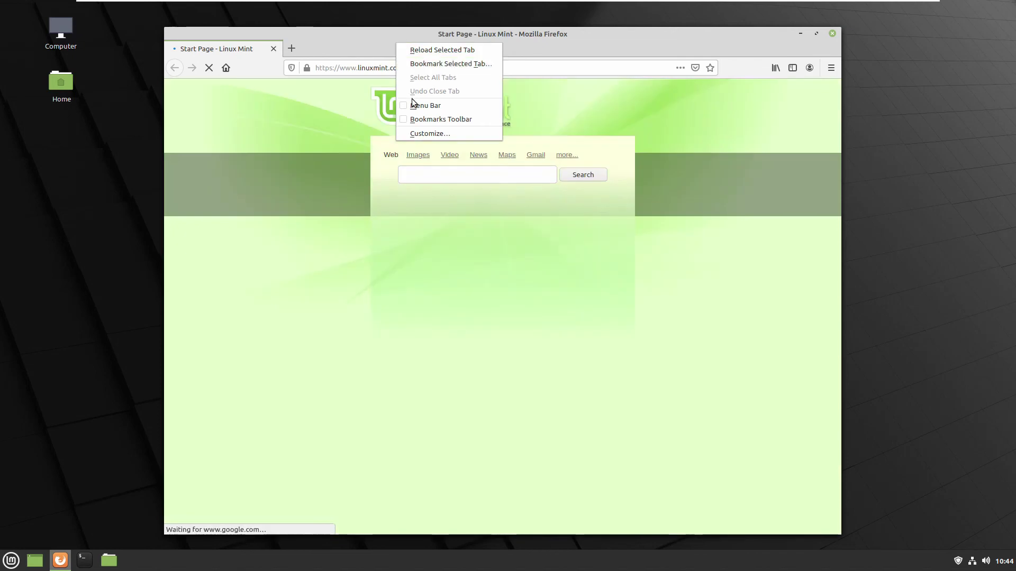
left_click(414, 106)
Step: Check Firefox version 77.0.1 in About Firefox, then close the browser
left_click(355, 47)
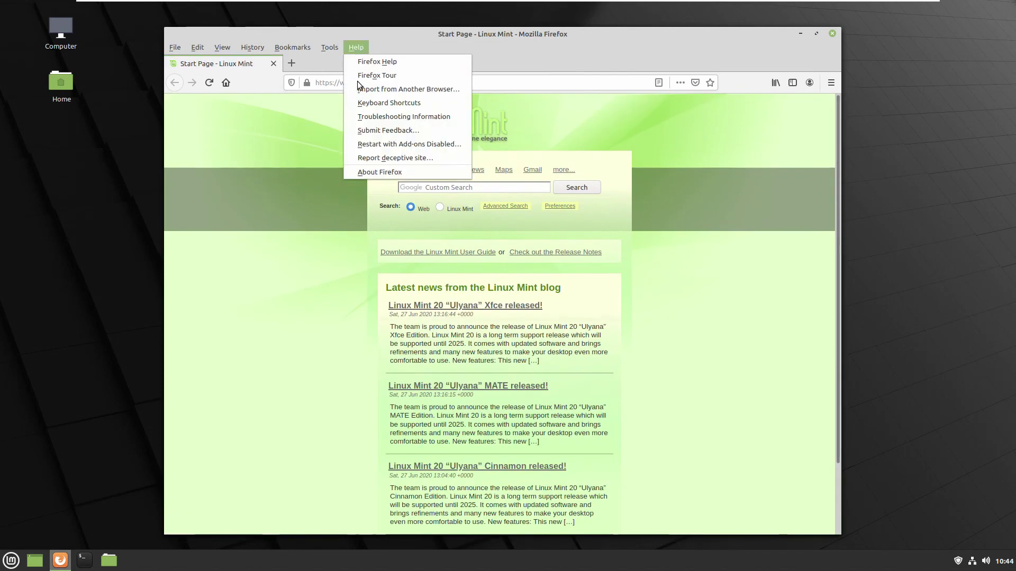
left_click(369, 173)
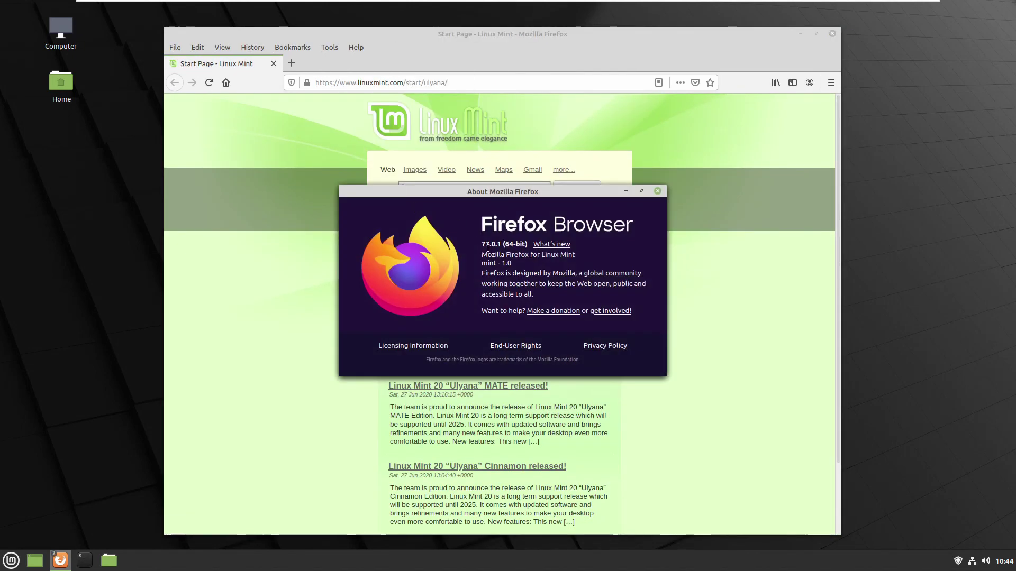
left_click_drag(483, 244, 501, 244)
left_click(659, 191)
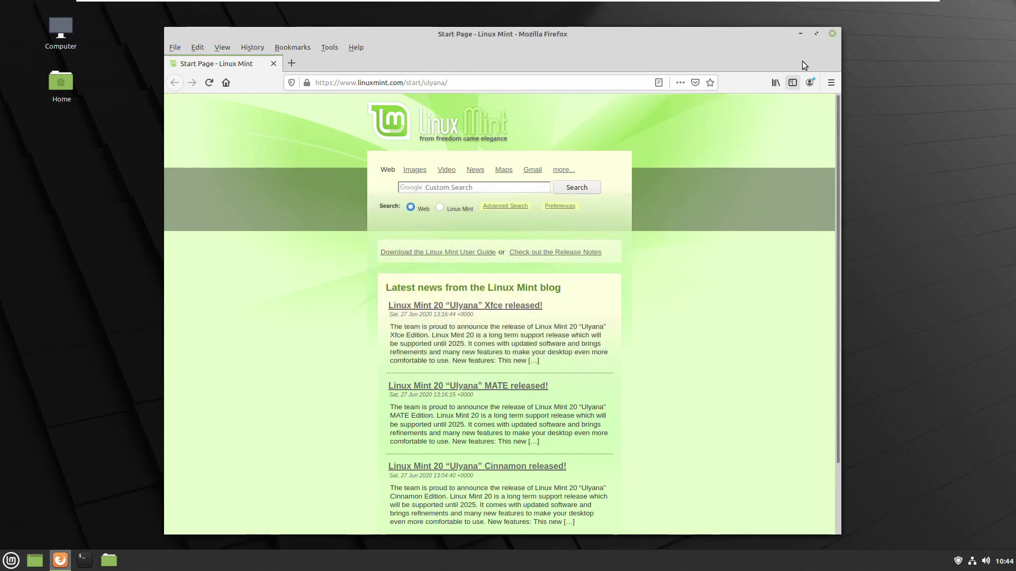
left_click(831, 33)
Step: Launch LibreOffice Writer from the Office menu and dismiss the tip of the day
left_click(11, 560)
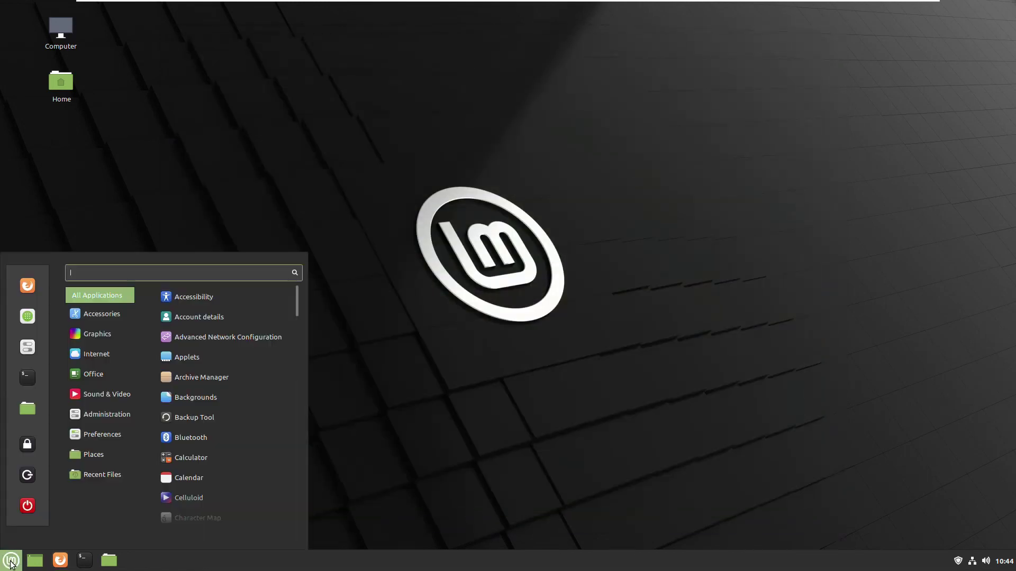
mouse_move(107, 365)
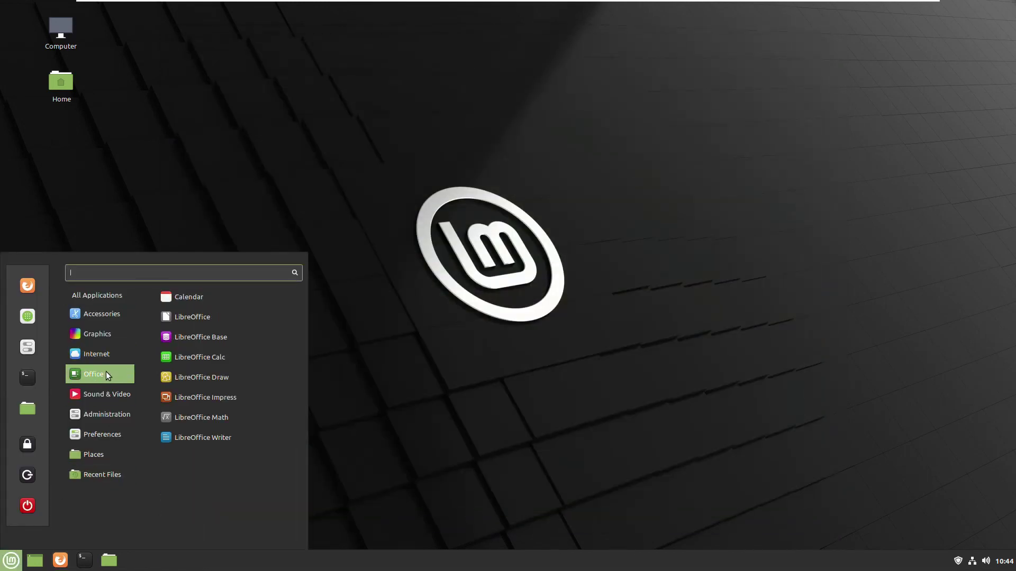
left_click(194, 437)
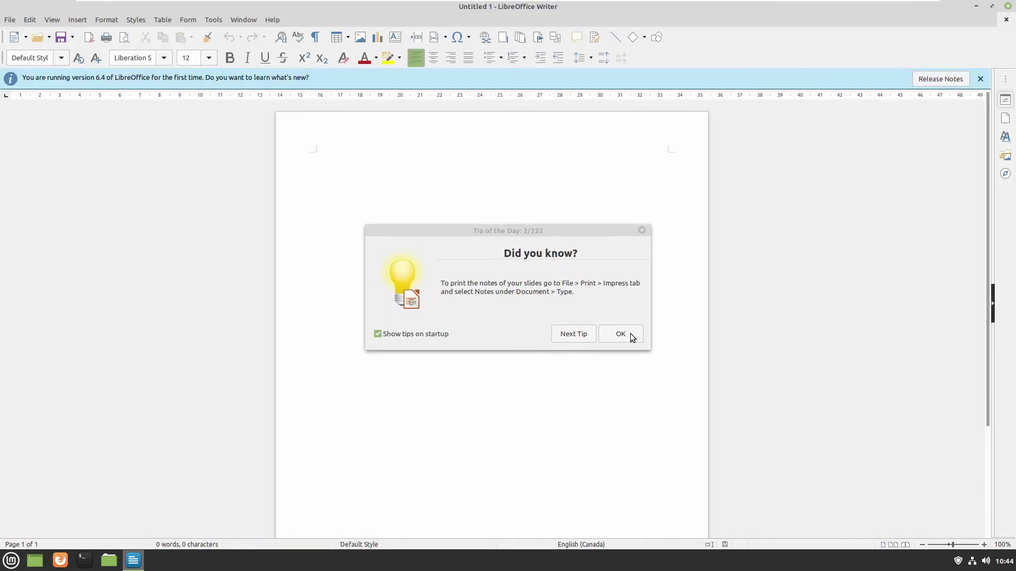
left_click(630, 334)
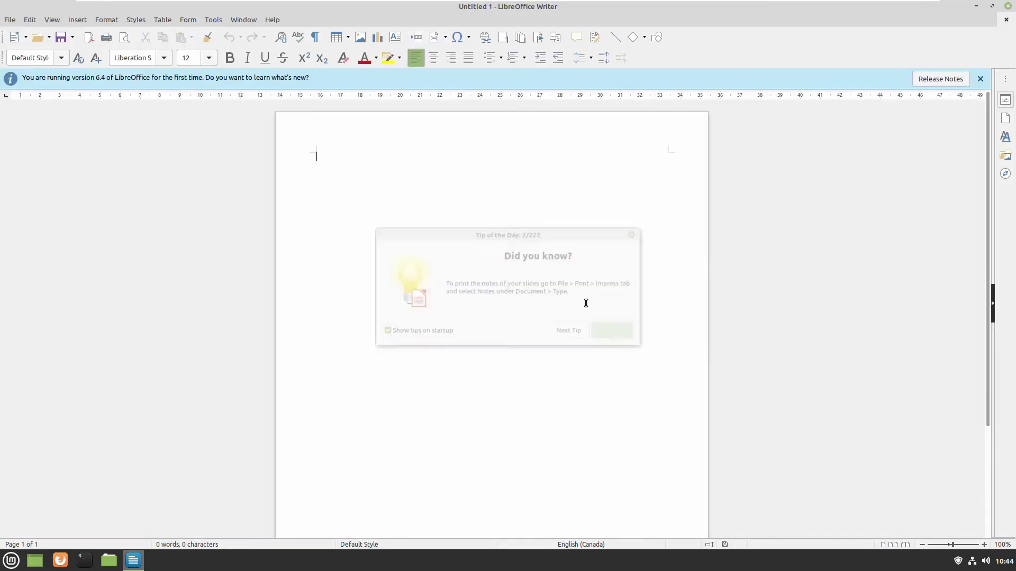
Step: Confirm LibreOffice version 6.4.3.2 in About LibreOffice, then close Writer
left_click(273, 22)
left_click(298, 183)
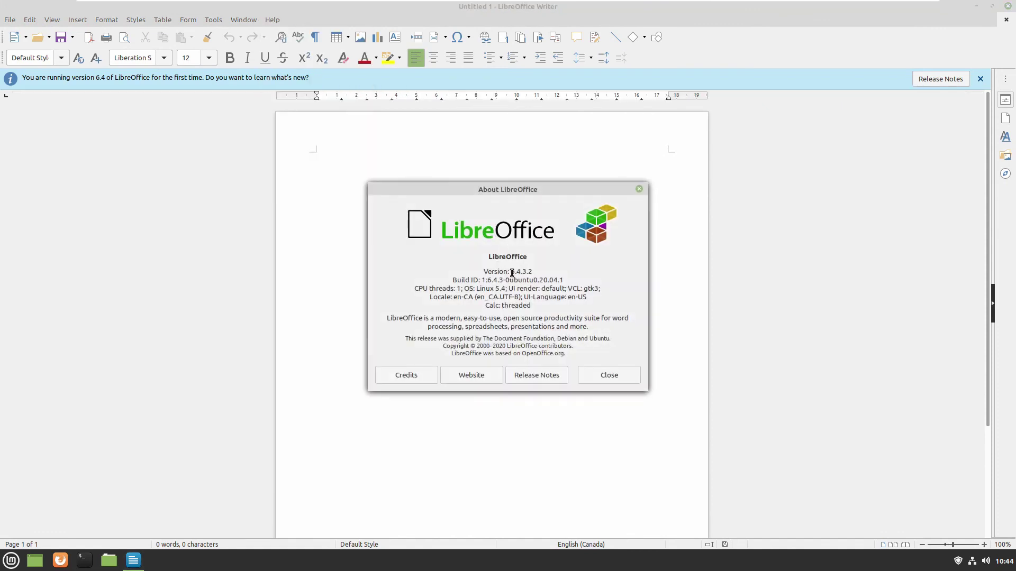
left_click_drag(509, 272, 534, 273)
left_click(611, 376)
left_click(1008, 6)
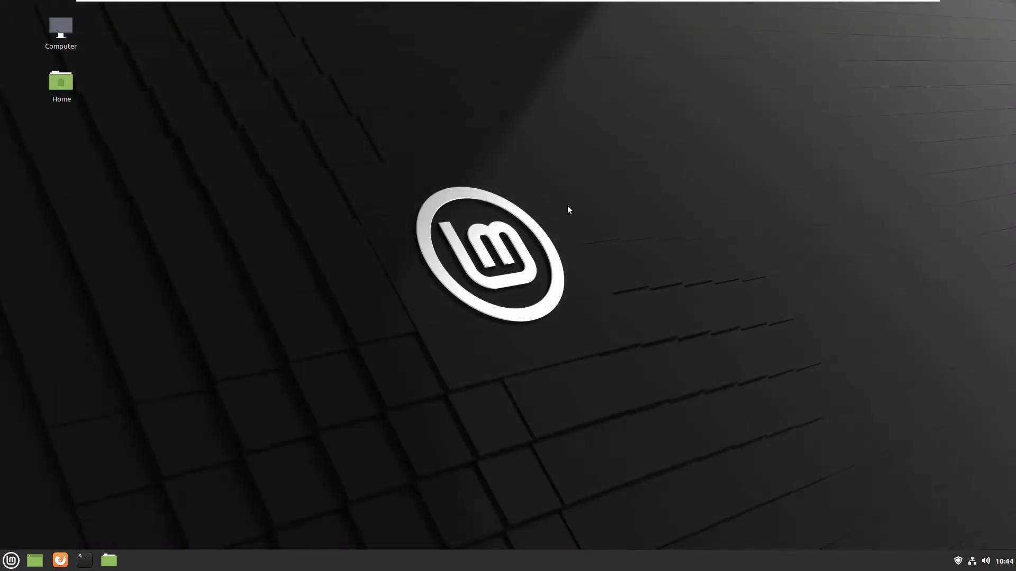
left_click(10, 560)
mouse_move(102, 376)
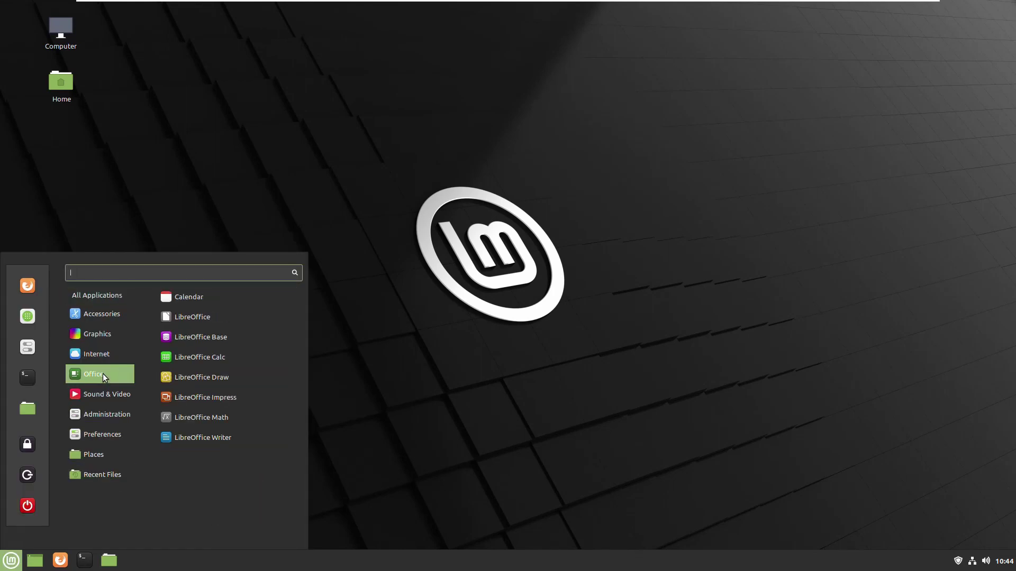
mouse_move(104, 396)
mouse_move(97, 334)
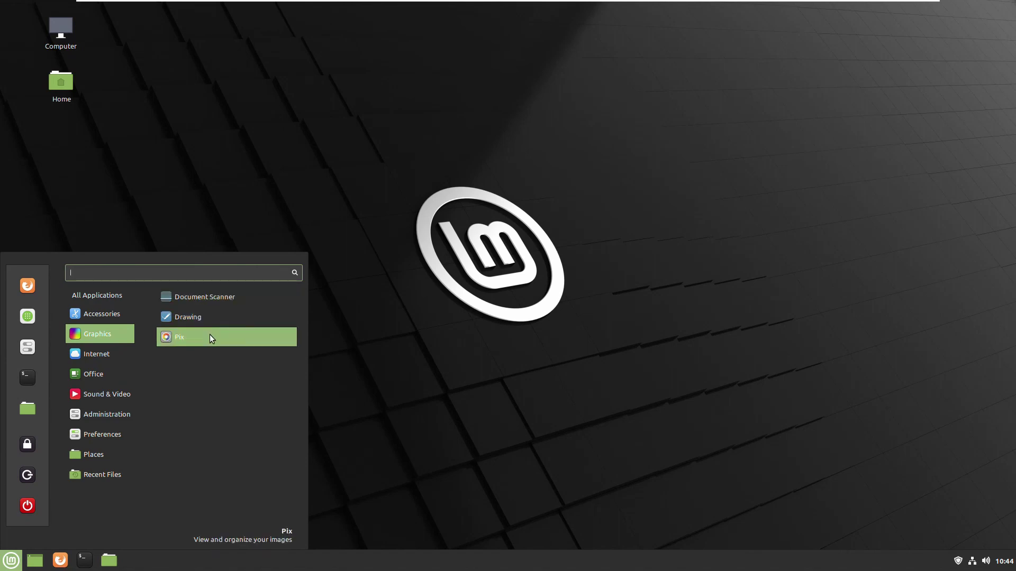
mouse_move(111, 355)
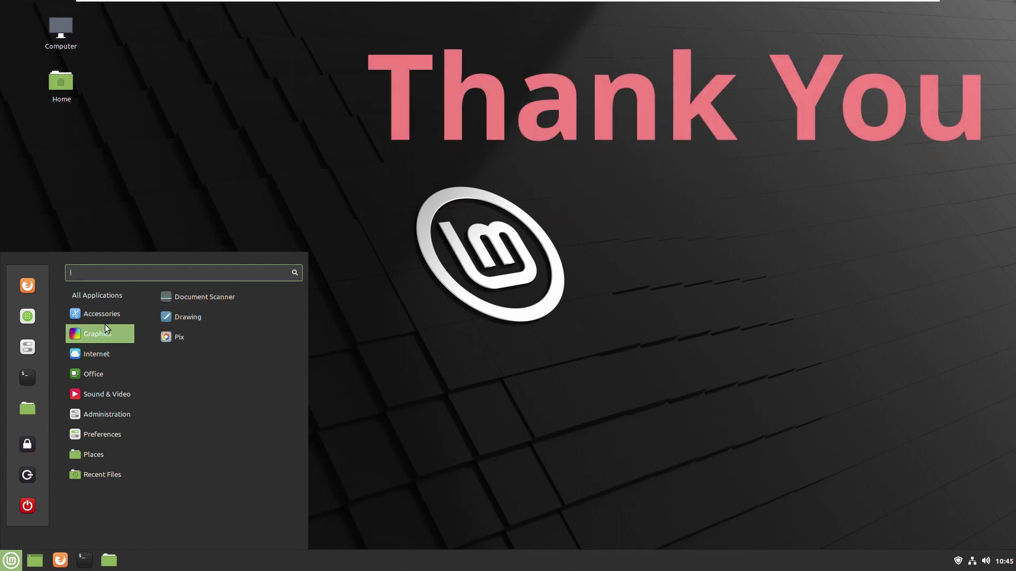
mouse_move(104, 315)
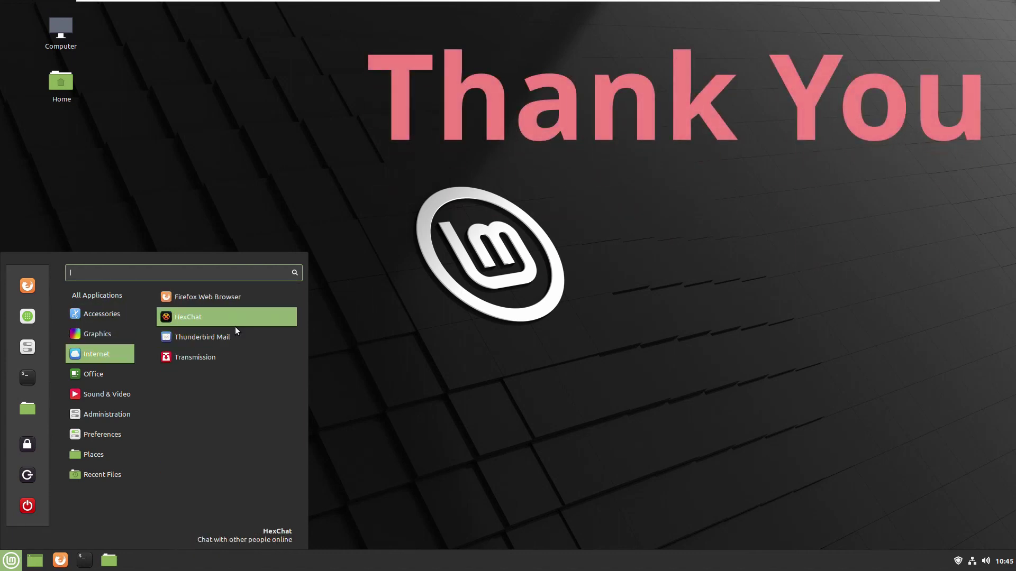
left_click(389, 186)
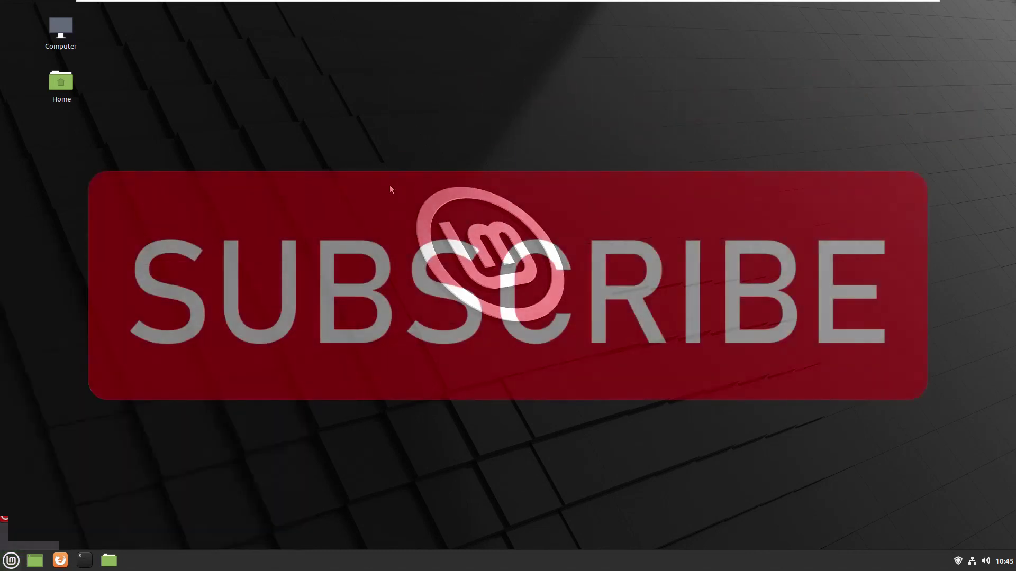